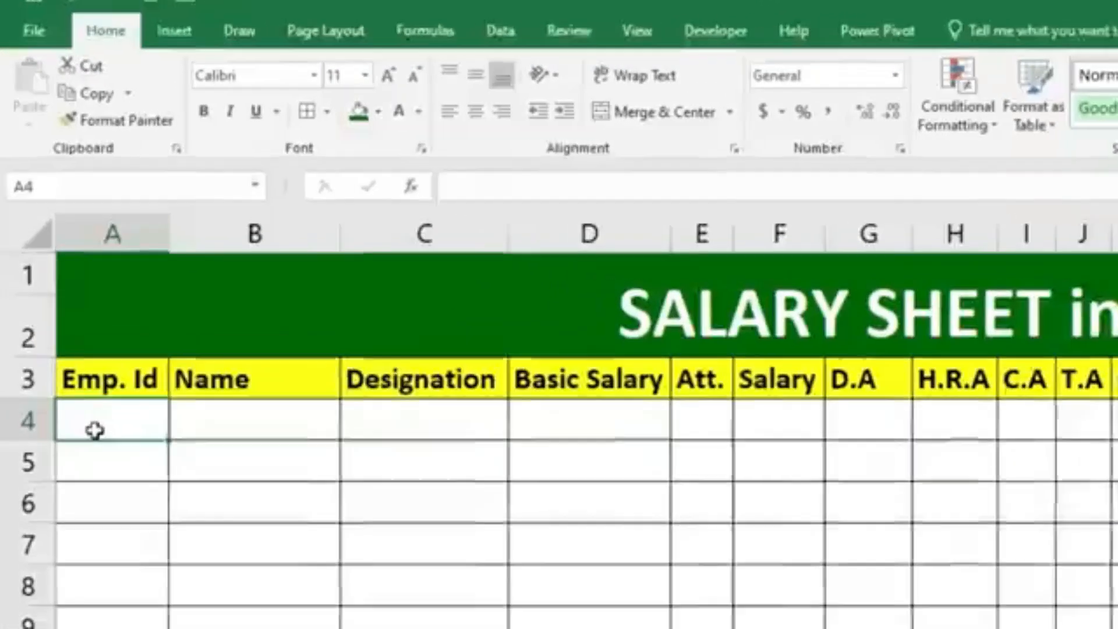
Enter the first two employee IDs in A4 and A5 and fill the series down through A15.
text(eS)
key(BackSpace)
key(BackSpace)
text(ES101)
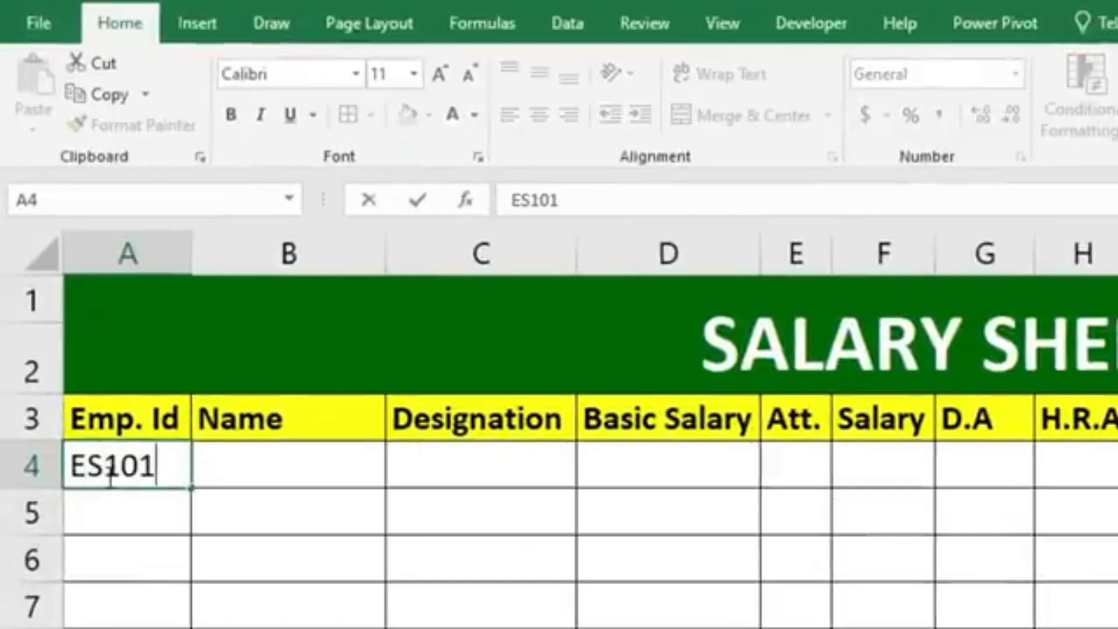
click(235, 578)
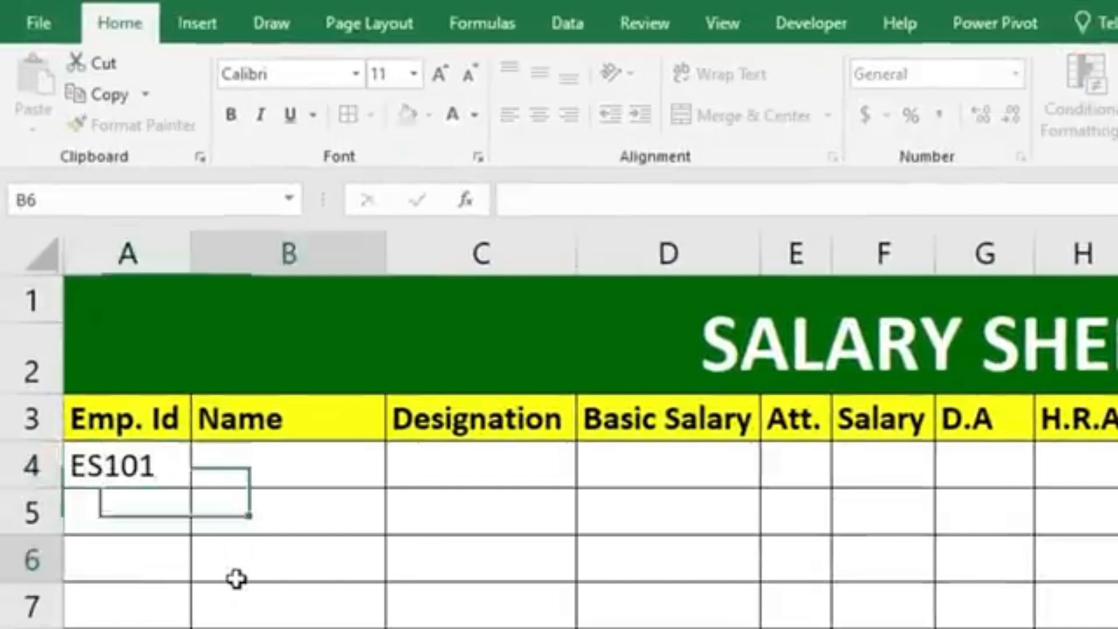
click(144, 518)
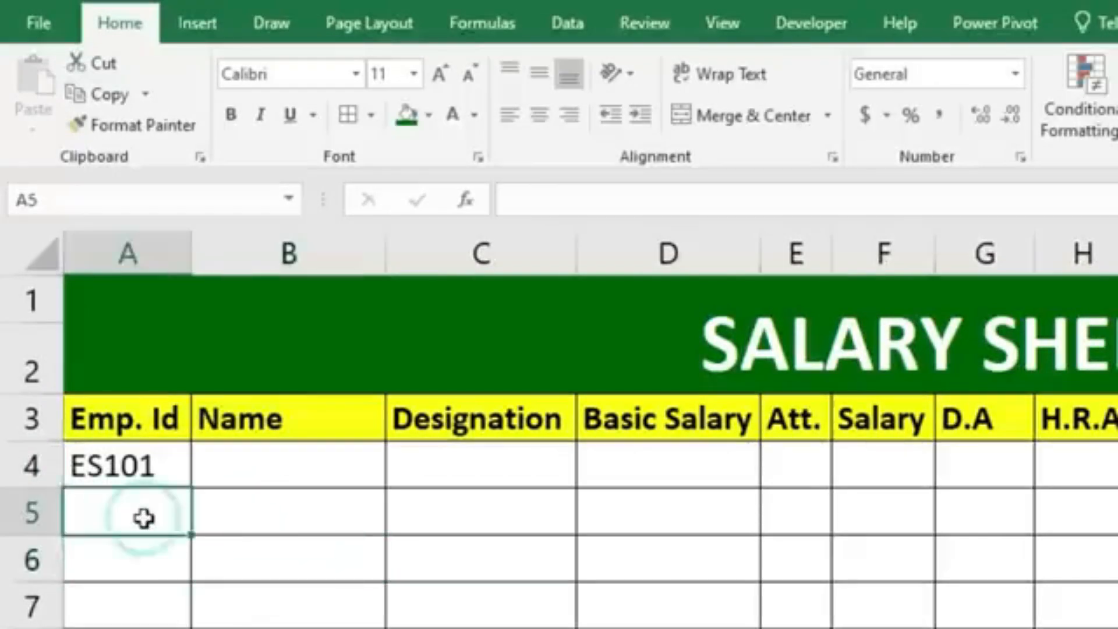
text(ES102)
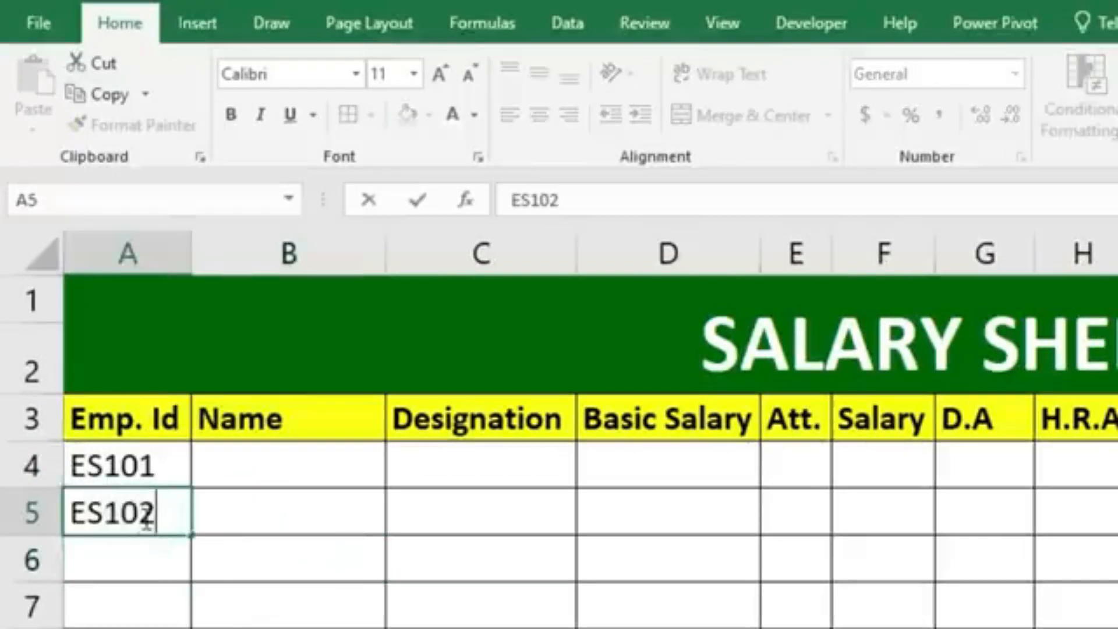
key(Return)
drag(145, 464, 151, 516)
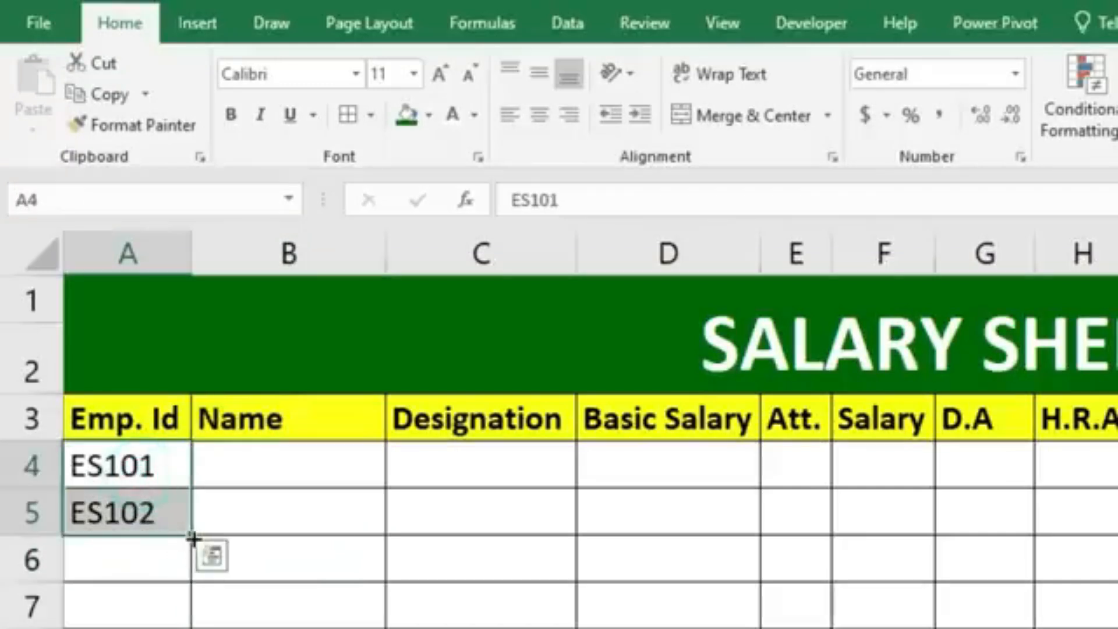
drag(193, 535, 199, 628)
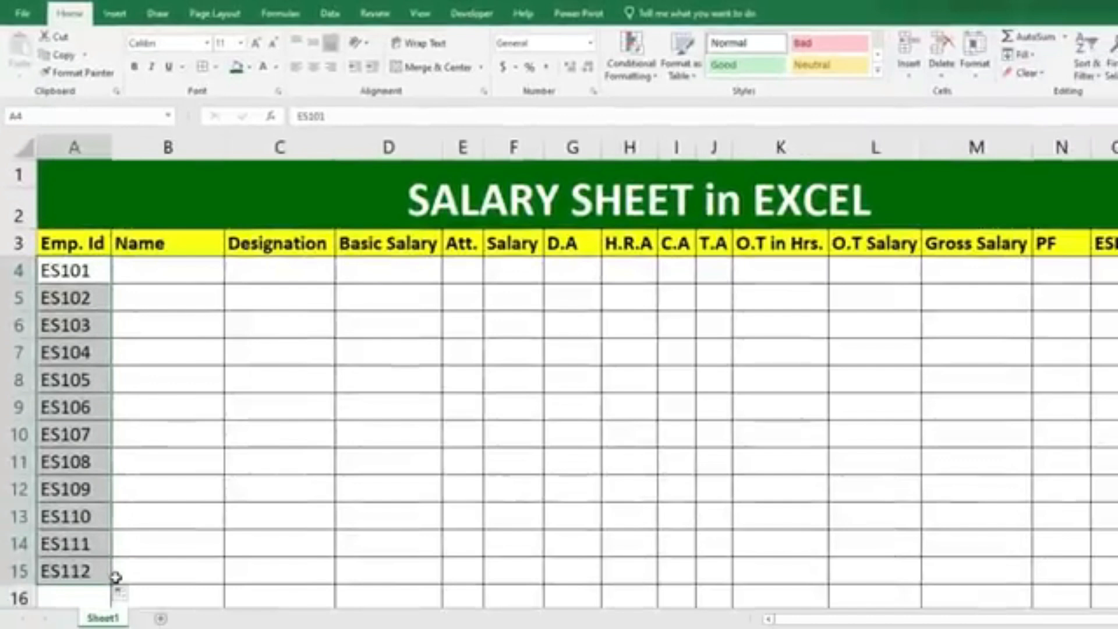
Enter the first employee's name in B4.
click(205, 265)
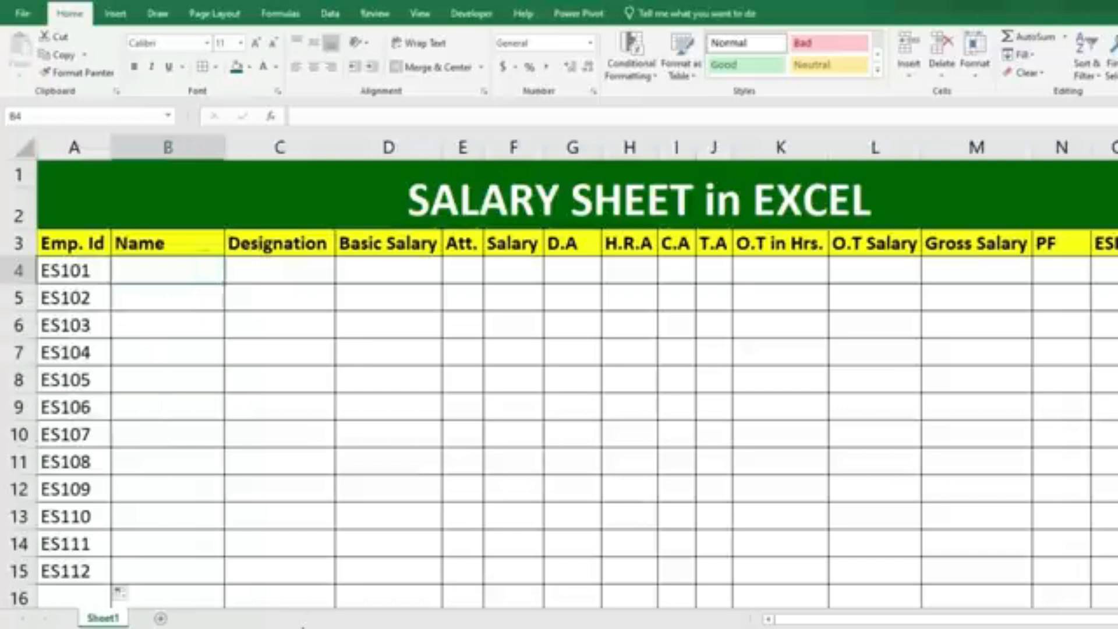
text(RAJ)
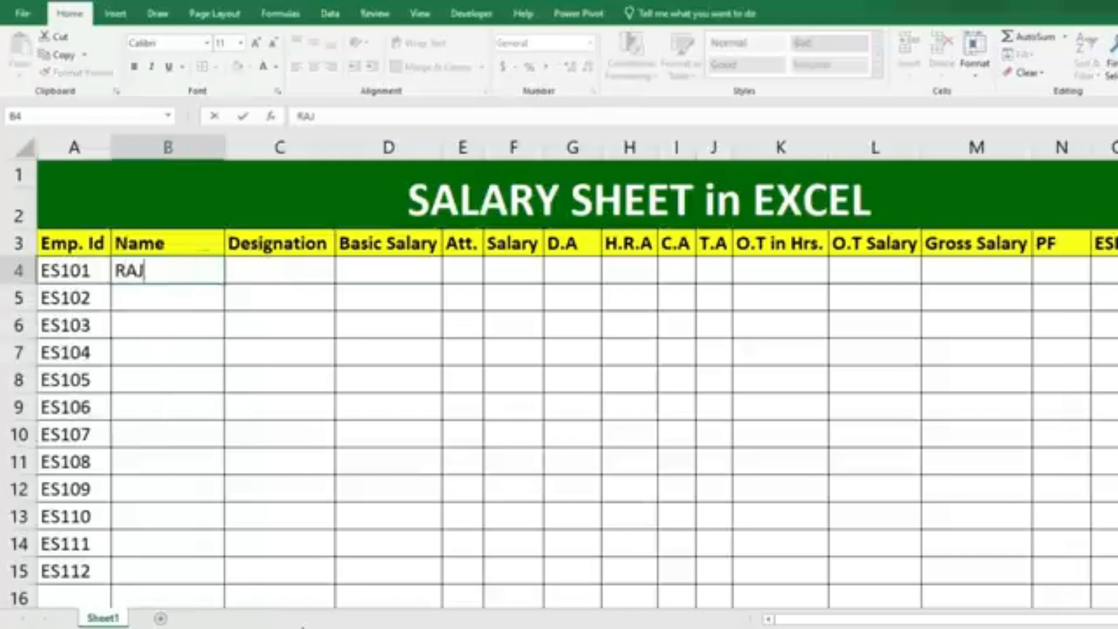
key(Return)
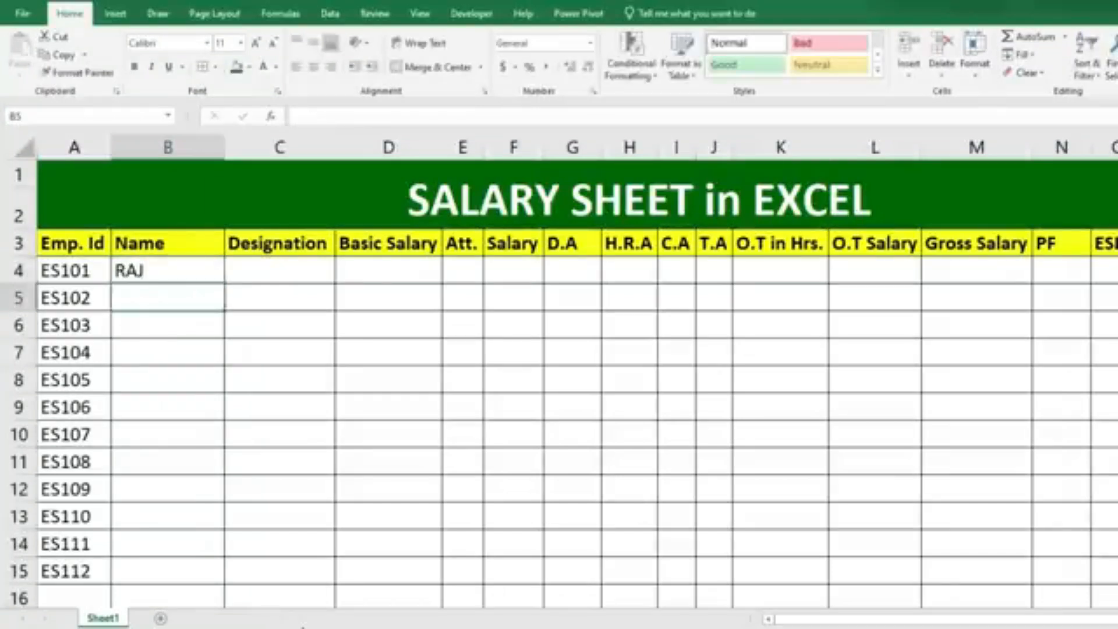
Enter the next four employees' names in B5 through B8.
text(Aman)
key(Return)
text(Mohit)
key(Return)
text(Nishant)
key(Return)
text(Rajesh)
key(Return)
Enter four more employees' names in B9 through B12.
text(Hars)
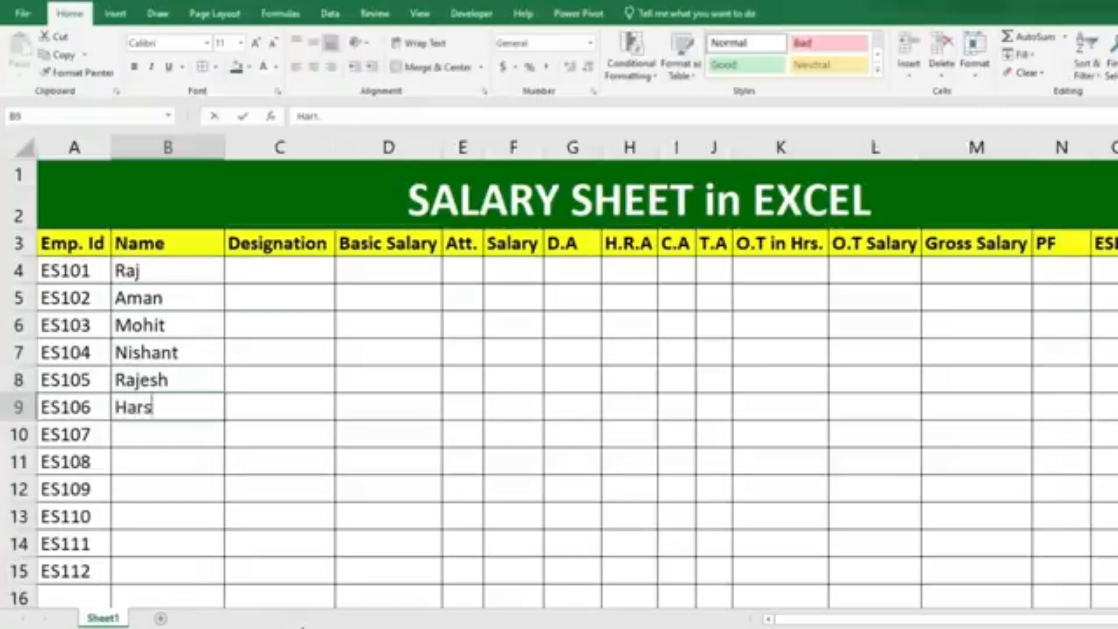
text(h)
key(Return)
text(Shubham)
key(Return)
text(Shanu)
key(Return)
text(Saurav)
key(Return)
Enter the last three employees' names in B13 through B15.
text(Nee)
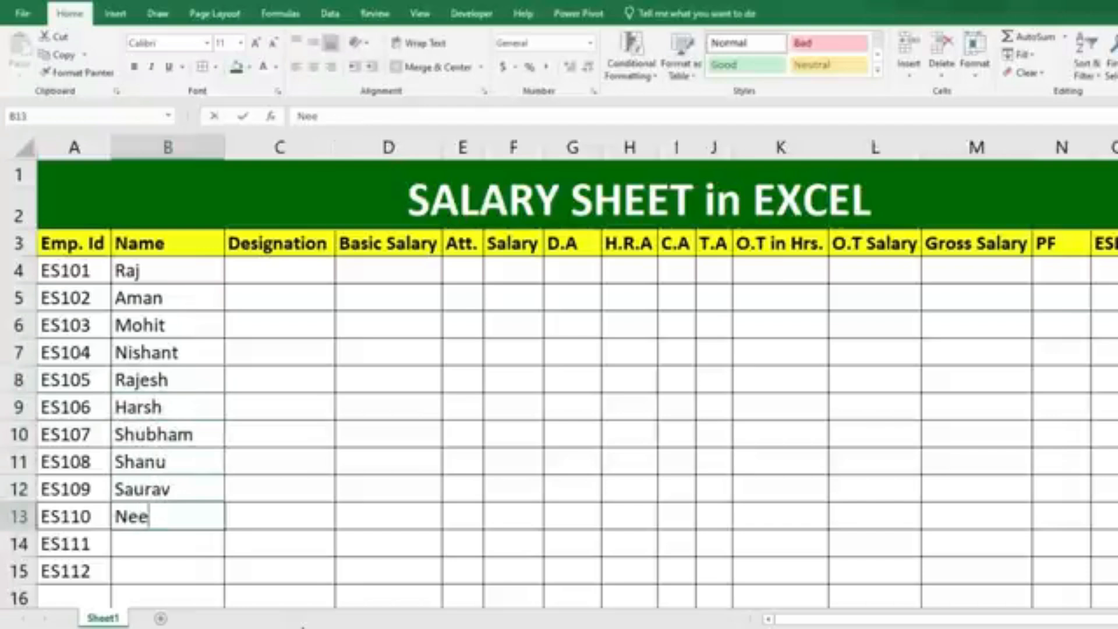
text(ta)
key(Return)
text(Aniaa)
key(Return)
text(Mohini)
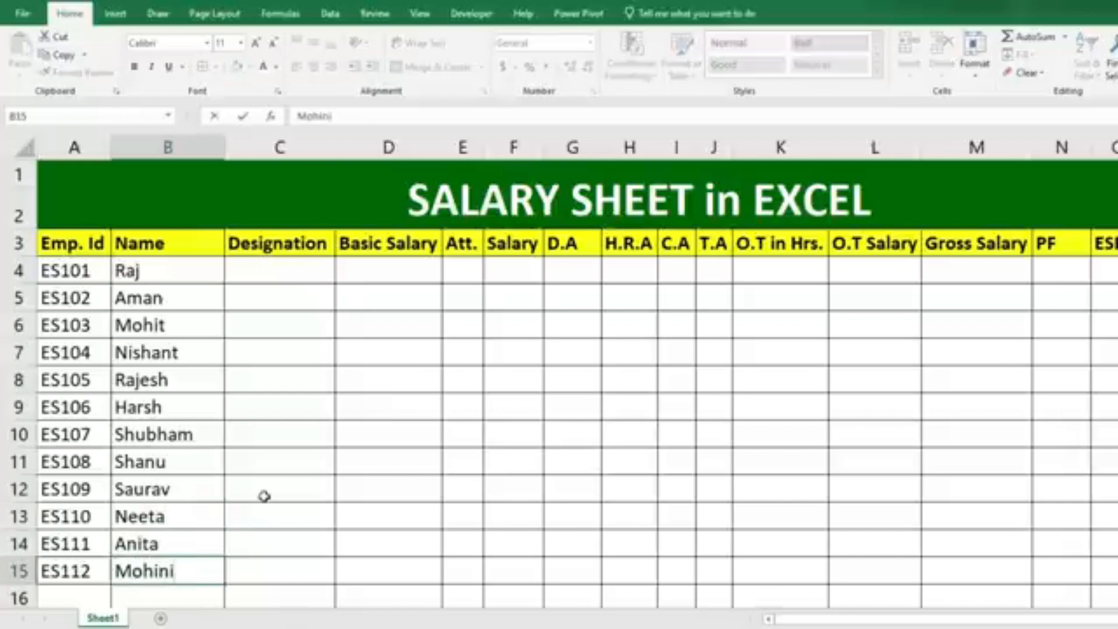
click(261, 456)
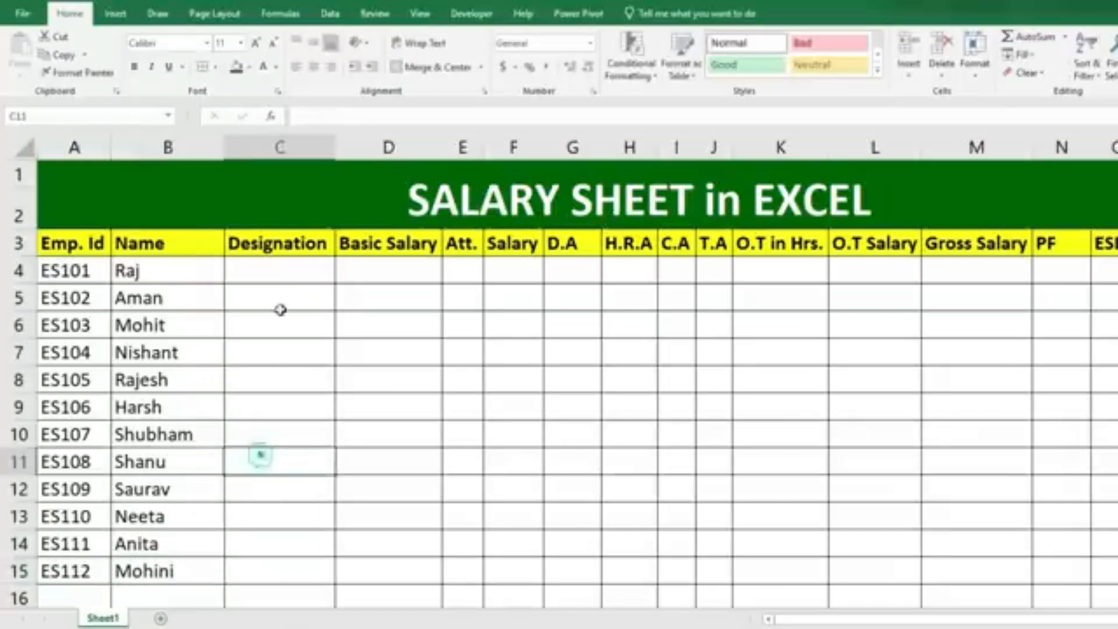
Enter the designations Manager in C4 and Asst. Manager in C5.
click(282, 273)
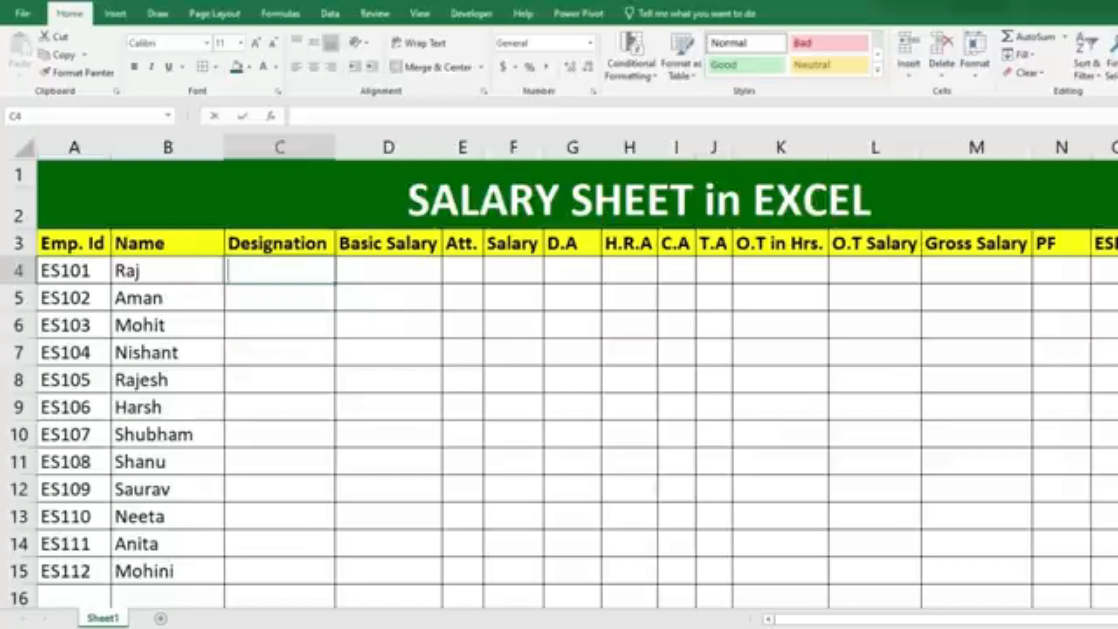
text(Maa)
key(BackSpace)
text(nager)
key(Return)
text(Asst. Mang)
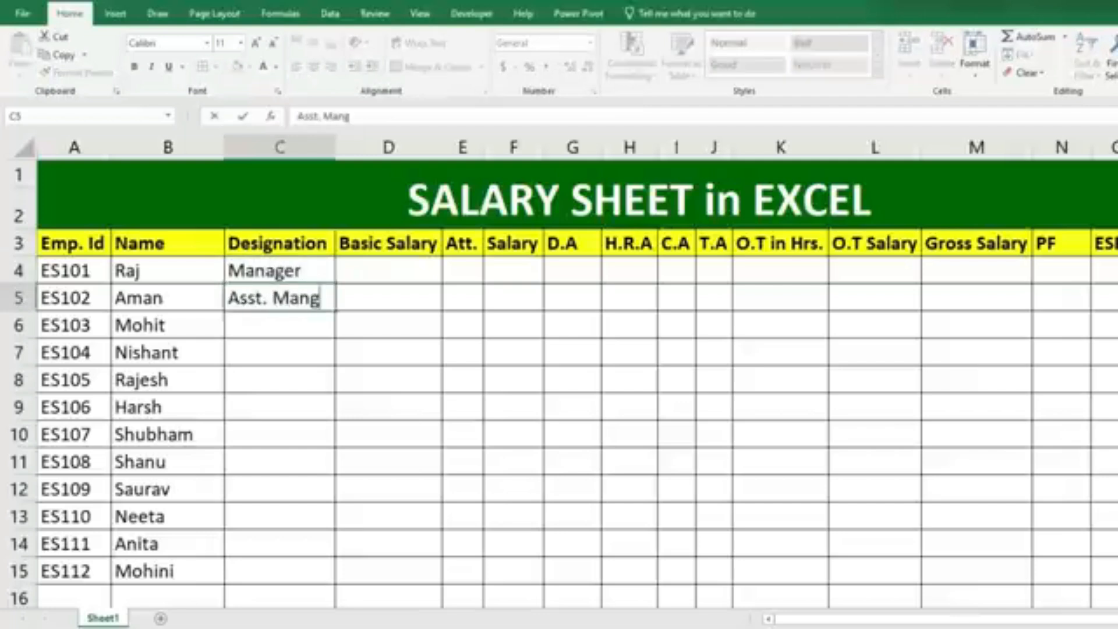
key(BackSpace)
text(ager)
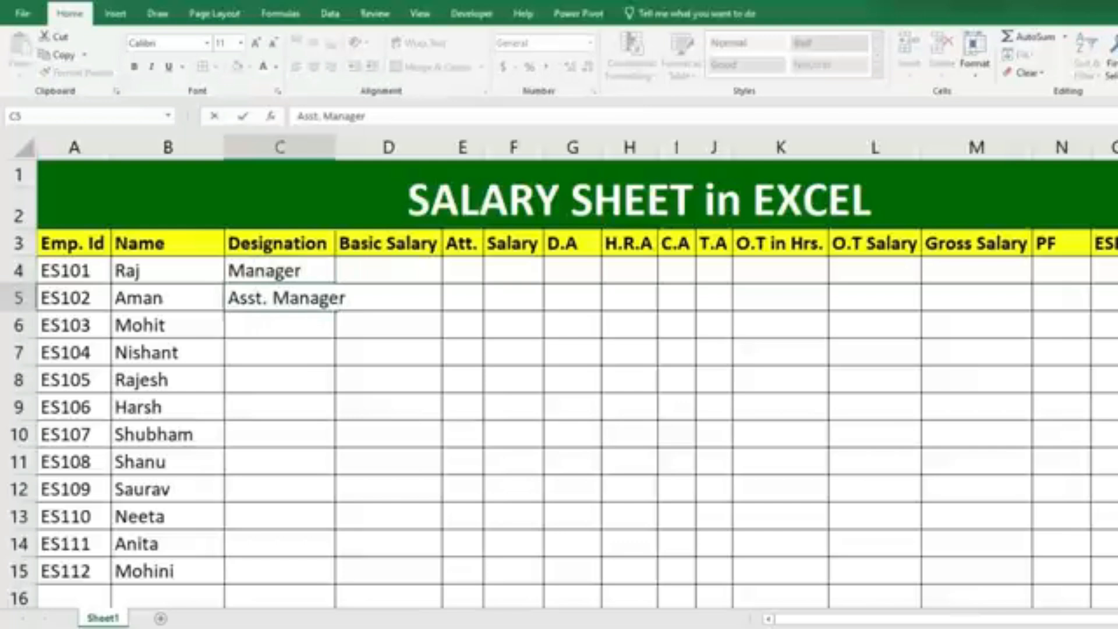
key(Return)
Enter the designation Supervisor in C6 and Staff in C7 through C9.
text(Supervio)
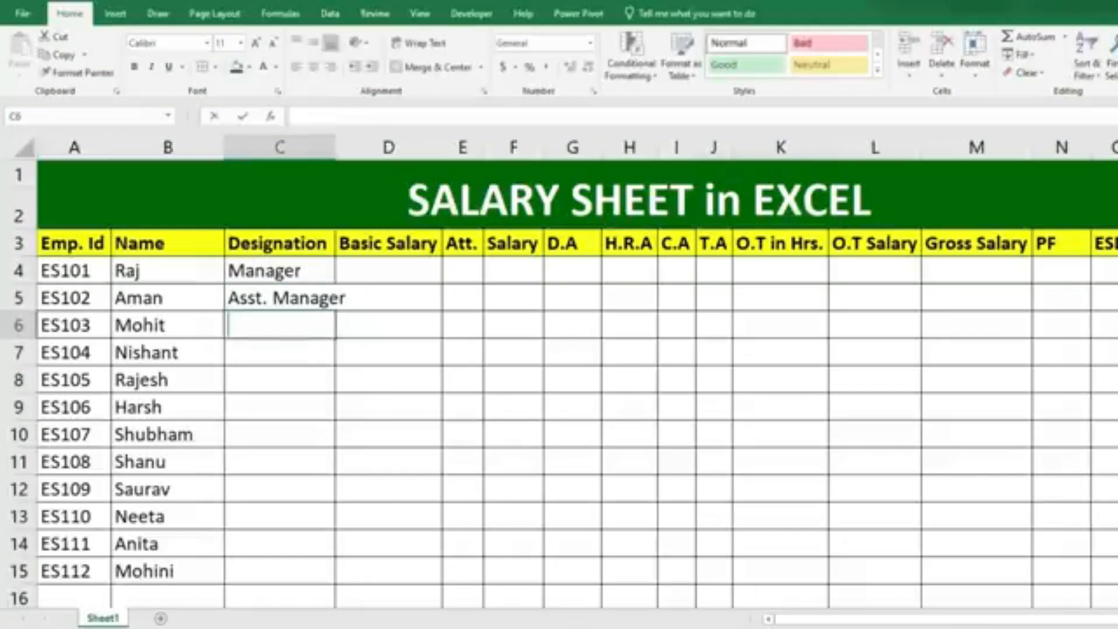
key(BackSpace)
text(sor)
key(Return)
text(Staff)
key(Return)
text(Staff)
key(Return)
text(st)
key(Return)
Enter the designation Supervisor in C10 and Staff in C11 and C12.
text(Su)
key(Return)
text(St)
key(Return)
text(st)
key(Return)
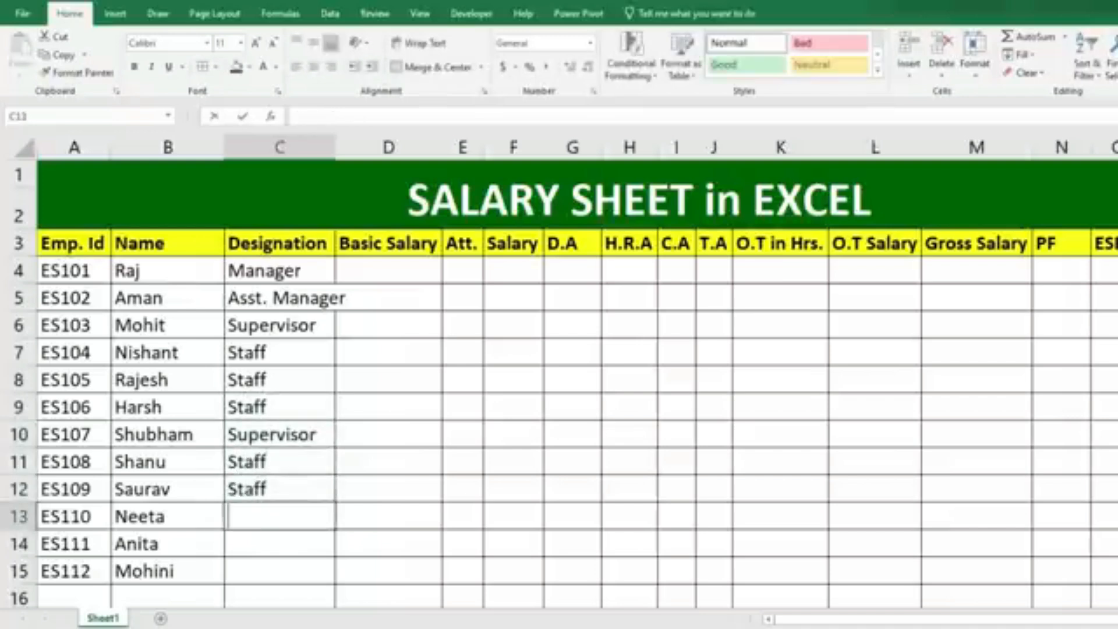
Enter Helper in C13 through C15 and widen the Designation column to fit its longest entry.
text(Helper)
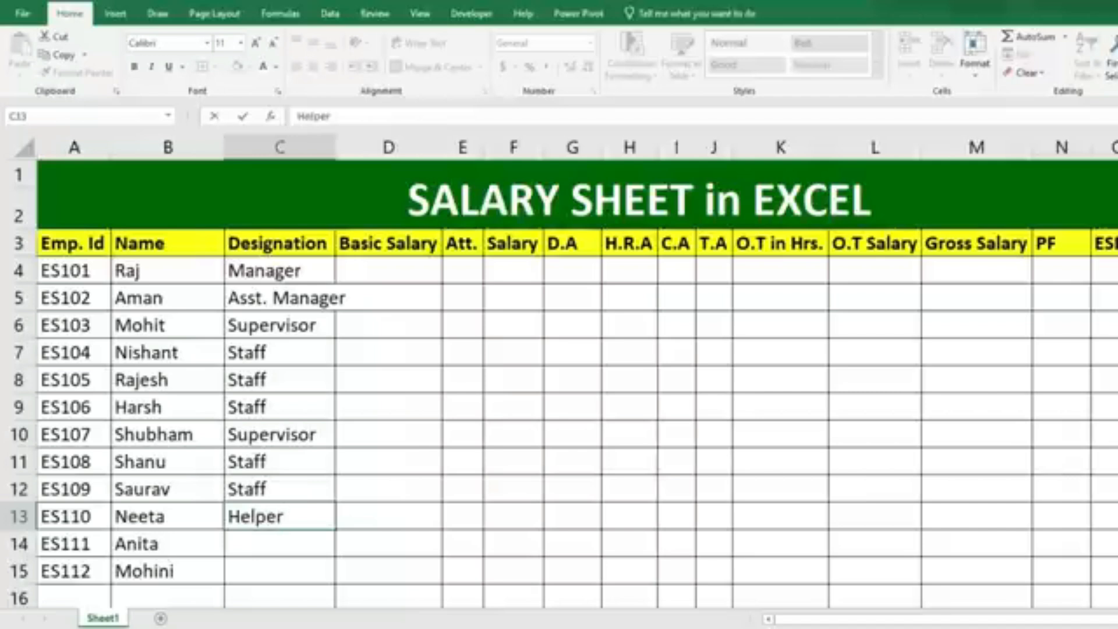
key(Return)
text(helper)
key(Return)
text(h)
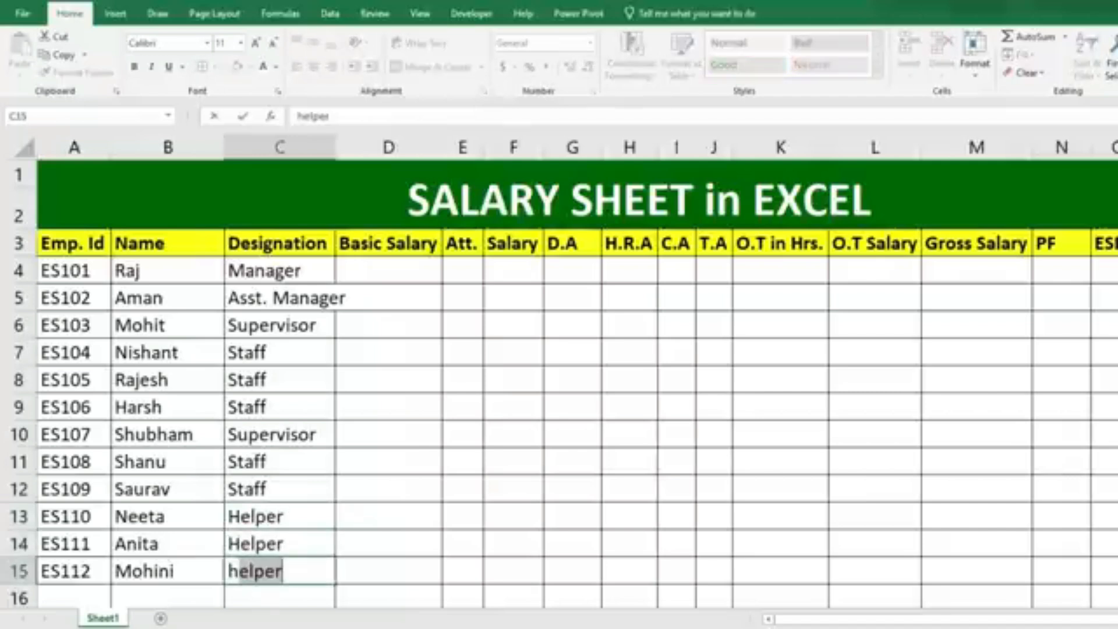
key(Return)
scroll(267, 317, up, 1)
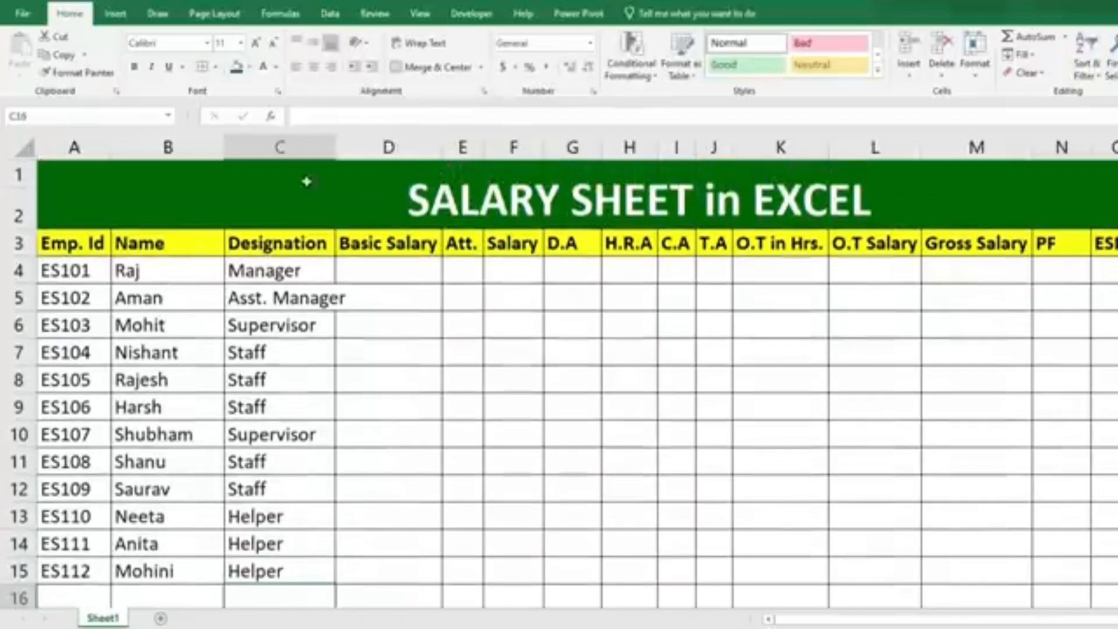
drag(333, 149, 359, 190)
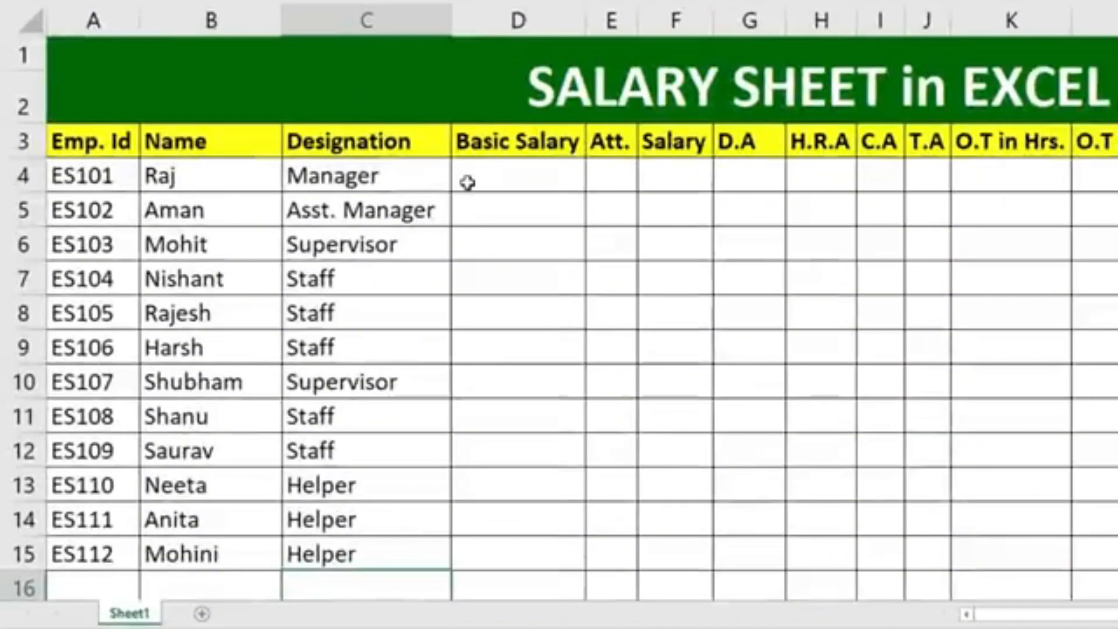
Enter the basic salaries 45000, 40000 and 35000 in D4 through D6.
click(468, 183)
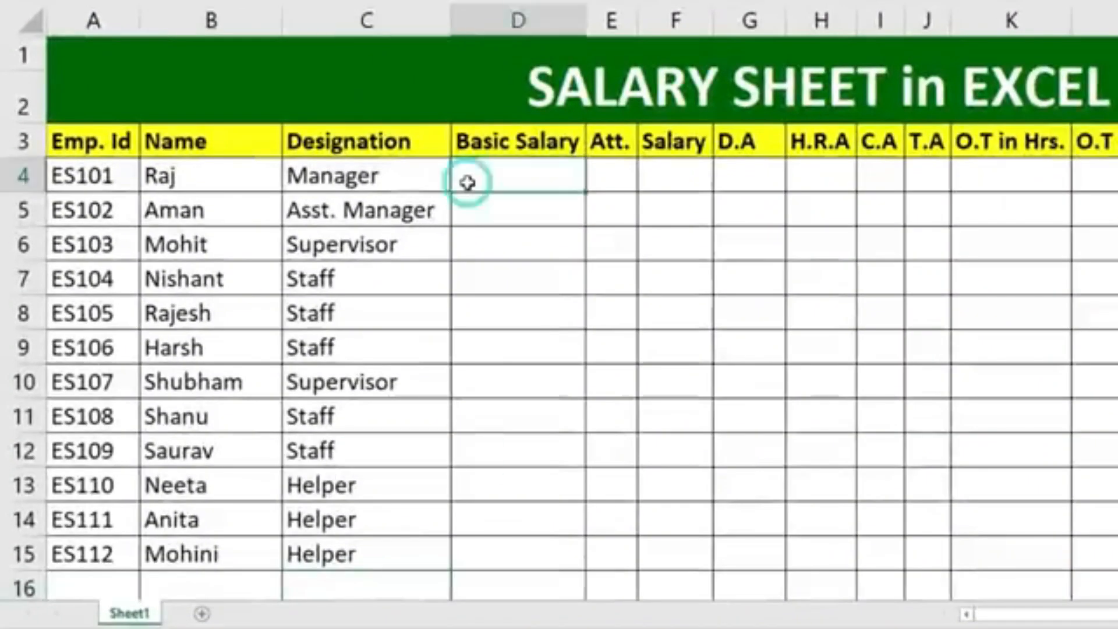
text(45000)
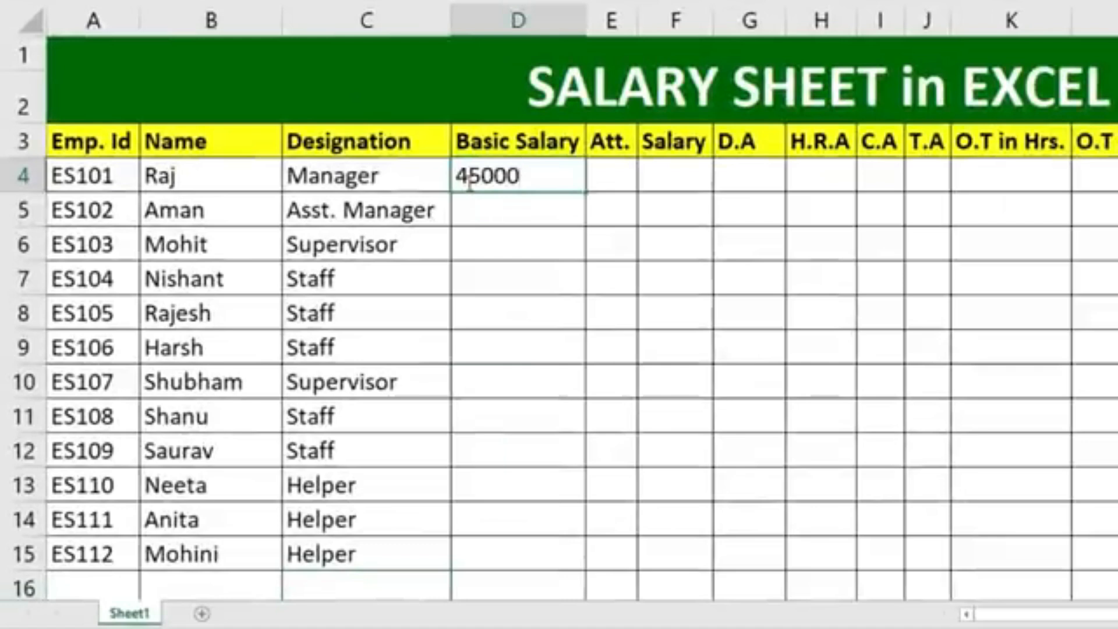
key(Return)
text(40000)
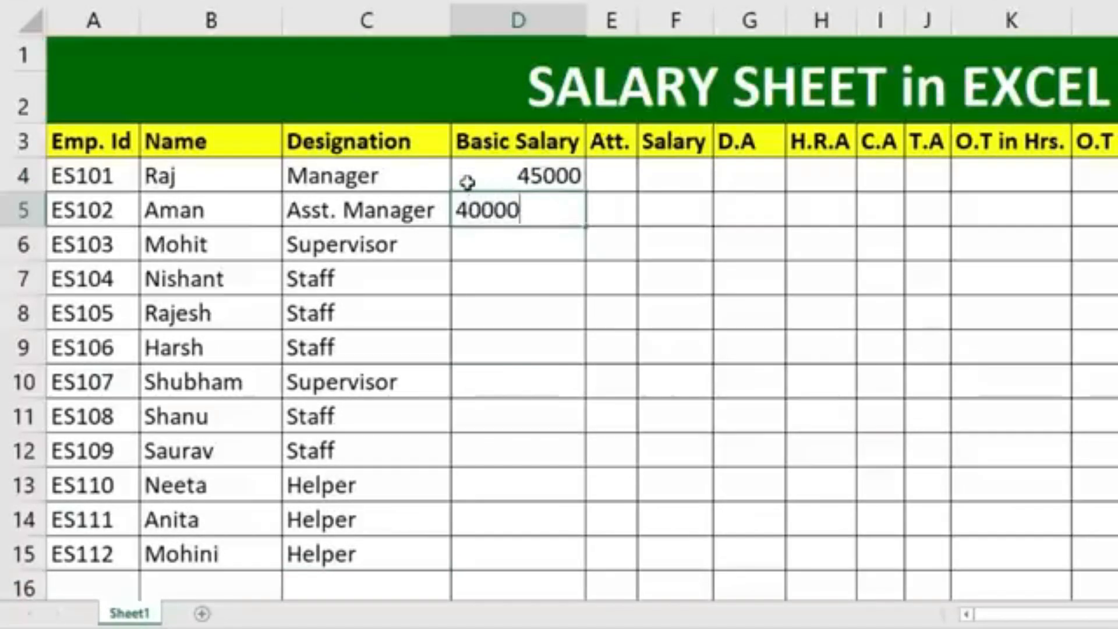
key(Return)
text(35000)
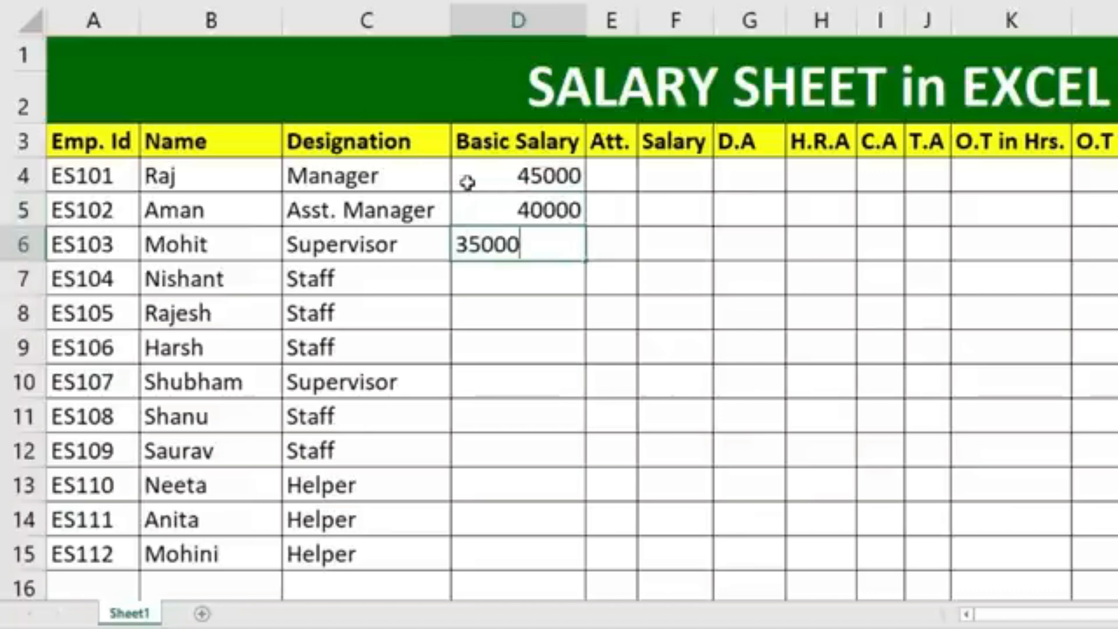
key(Return)
Enter the basic salaries 30000 in D7 and D8 and 25000 in D9.
text(30000)
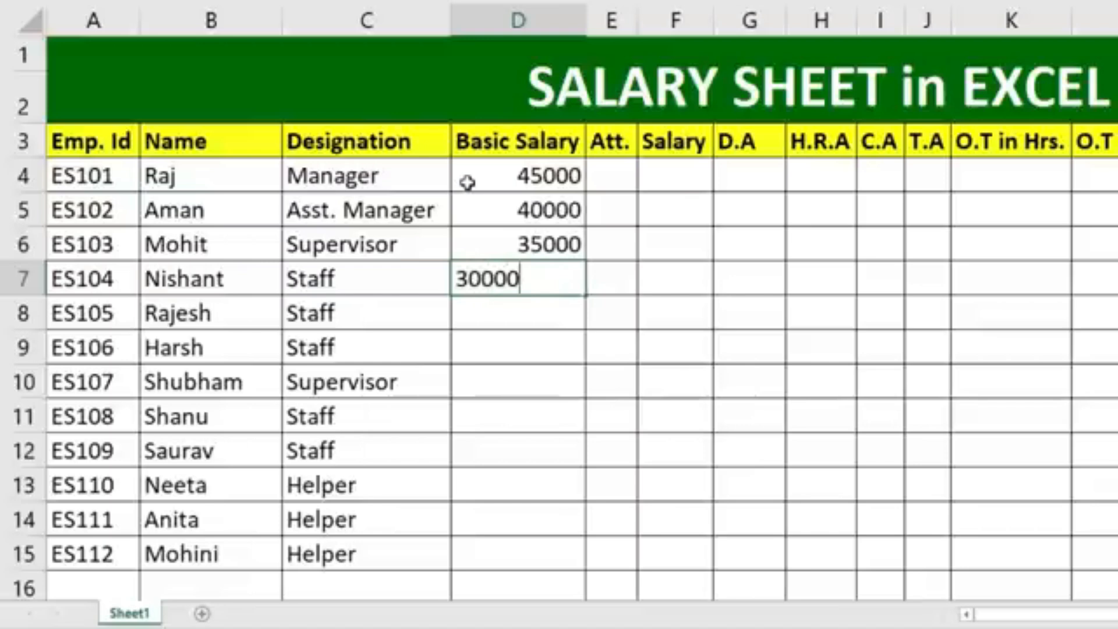
key(Return)
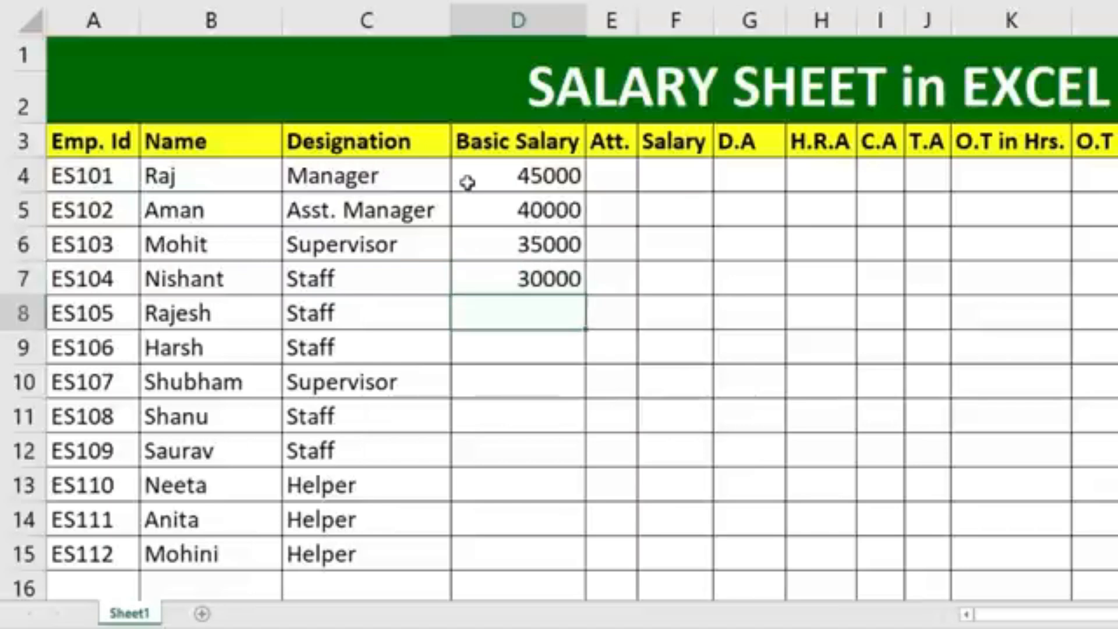
text(3000)
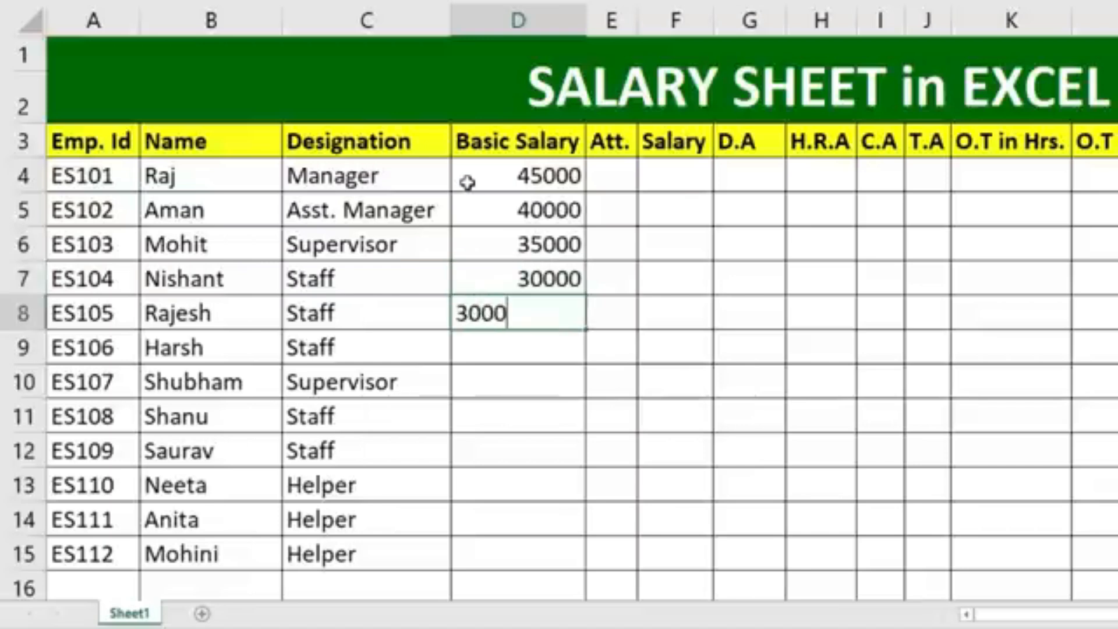
text(0)
key(Return)
text(25000)
key(Return)
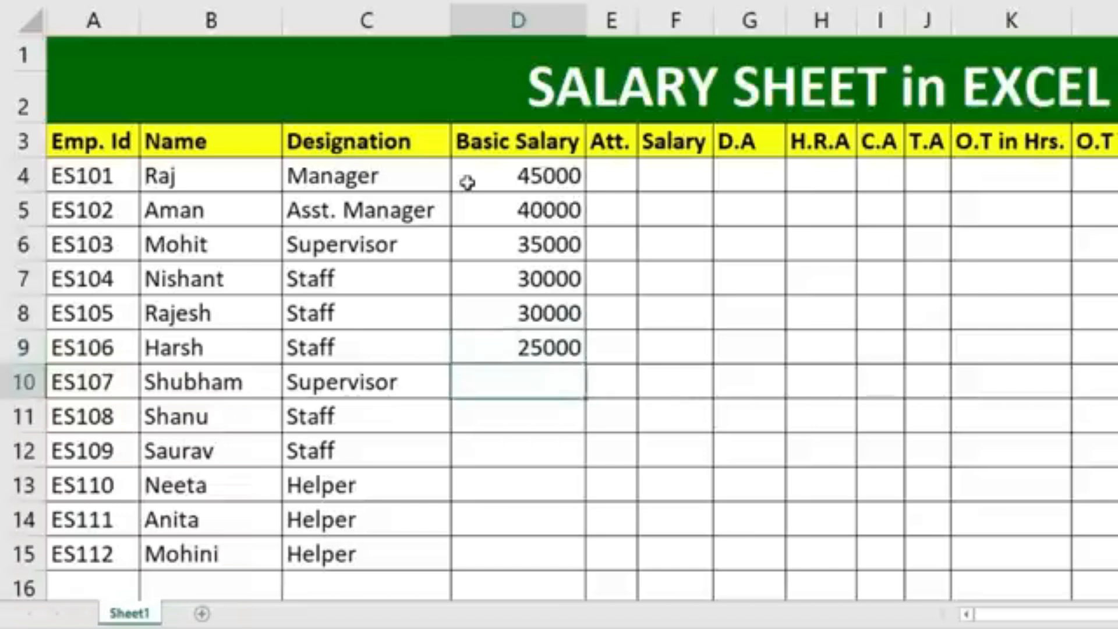
Enter the basic salaries 32000 in D10 and 17000 in D11, and fill the latter down to D12.
text(32000)
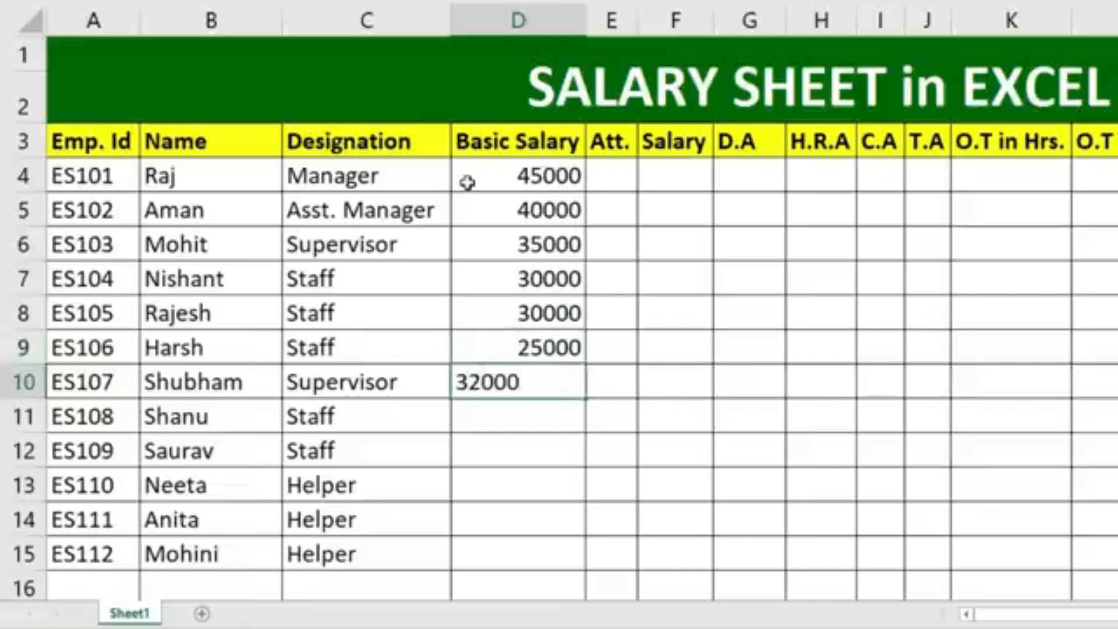
key(Return)
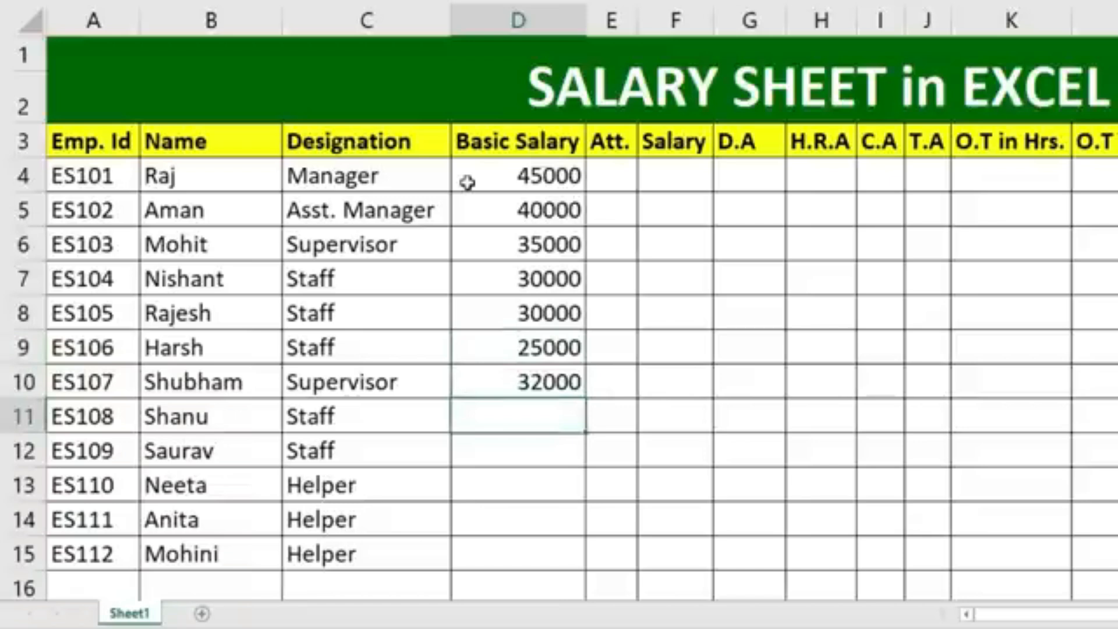
text(17000)
key(Return)
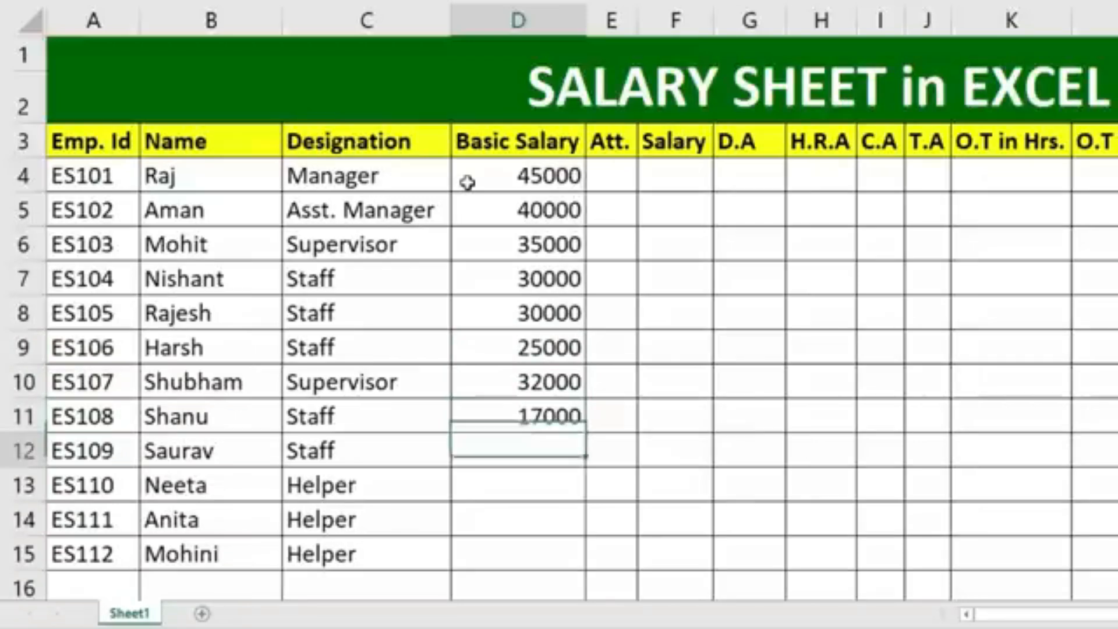
click(490, 407)
drag(585, 434, 582, 460)
Enter the basic salary 15000 in D13 and fill it down to D15.
click(570, 493)
text(15000)
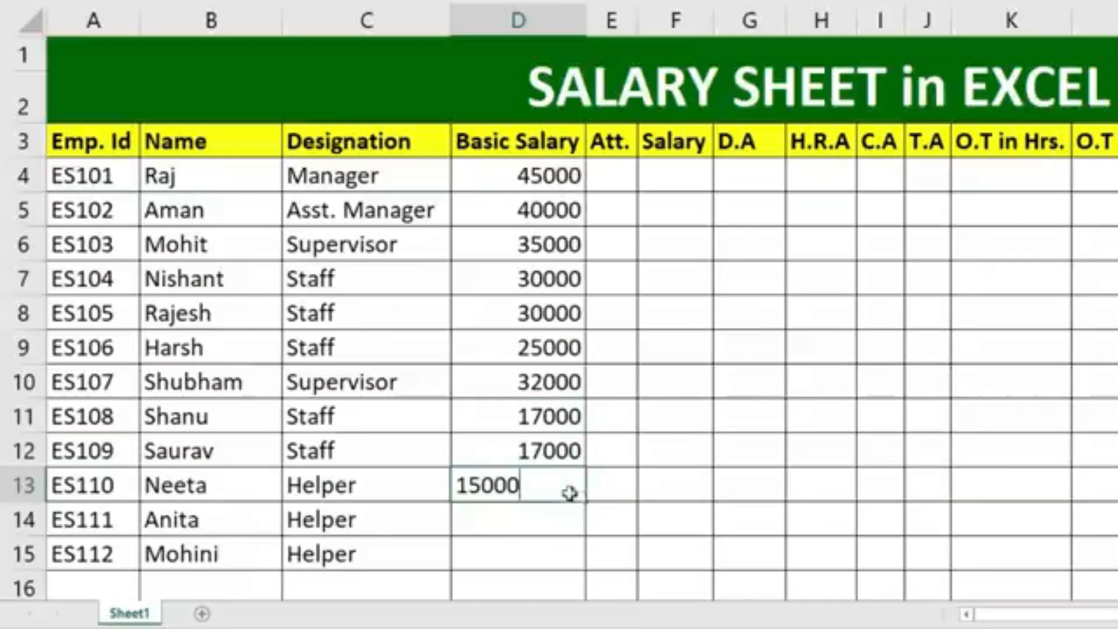
key(Return)
click(571, 491)
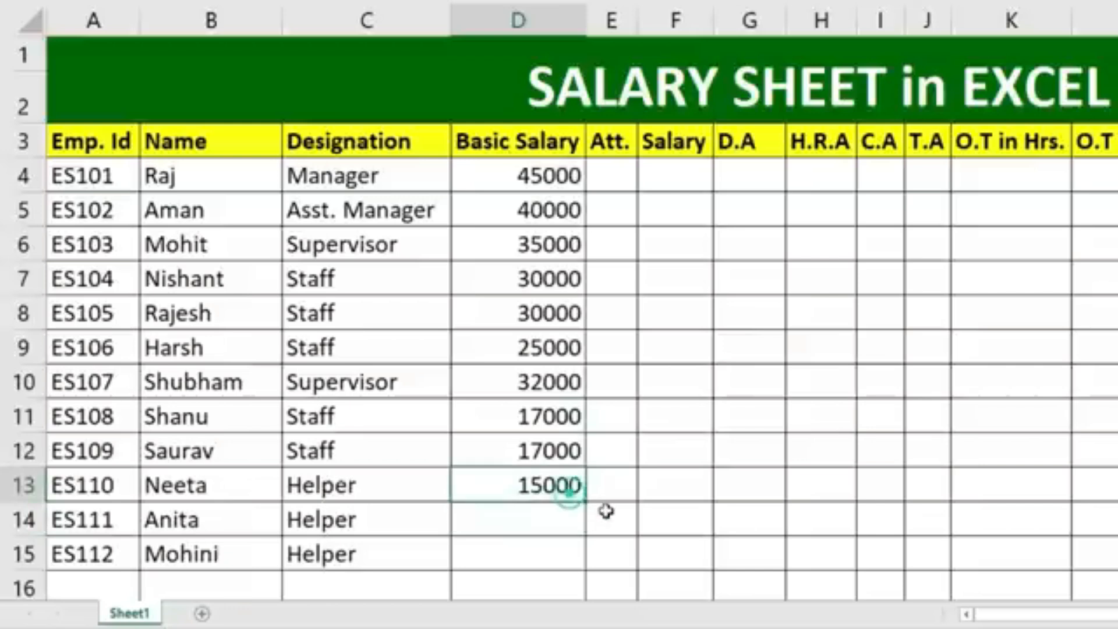
drag(589, 503, 589, 555)
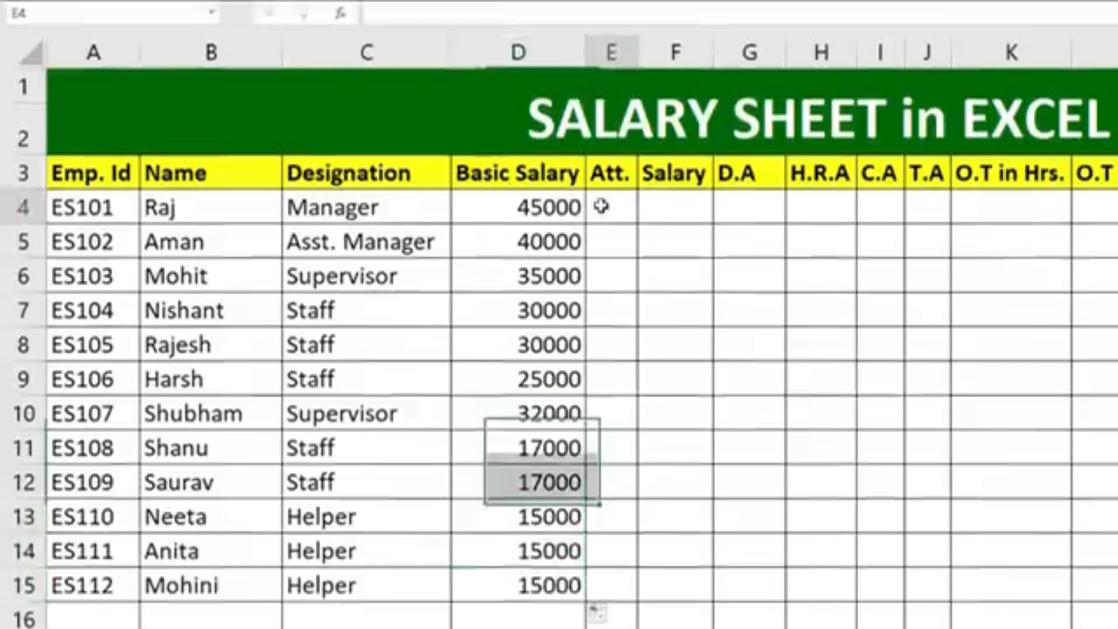
Enter the attendance values 29, 30, 28 and 26 in E4 through E7.
click(603, 176)
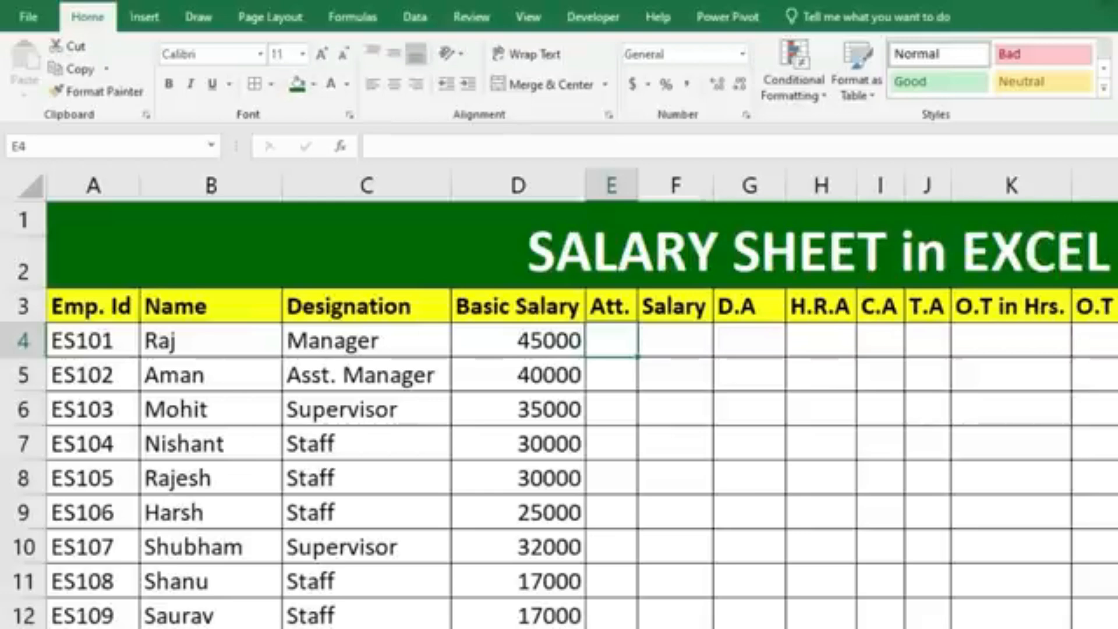
text(29)
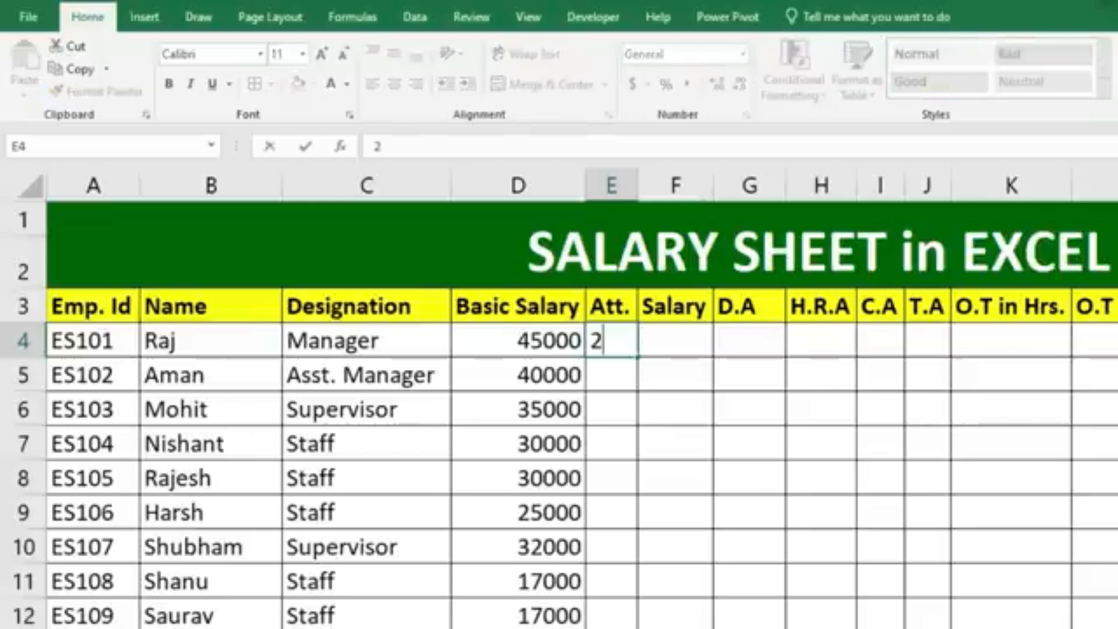
key(Return)
text(30)
key(Return)
text(28)
key(Return)
text(26)
key(Return)
Enter the attendance values 24 and 25 in E8 and E9, and 30 in E10 through E12.
text(24)
key(Return)
text(25)
key(Return)
text(30)
key(Return)
text(30)
key(Return)
text(30)
key(Return)
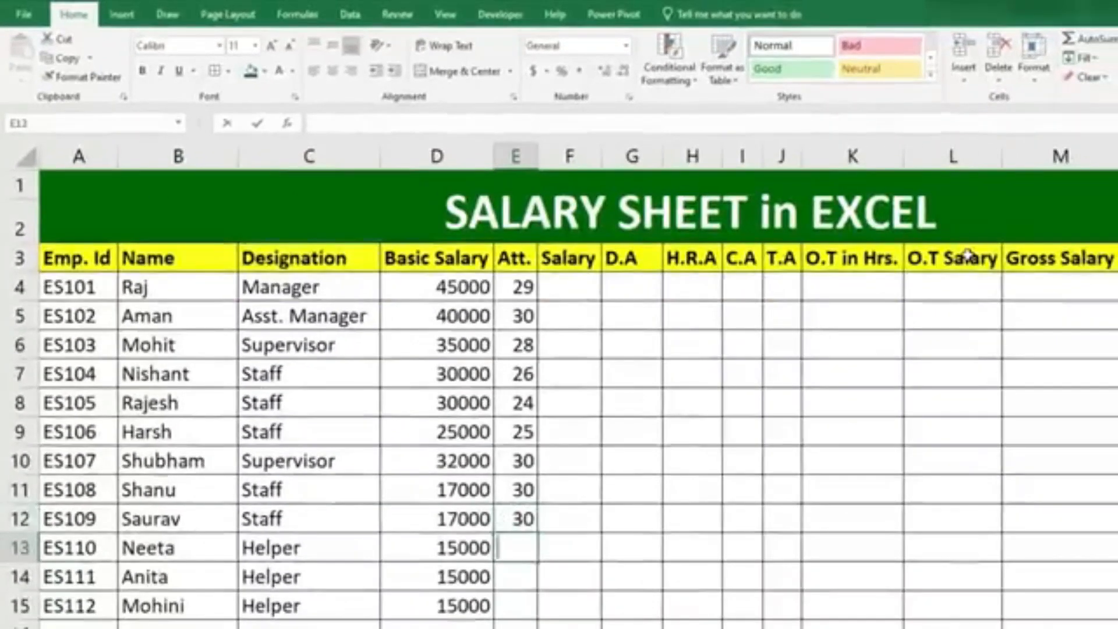
Enter the attendance values 25 in E13 and 30 in E14 and E15.
text(25)
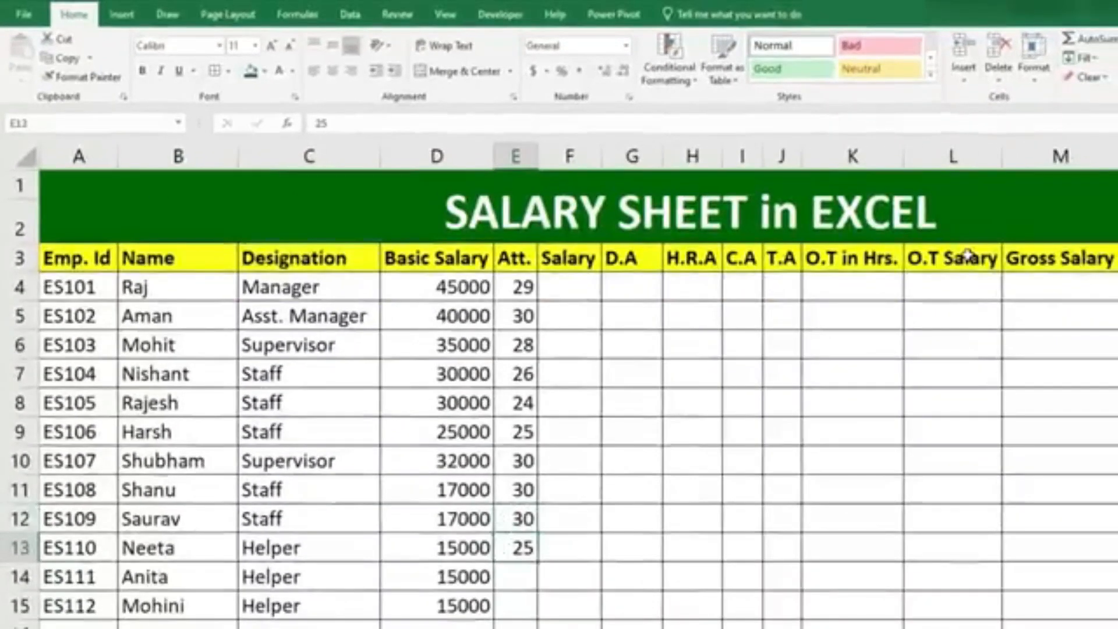
key(Return)
text(303)
key(BackSpace)
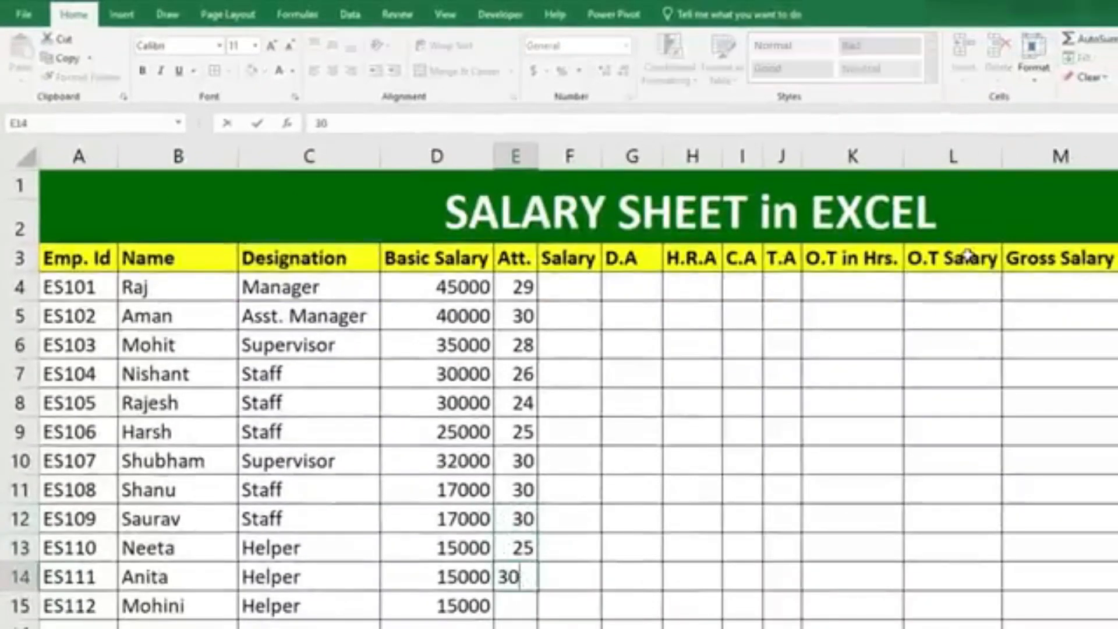
key(Return)
text(30)
key(Return)
scroll(681, 216, up, 1)
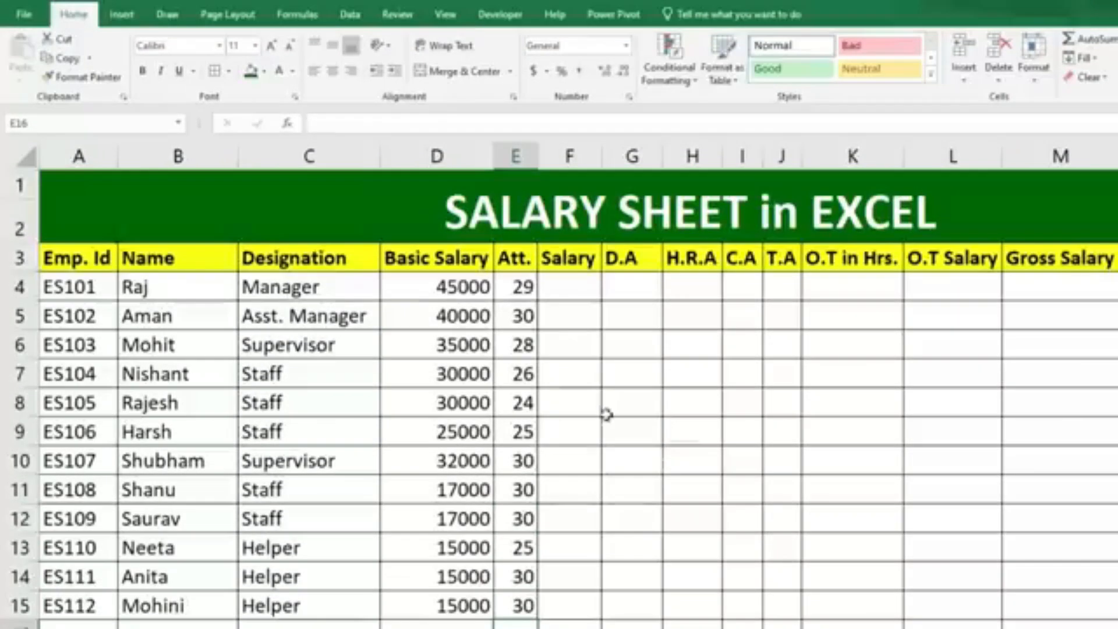
Change the first employee's attendance in E4 to 25.
click(574, 286)
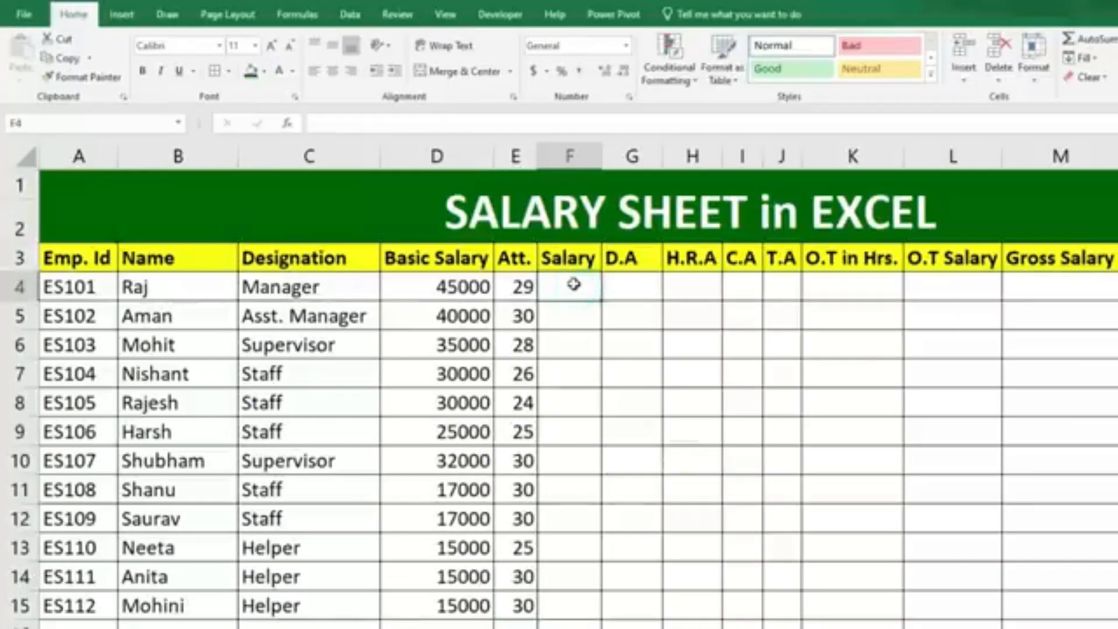
click(411, 285)
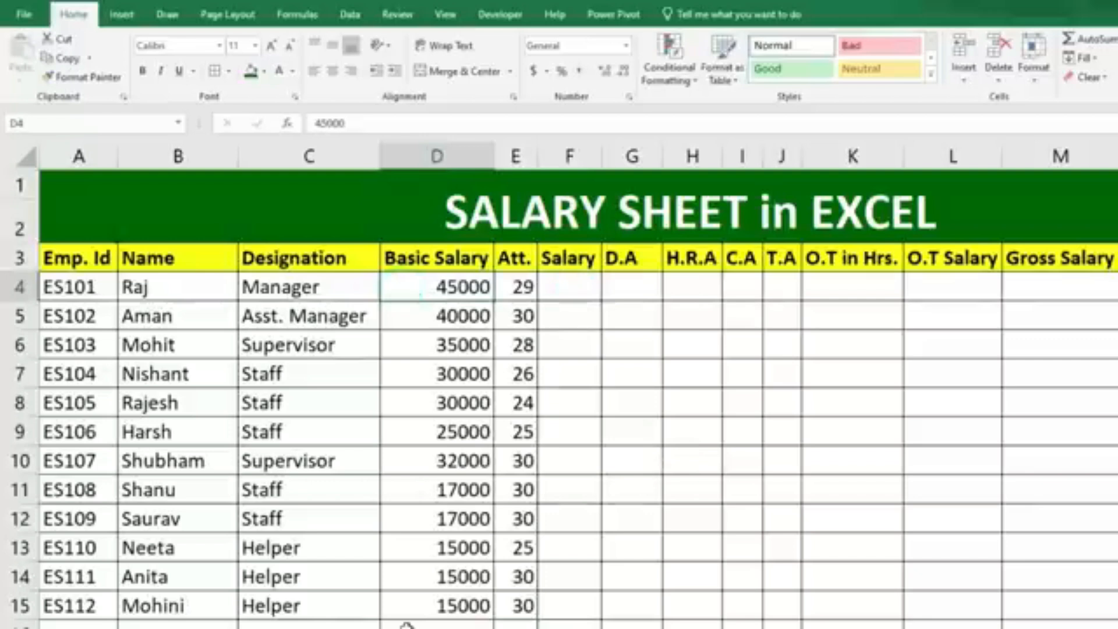
key(Right)
text(25)
key(Return)
key(Up)
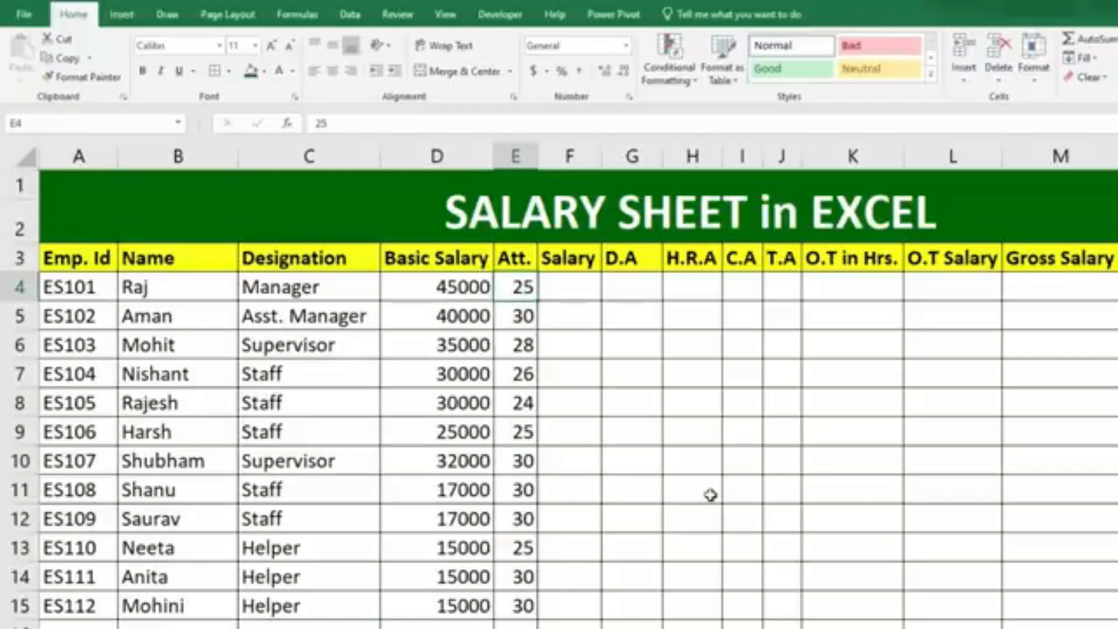
Widen the Salary column and enter the formula =D4/30*E4 in F4.
click(589, 291)
drag(601, 159, 635, 159)
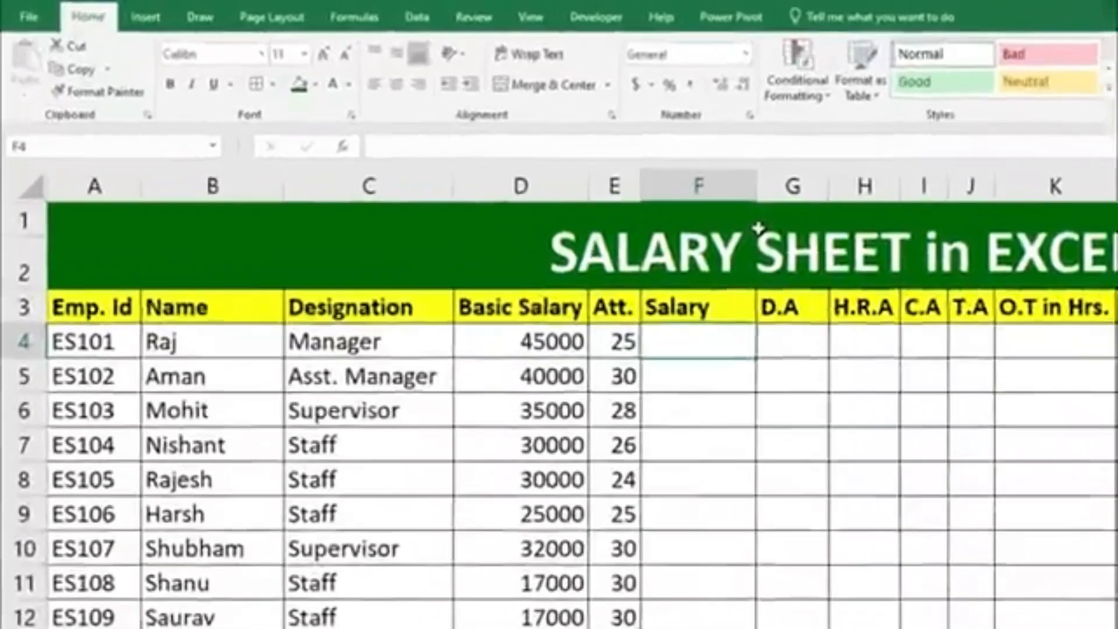
text(=)
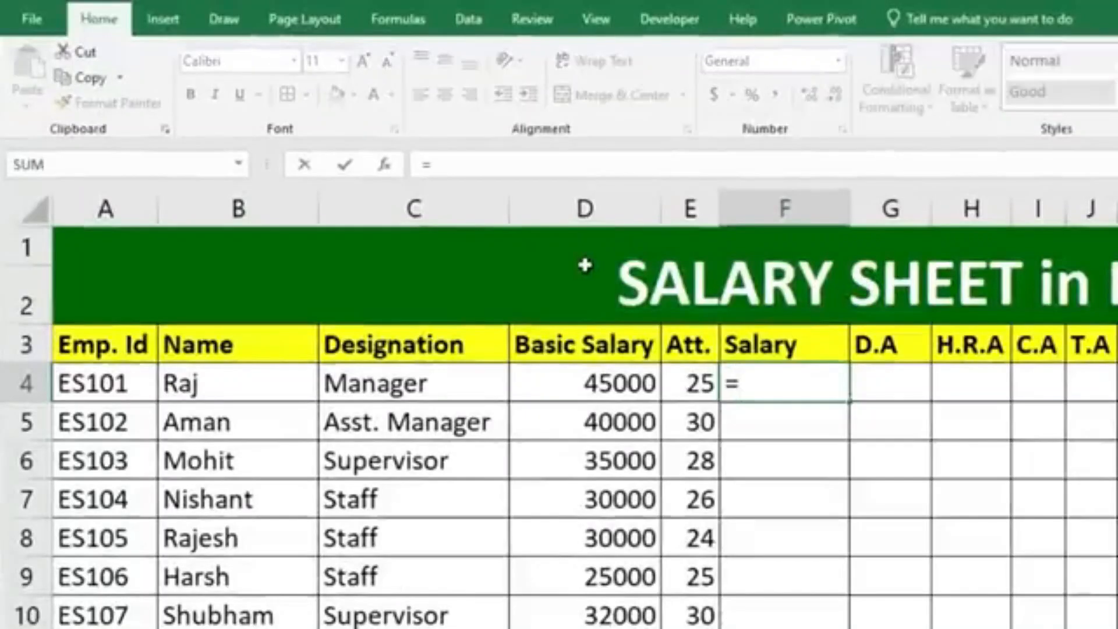
click(574, 375)
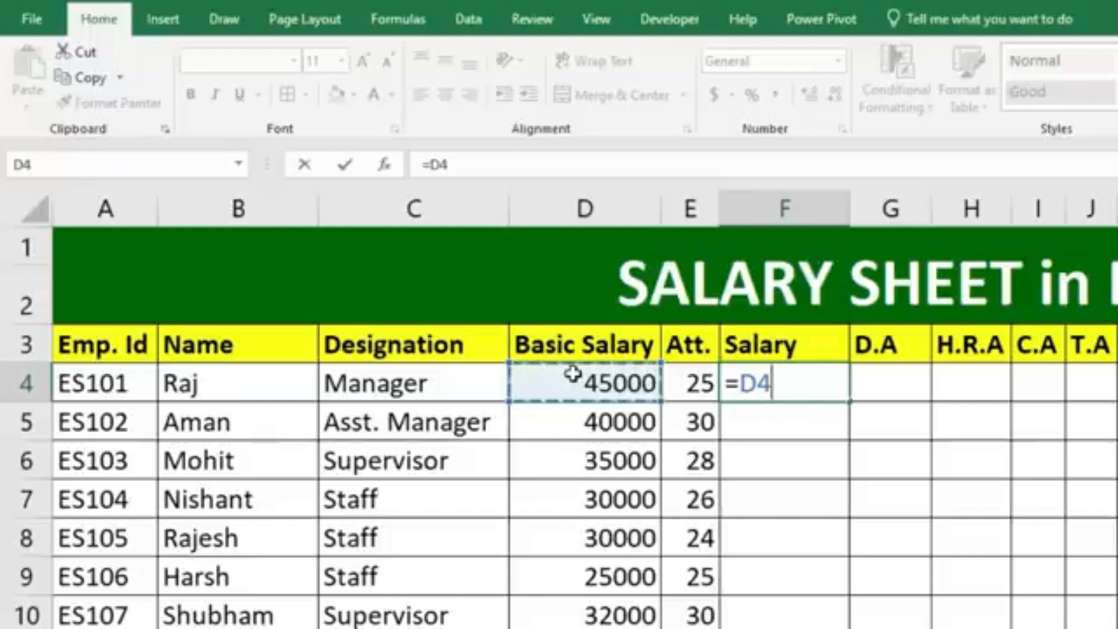
text(/30)
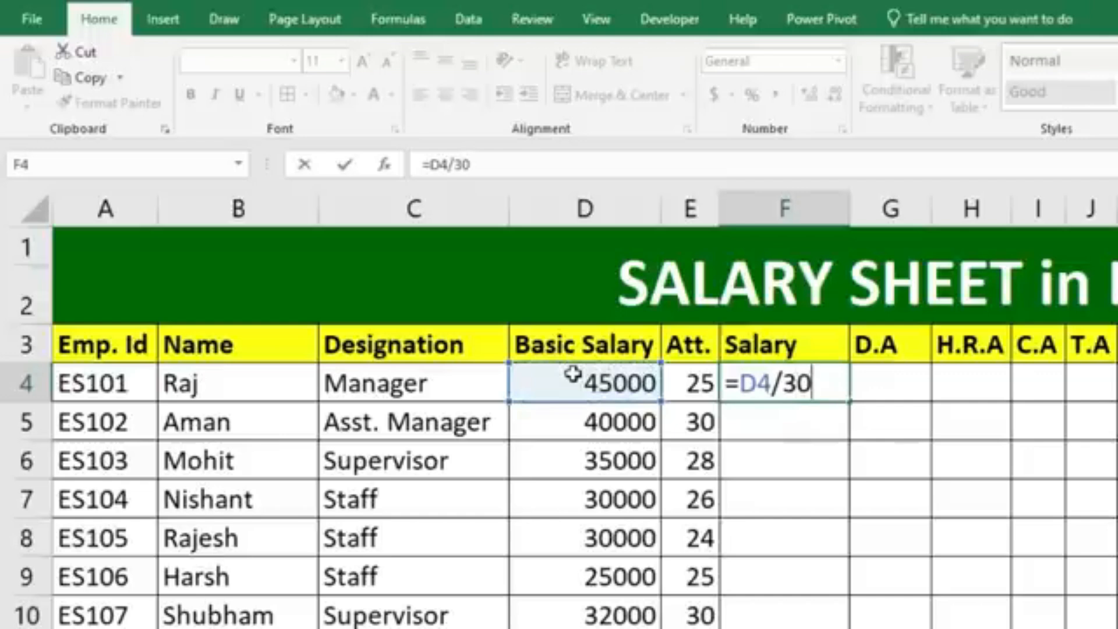
text(*)
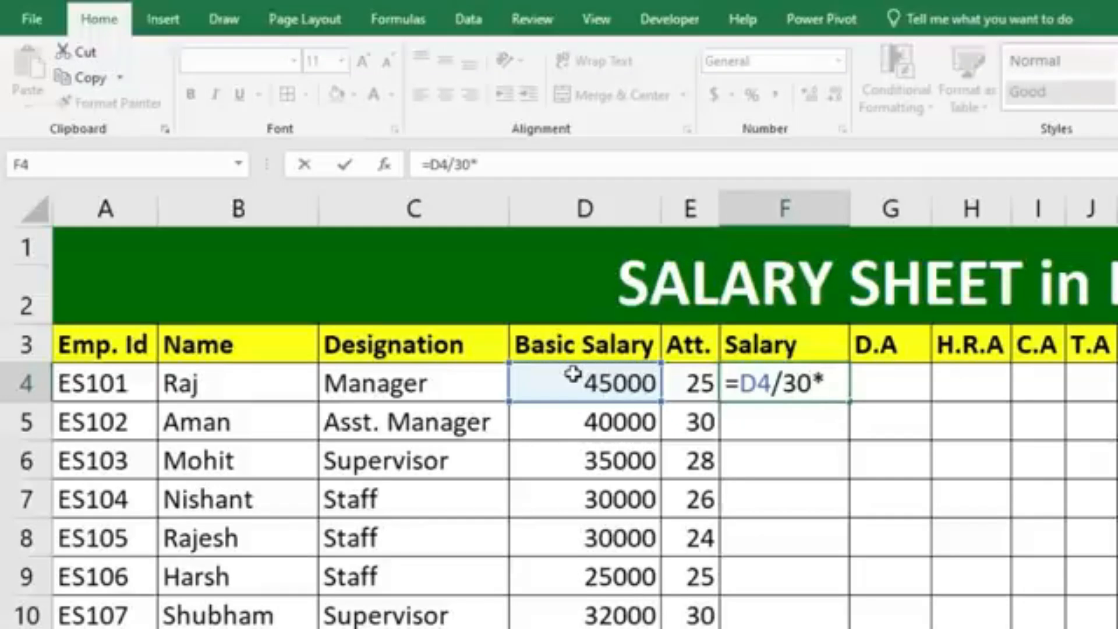
click(698, 375)
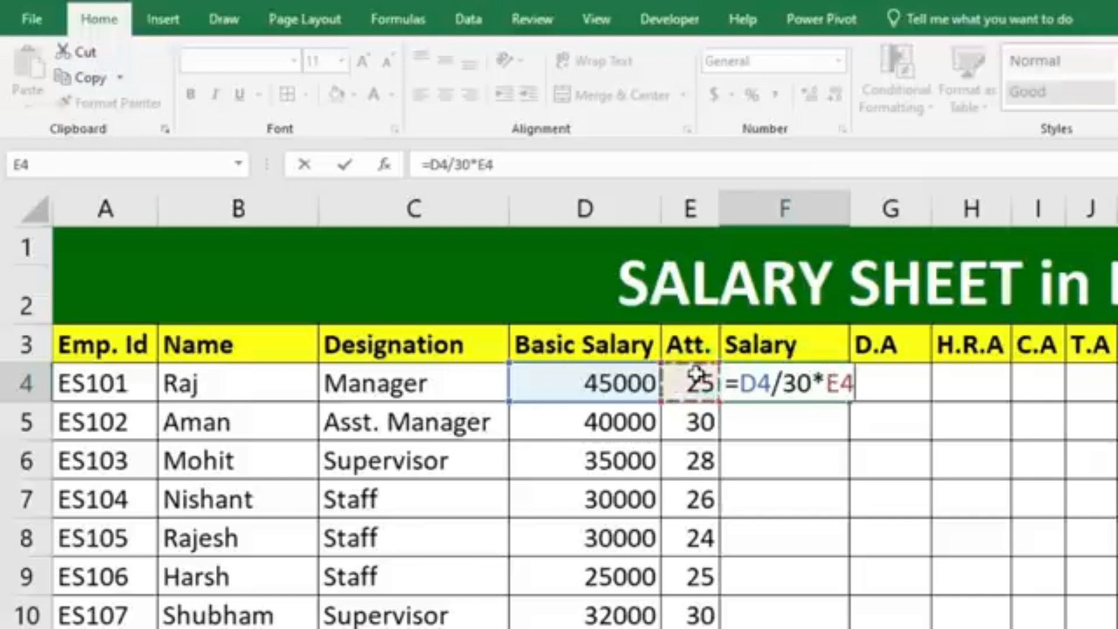
key(Return)
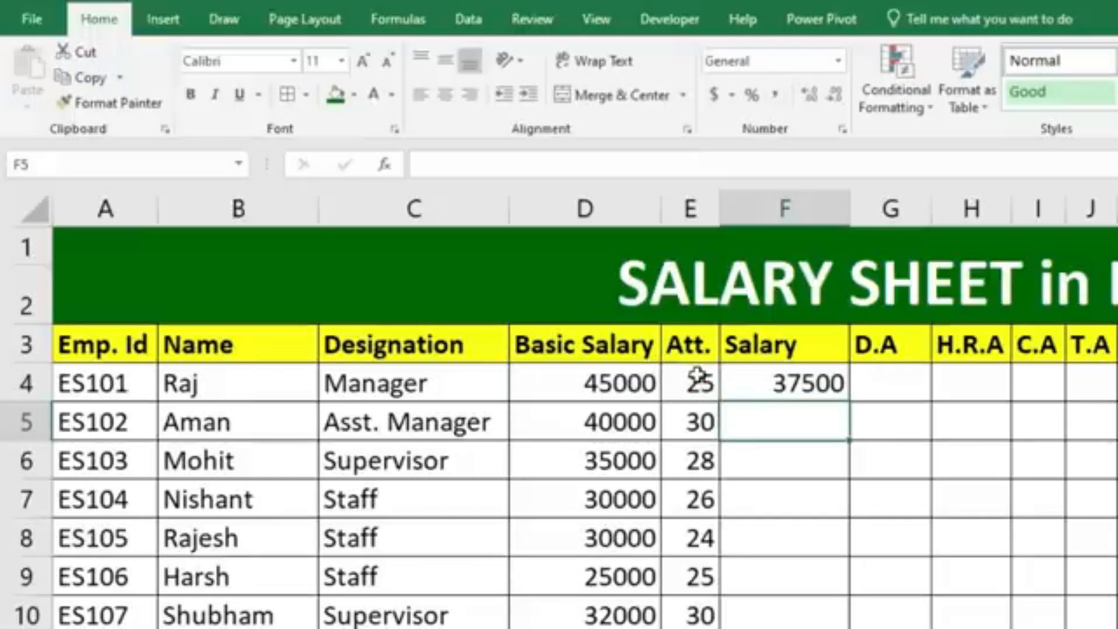
Fill the F4 salary formula down through all employee rows and display the results without decimal places.
click(741, 376)
drag(851, 400, 843, 628)
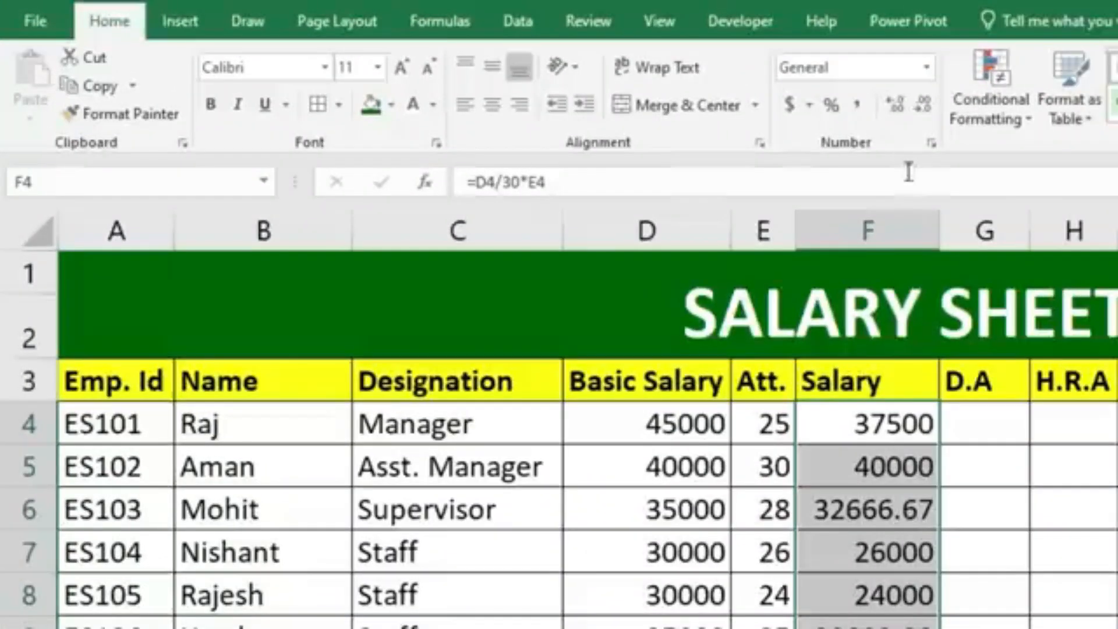
click(920, 107)
click(921, 107)
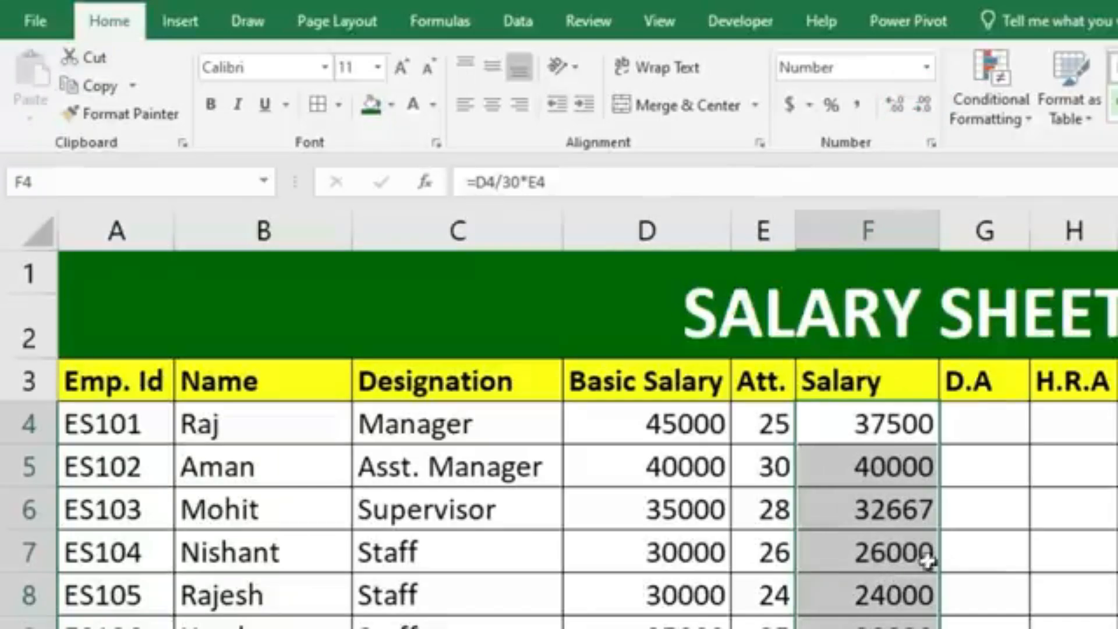
Enter 300 as the D.A in G4 and fill it down through all employee rows.
click(970, 415)
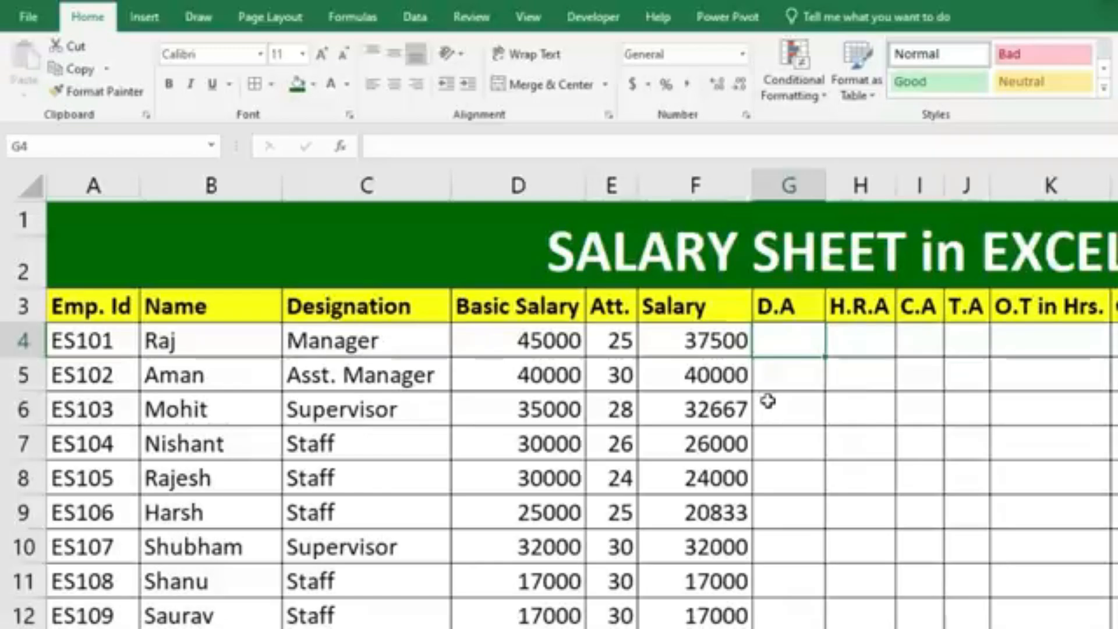
text(300)
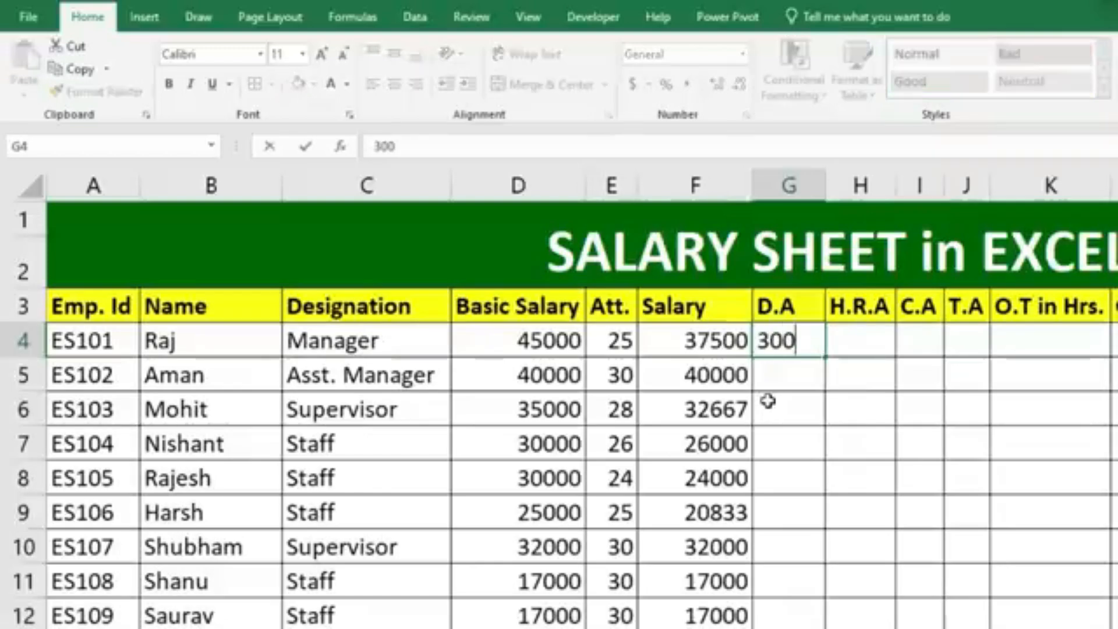
key(Return)
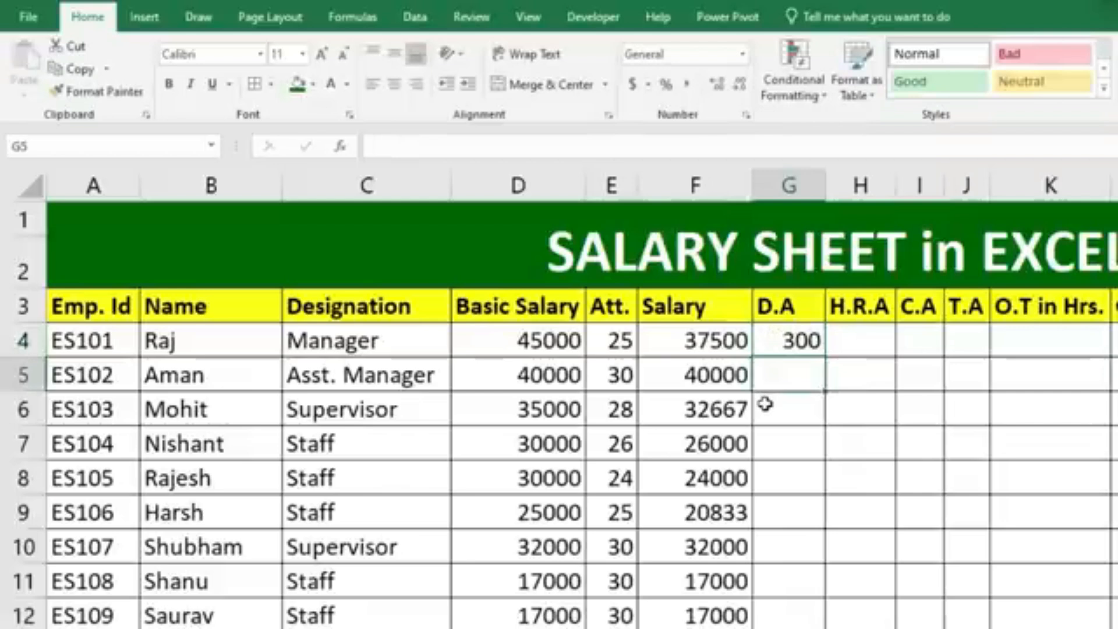
click(810, 342)
drag(826, 360, 839, 628)
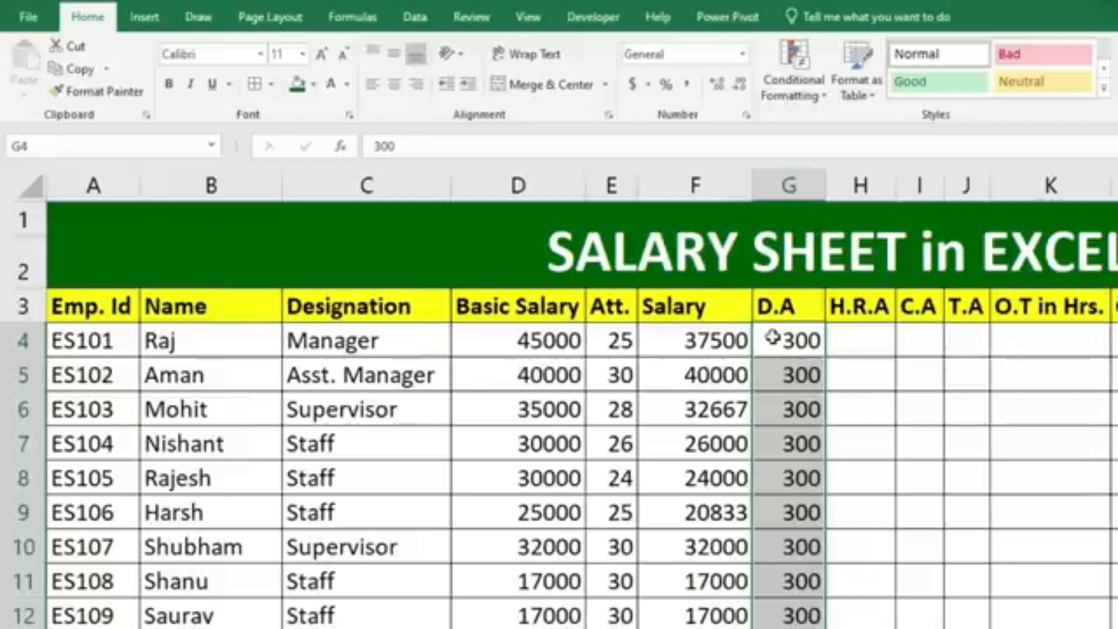
Calculate the H.R.A in H4 with =D4*18% and fill the formula down through all employee rows.
click(856, 345)
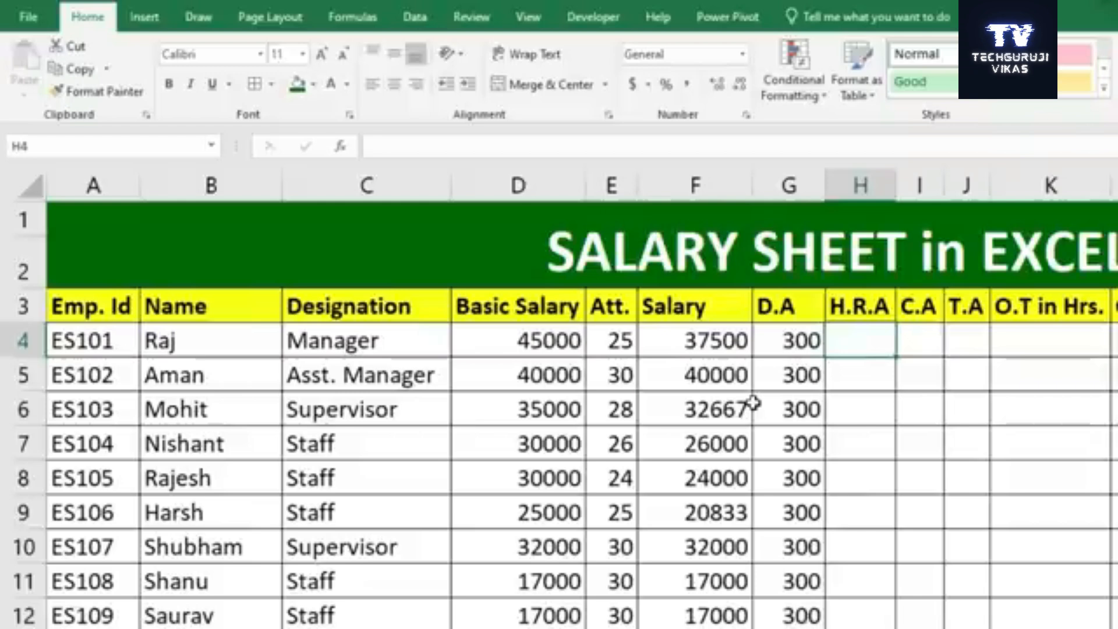
text(=)
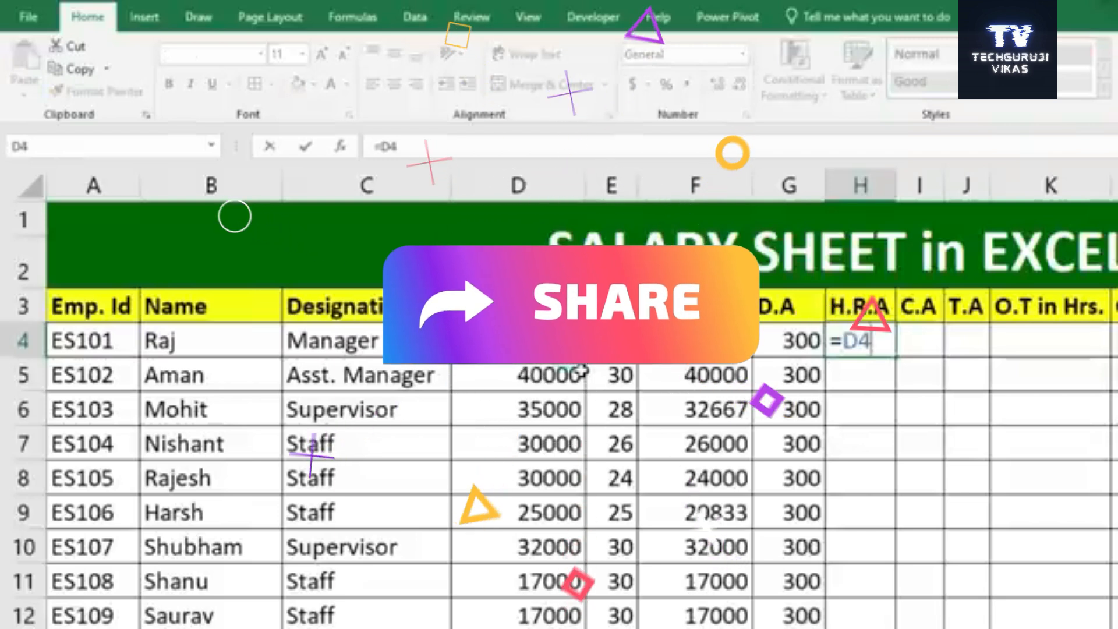
text(*18%)
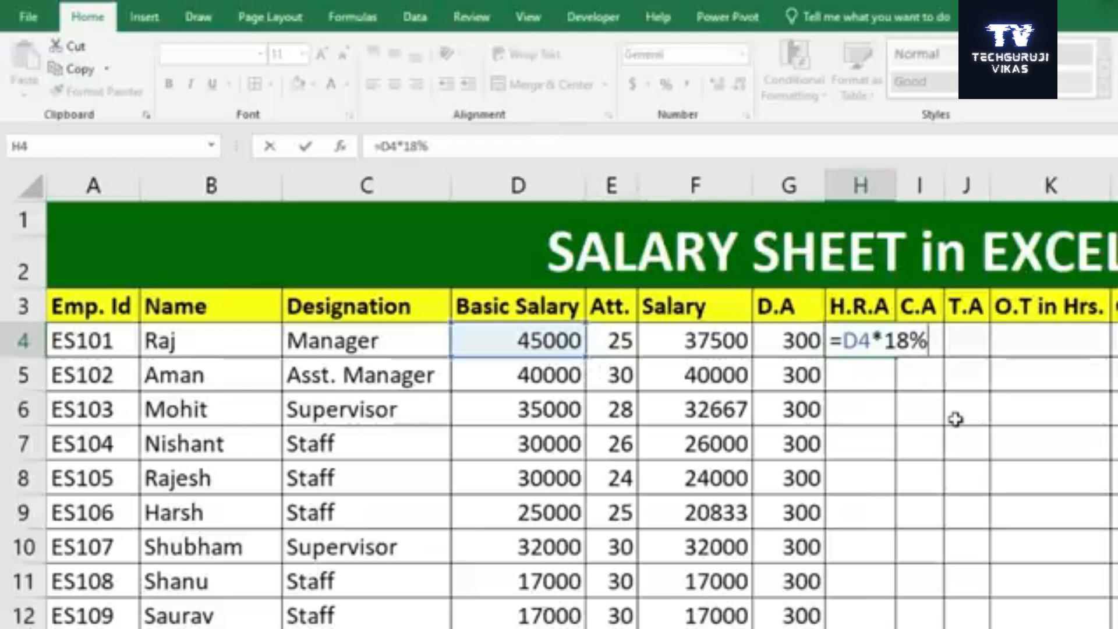
key(Return)
click(867, 346)
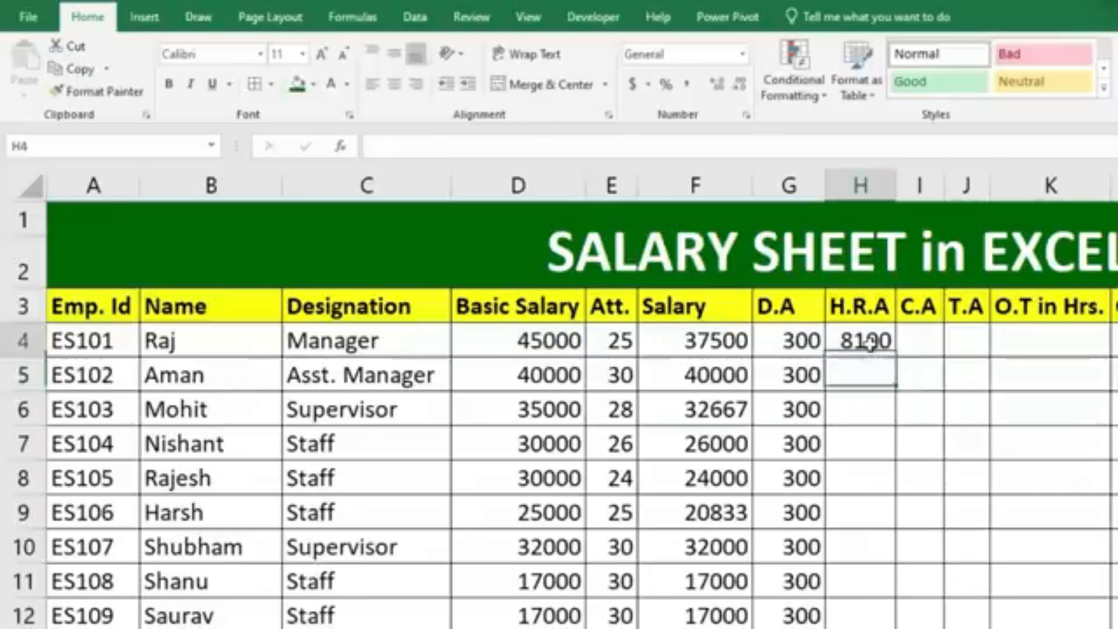
double_click(897, 356)
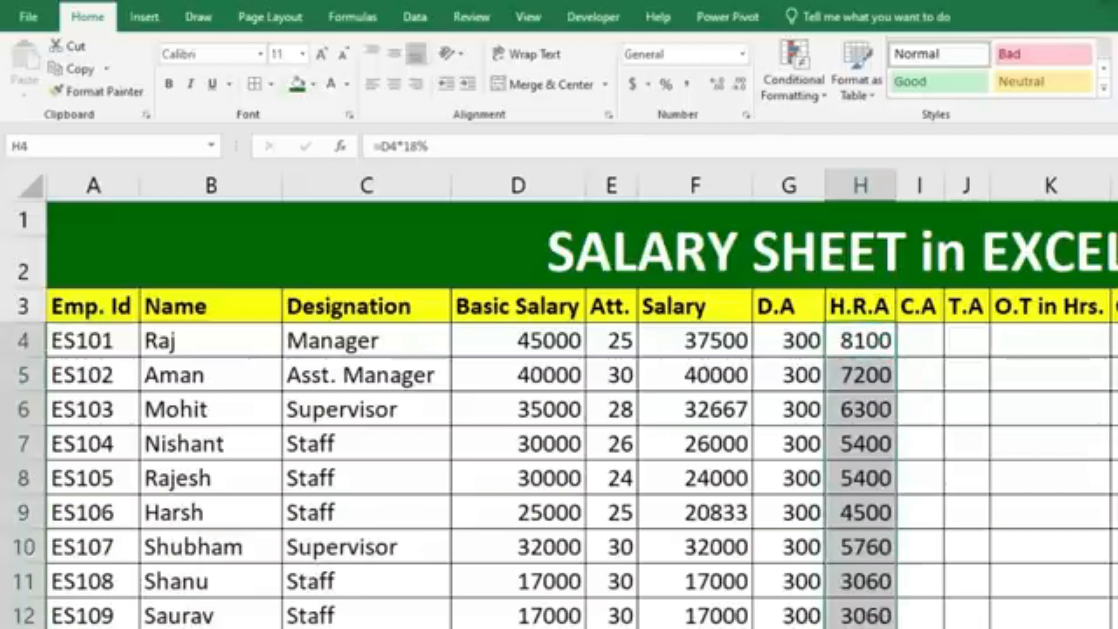
Enter 1000 as the C.A in I4 and fill it down through all employee rows.
click(918, 338)
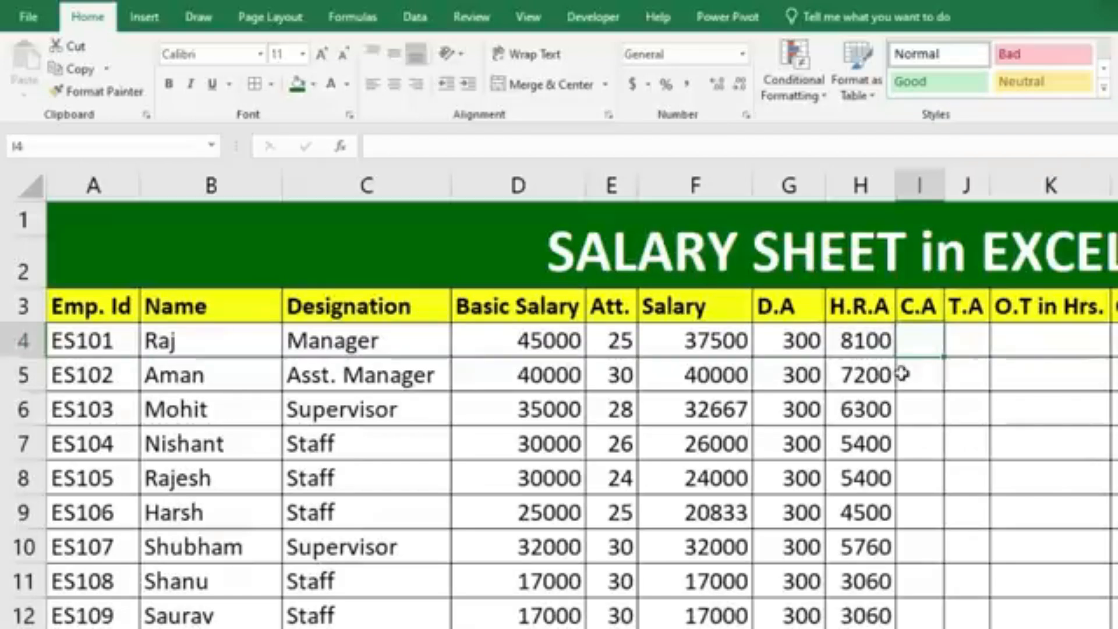
text(1000)
key(Return)
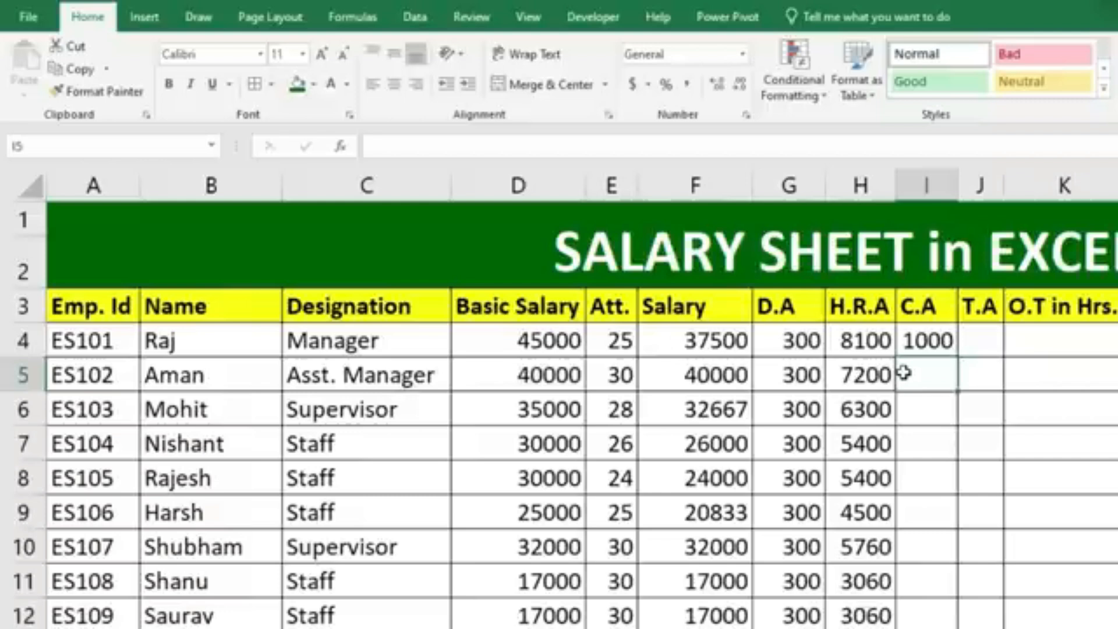
click(912, 340)
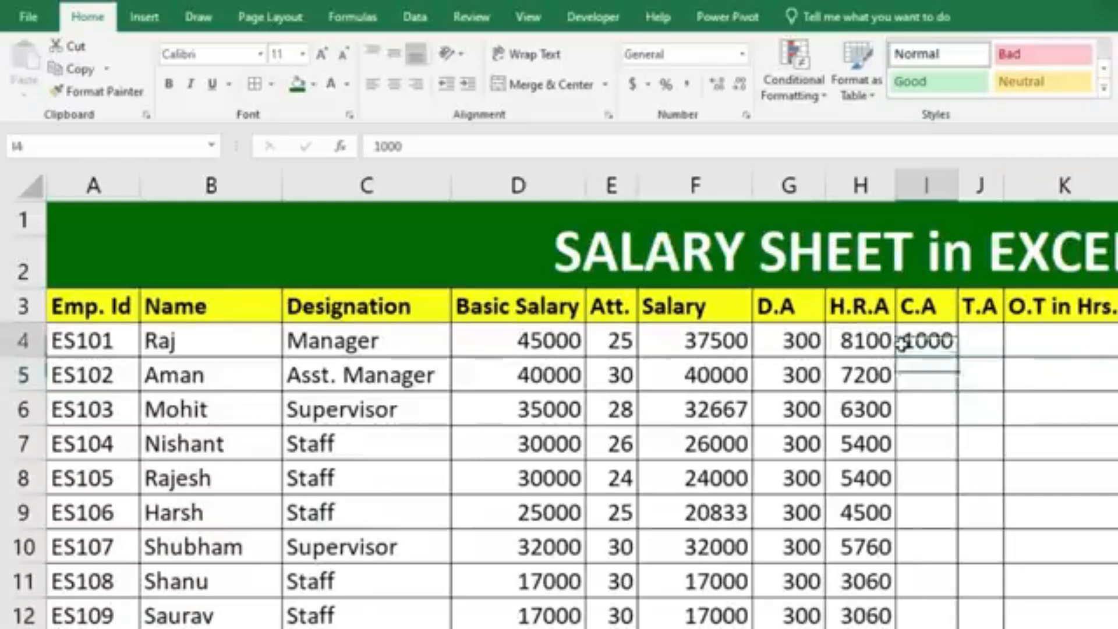
drag(956, 357, 949, 623)
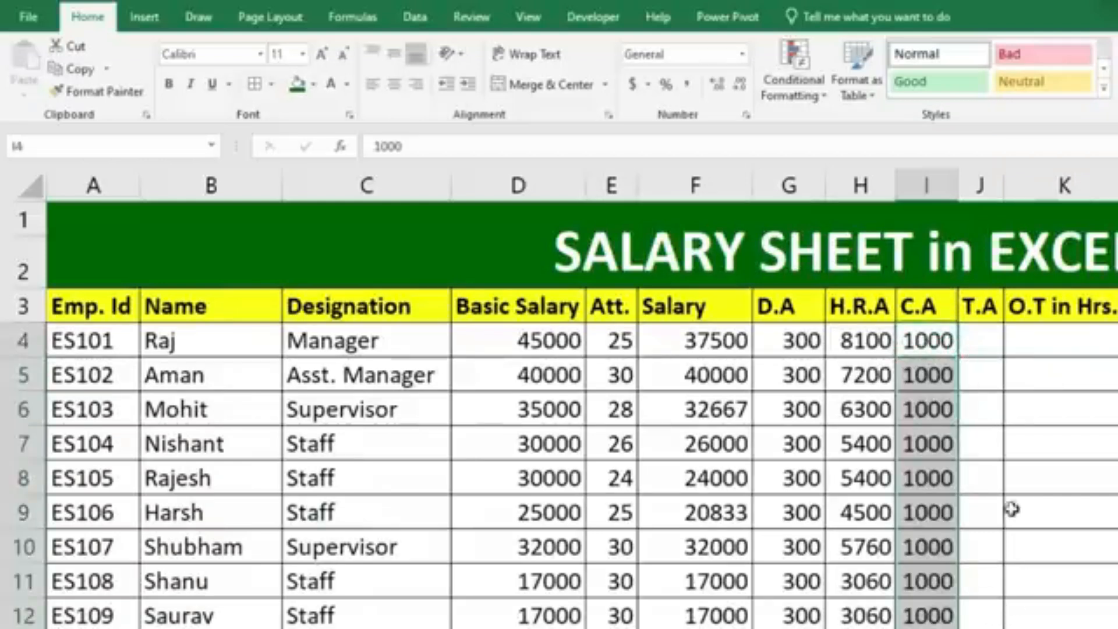
Enter 10000 as the T.A in J4 and 0 in J5, filling the 0 down through J12.
click(989, 351)
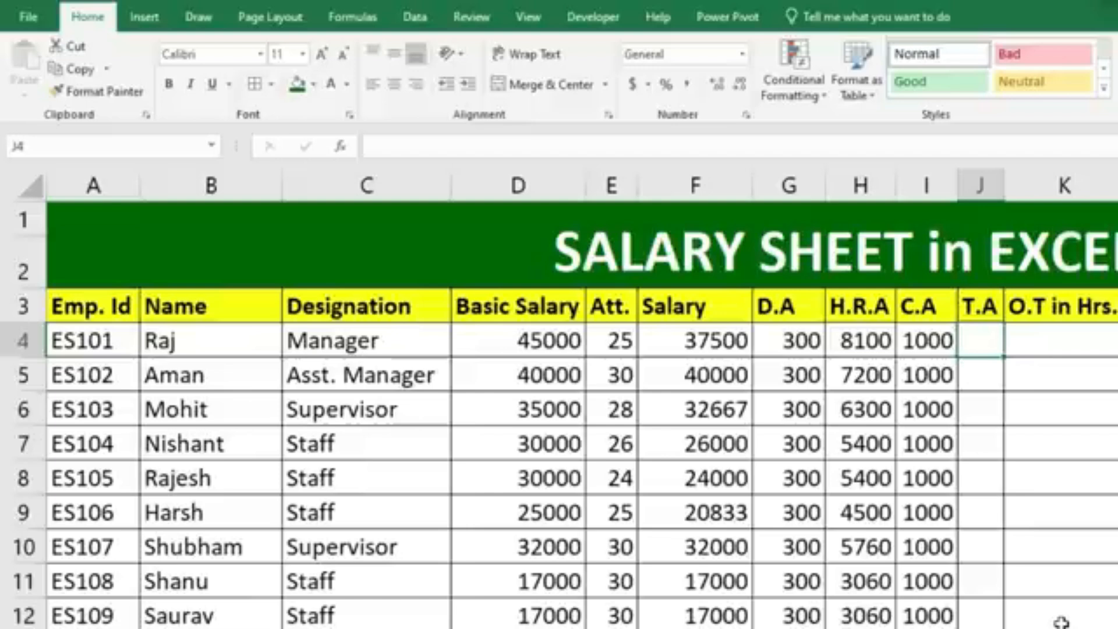
text(10000)
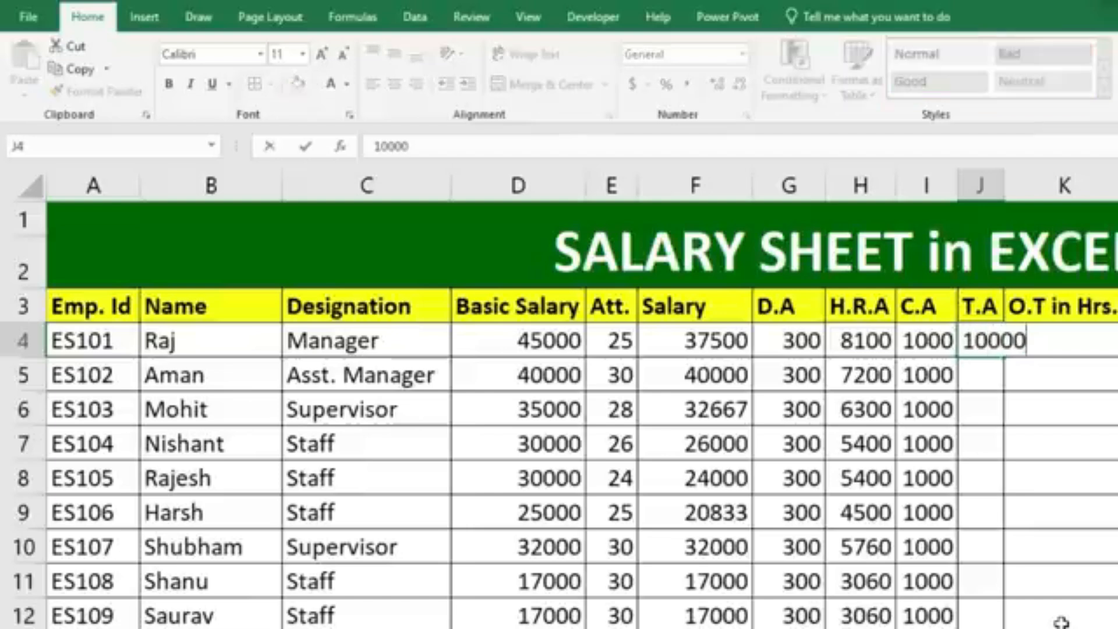
key(Return)
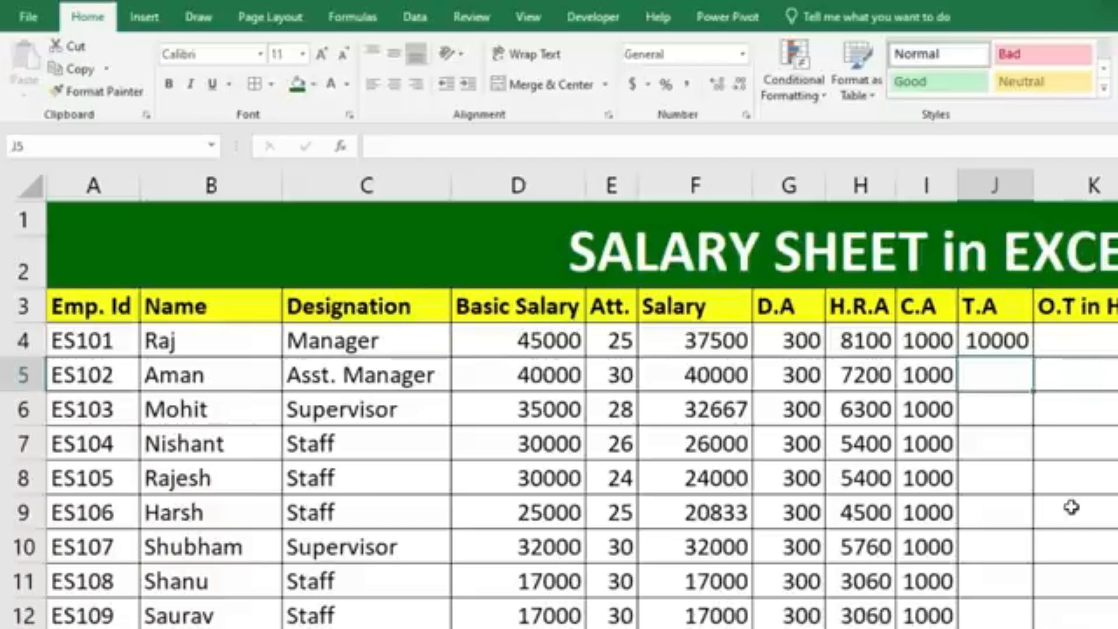
text(0)
key(Return)
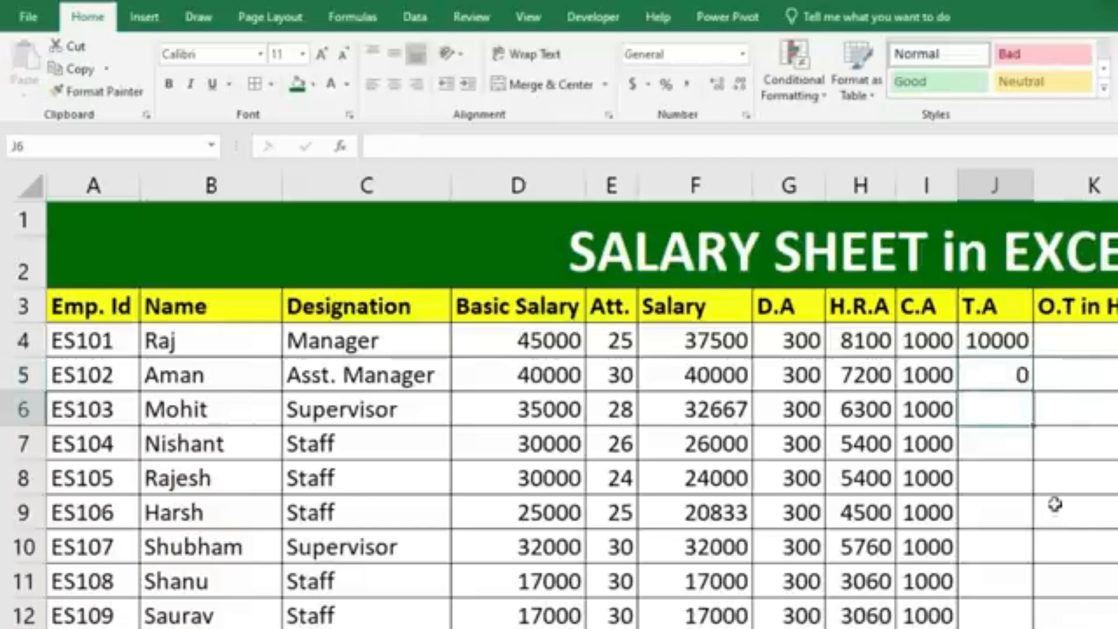
click(1020, 379)
drag(1033, 391, 969, 624)
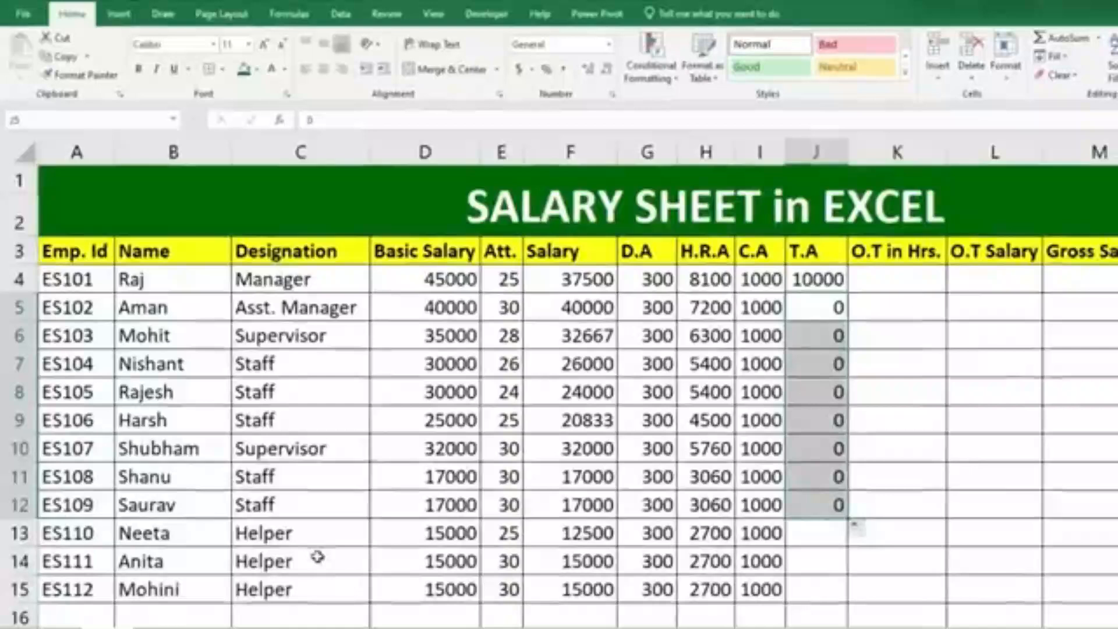
Enter 2000 as the T.A in J13 and fill it down through J15 for the helpers.
click(810, 525)
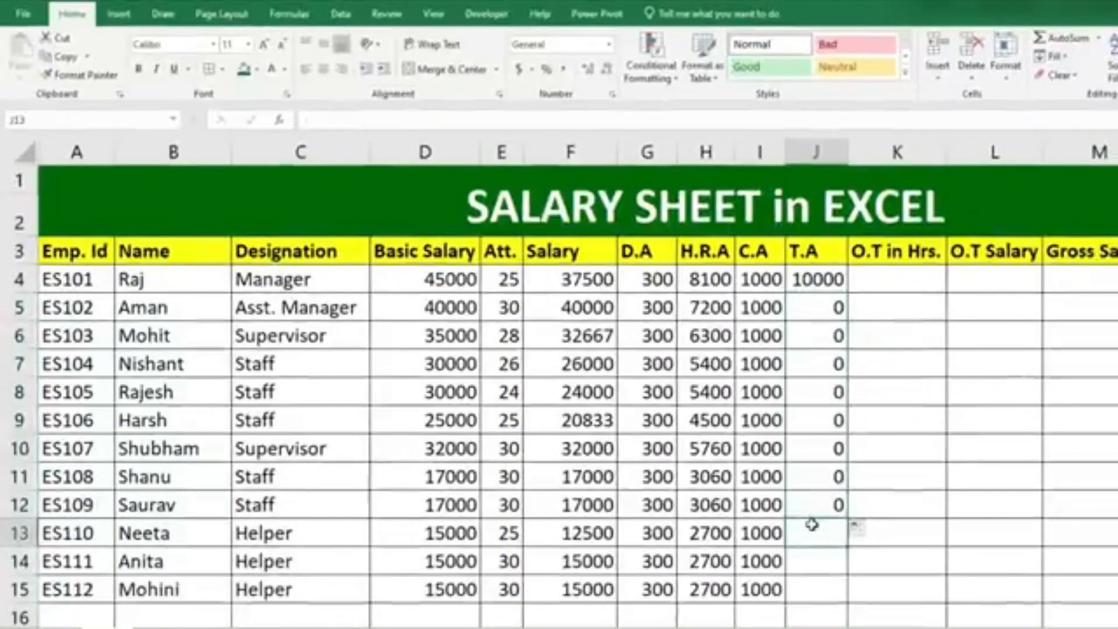
text(2000)
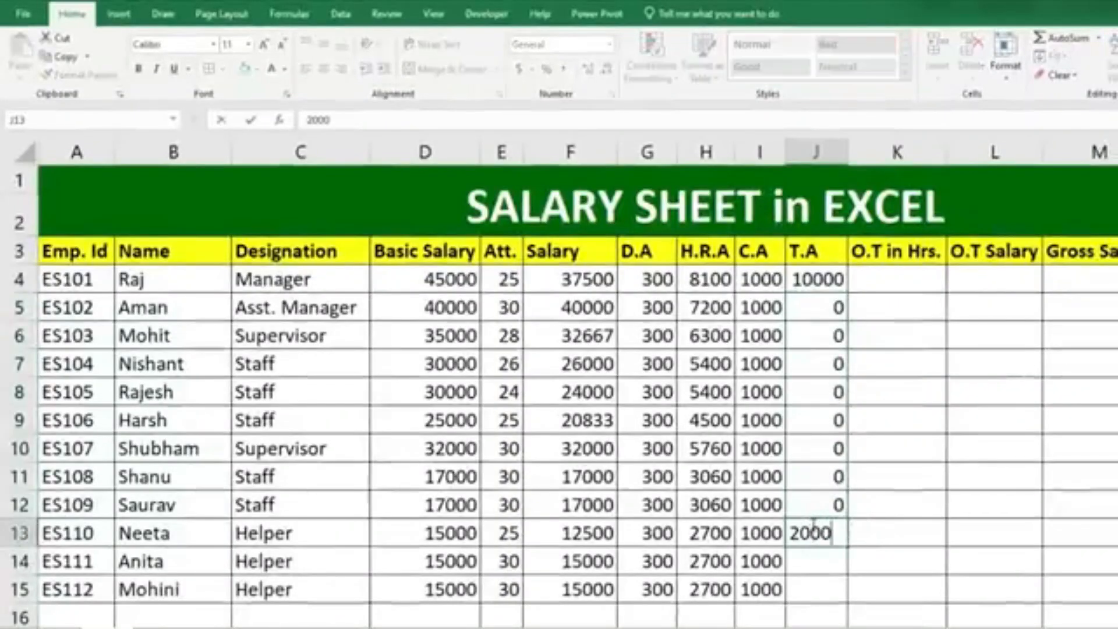
key(Return)
click(816, 530)
drag(848, 545, 847, 603)
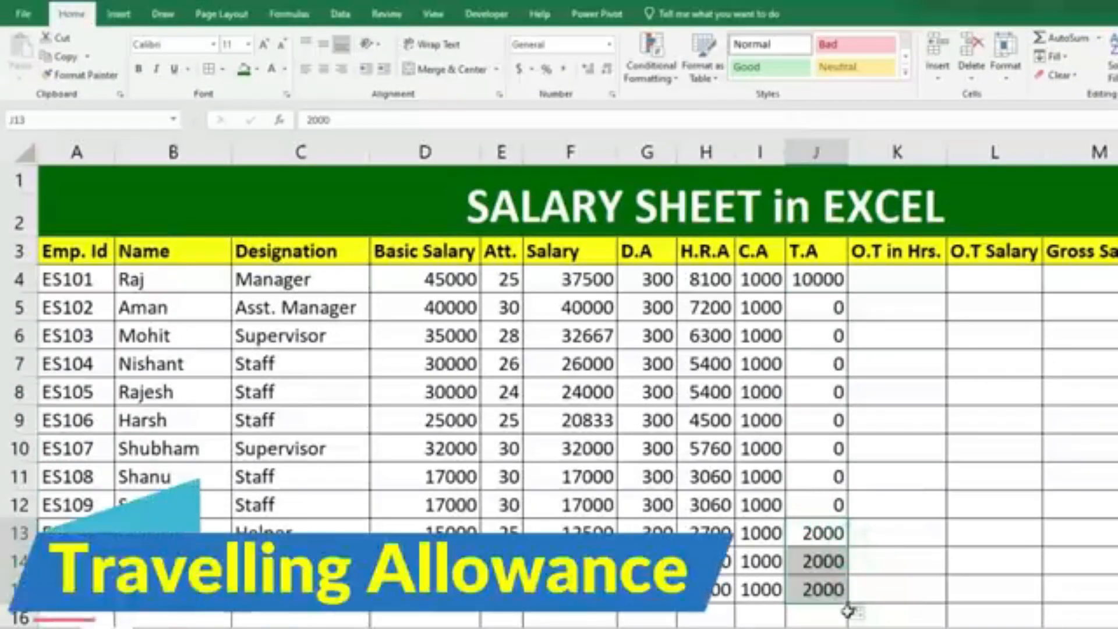
Enter overtime hours of 50 in K4 and K5 and 60 in K6, filling the 60 down through K11.
click(897, 279)
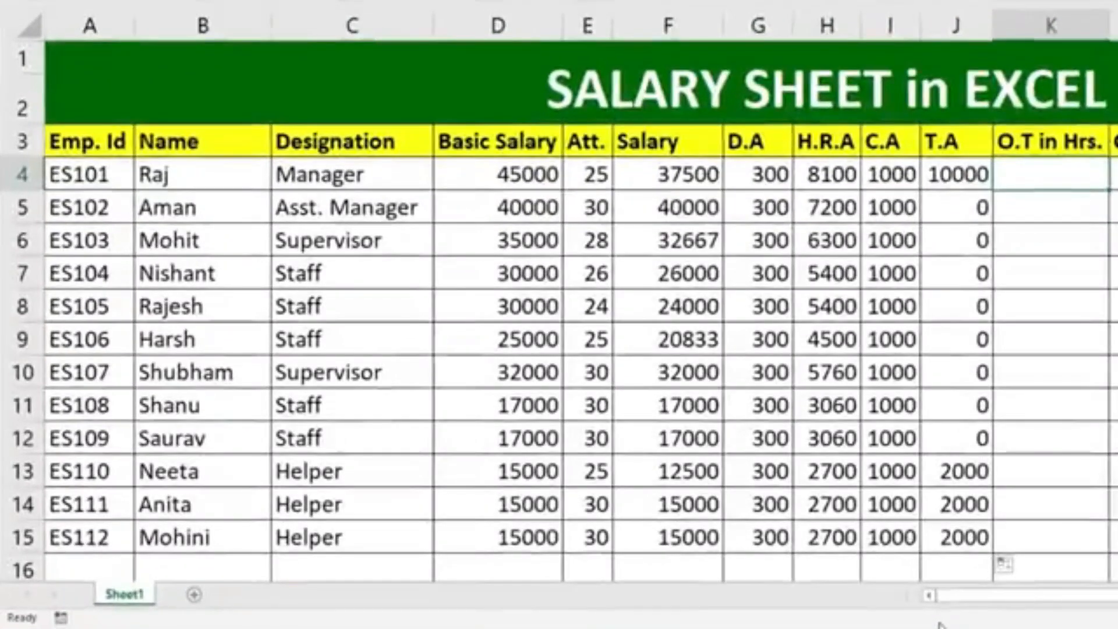
text(50)
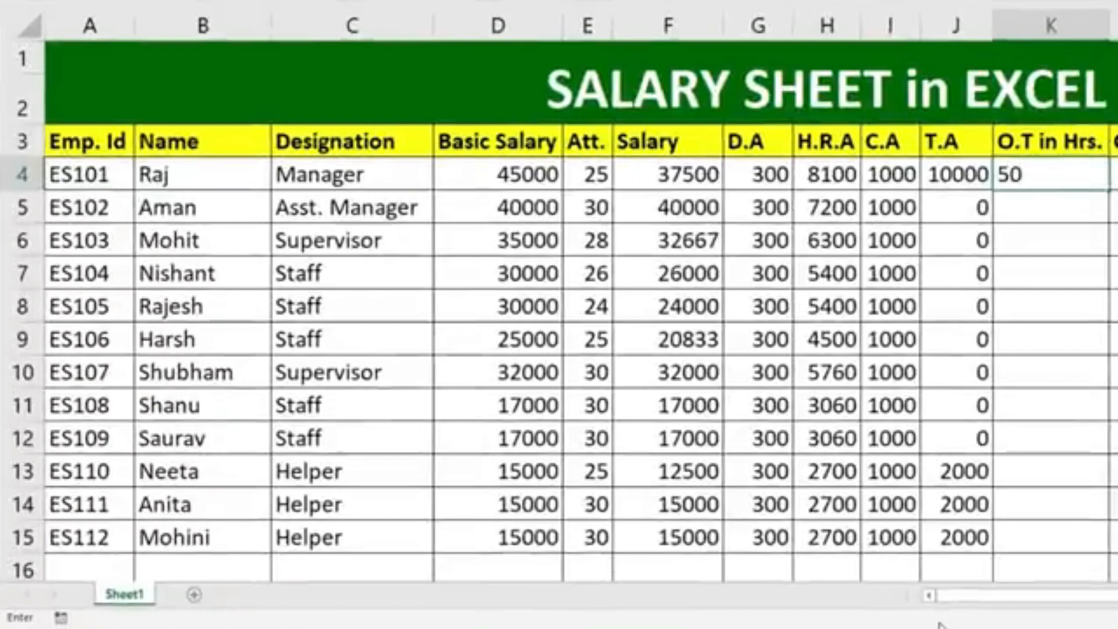
key(Return)
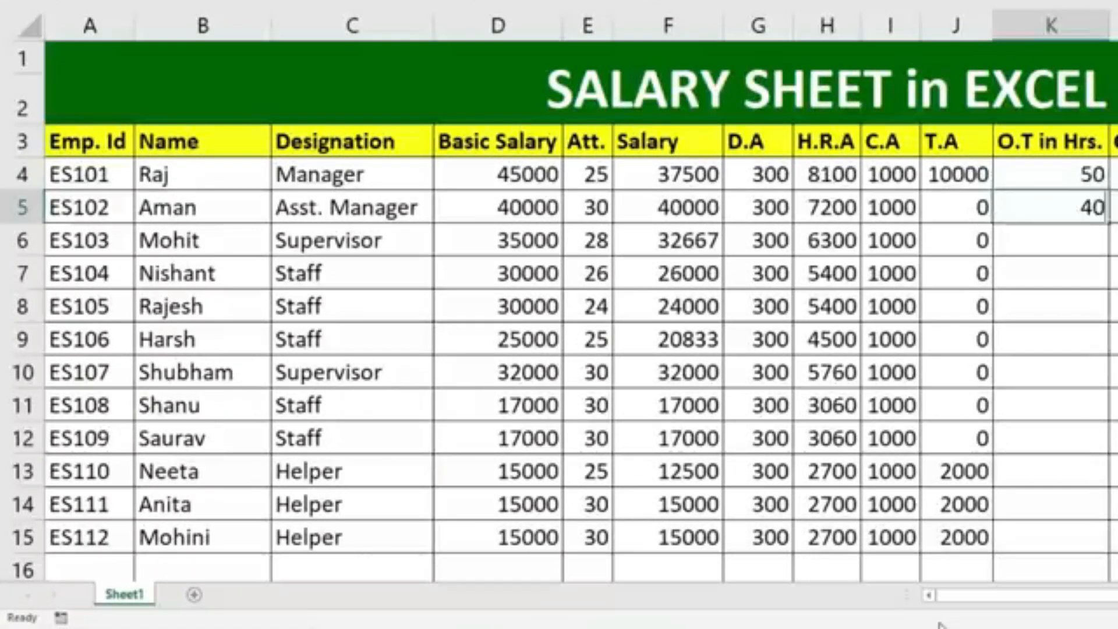
text(50)
key(Return)
text(60)
key(Return)
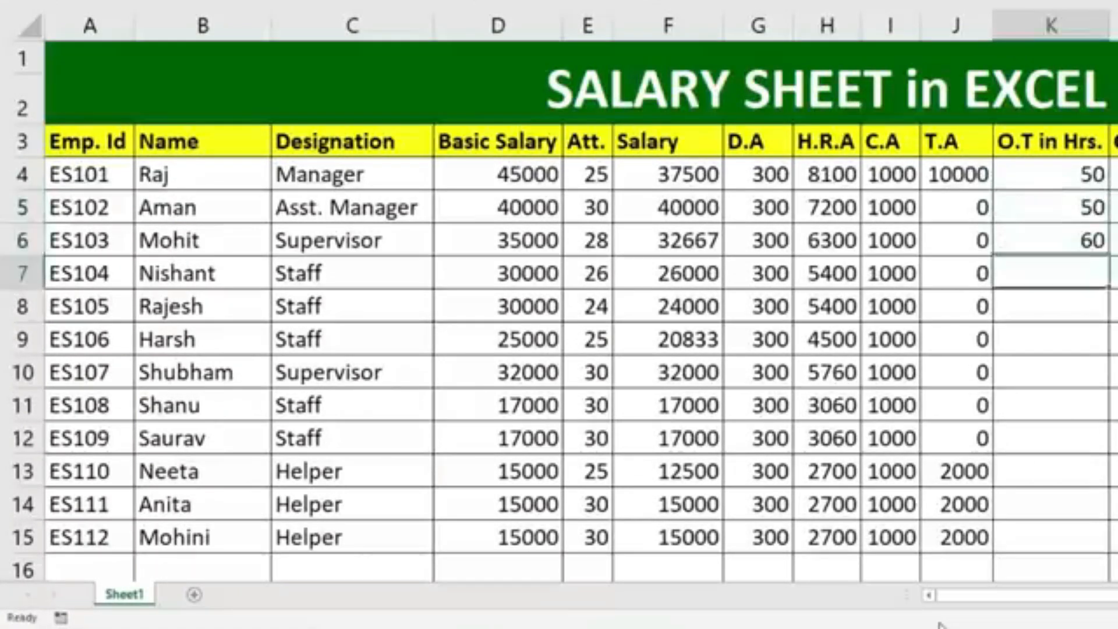
key(Up)
drag(1109, 255, 1096, 417)
Enter 40 overtime hours in K12 and fill the value down through K15.
click(1091, 436)
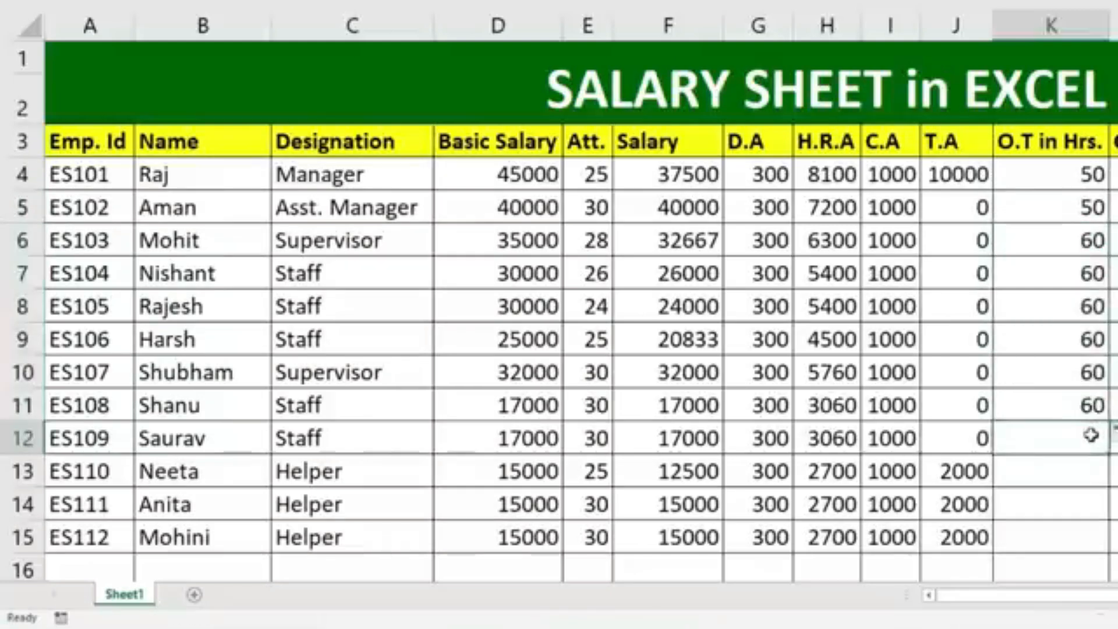
text(40)
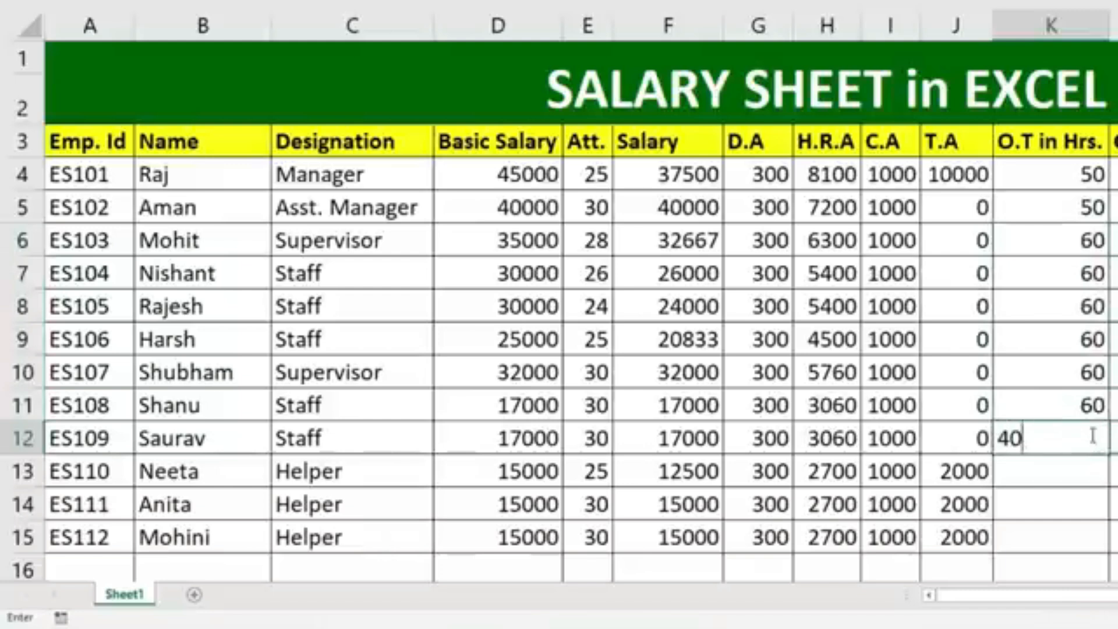
key(Return)
click(1047, 448)
drag(1108, 454, 1098, 543)
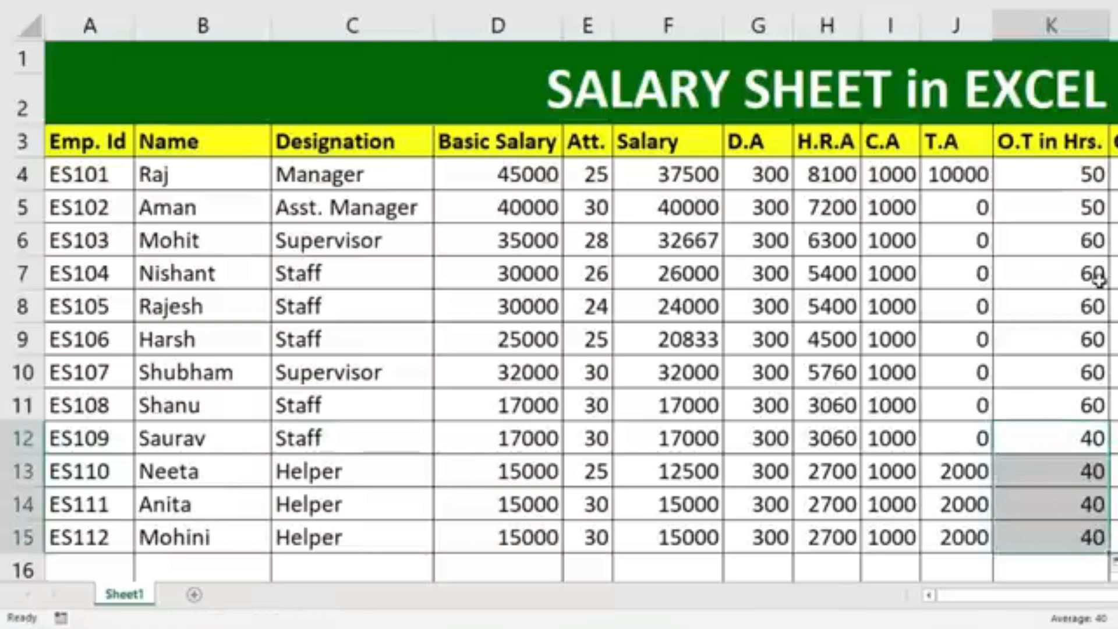
Calculate the O.T Salary in L4 with the formula =D4/30/8*K4.
click(1114, 176)
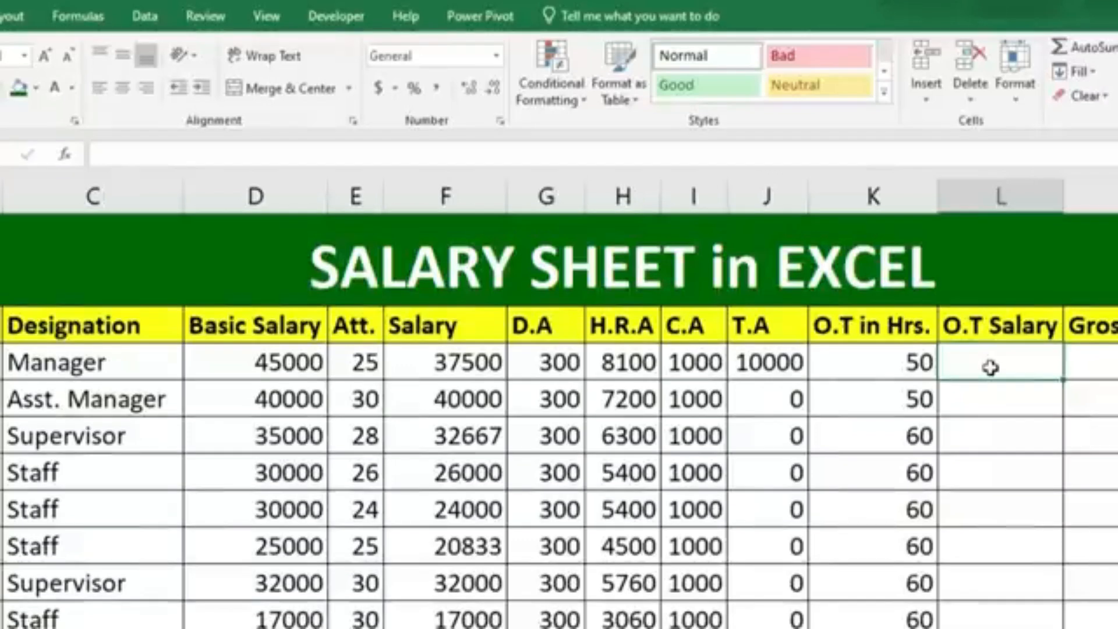
text(=)
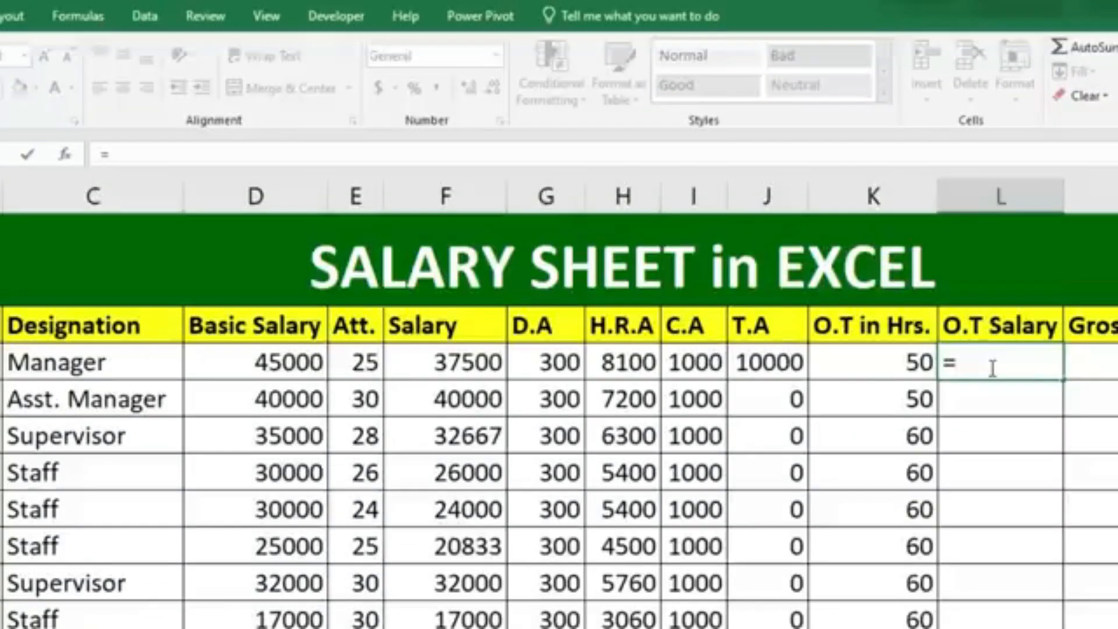
click(252, 376)
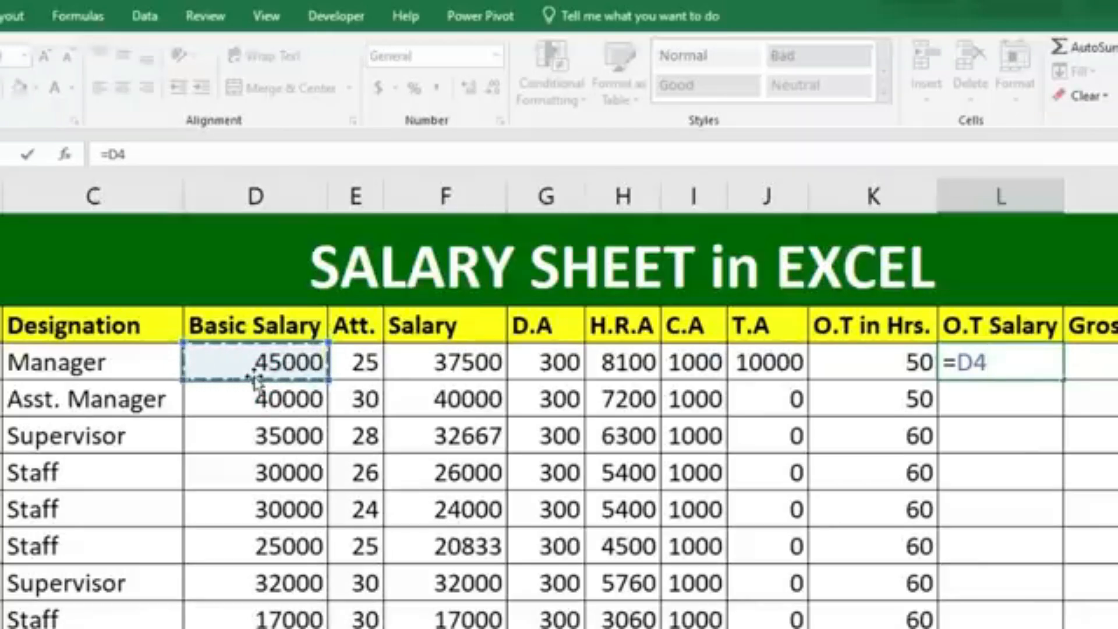
text(/30)
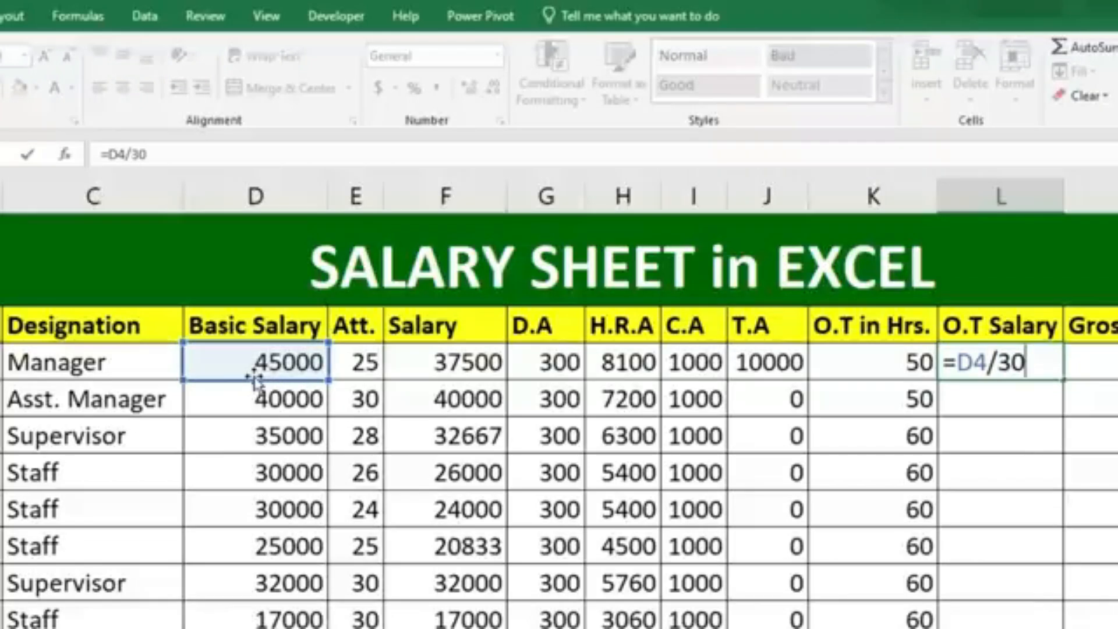
text(/8)
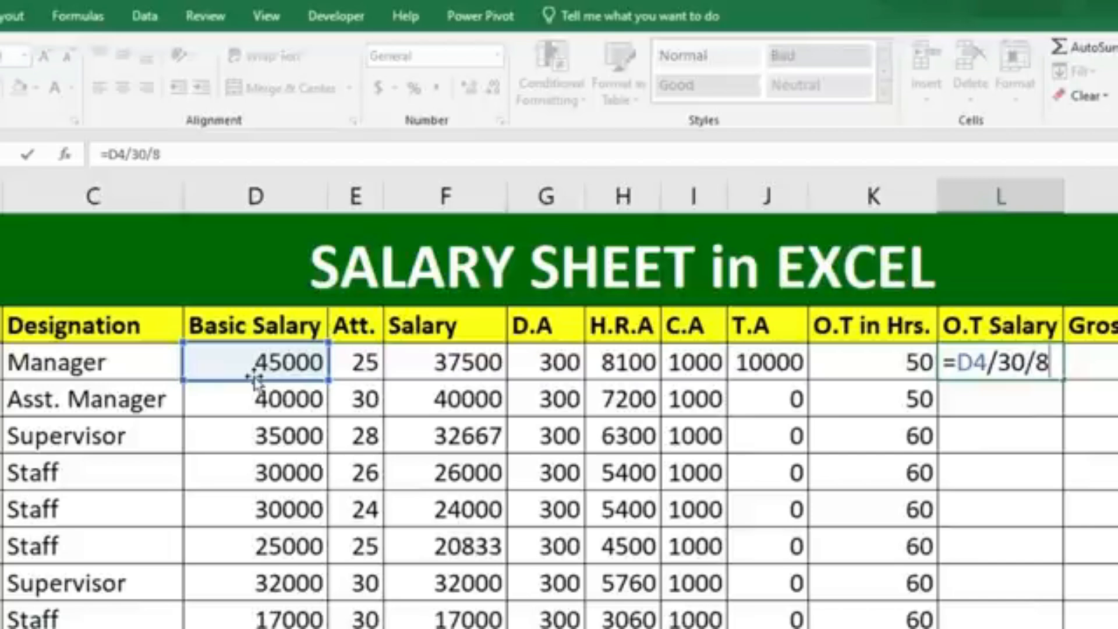
text(*)
click(824, 352)
key(Return)
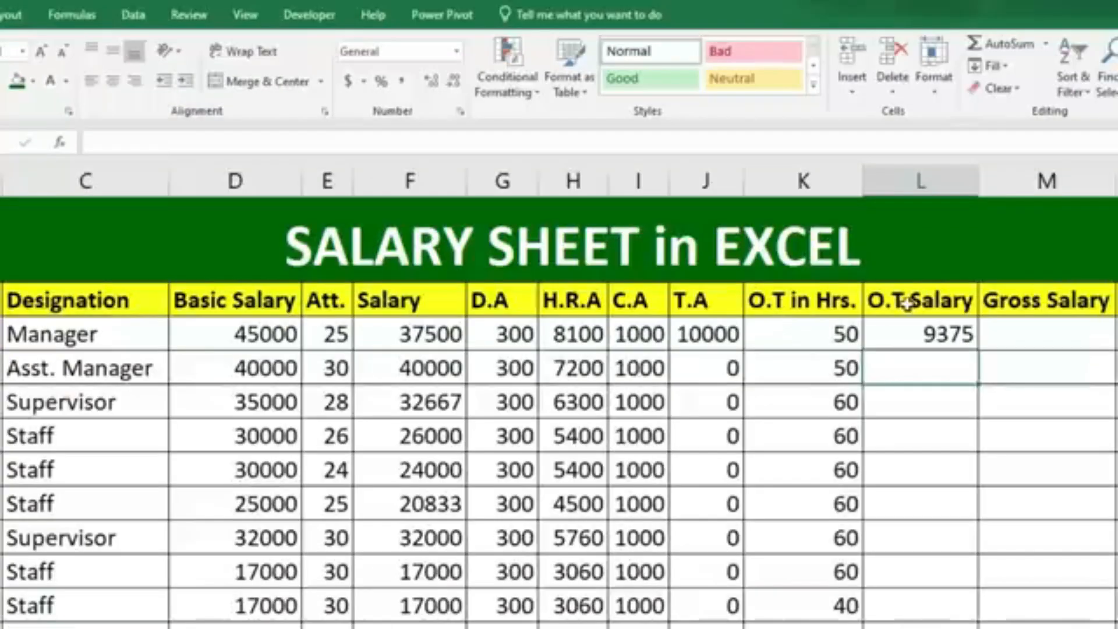
Try a double overtime rate in L4 with =(D4/30/8*K4)*2 and undo the change.
click(1014, 375)
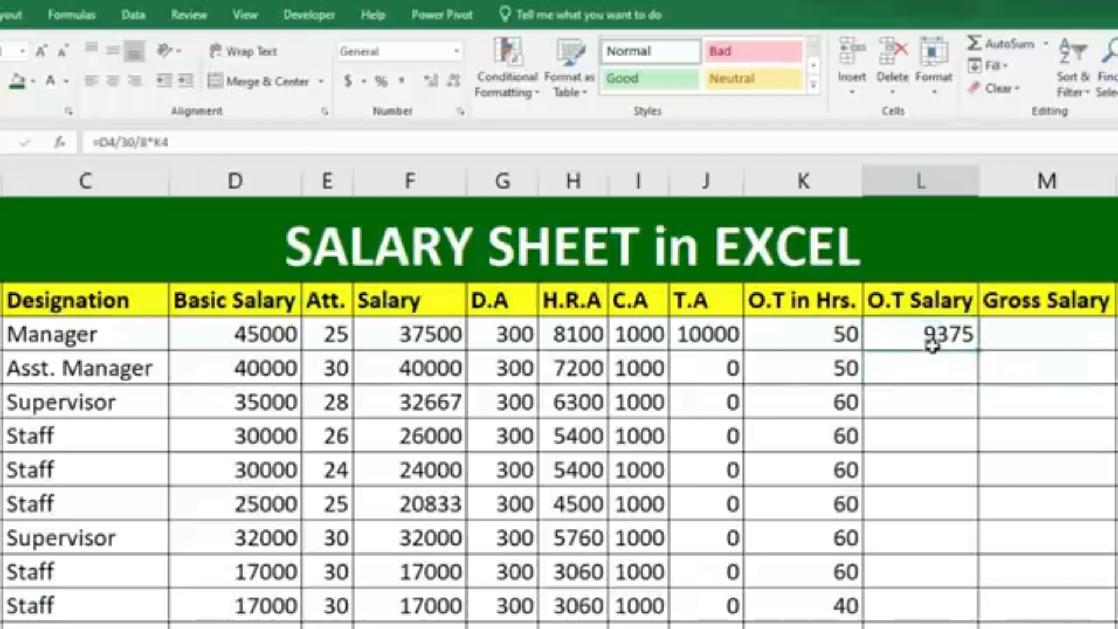
double_click(933, 346)
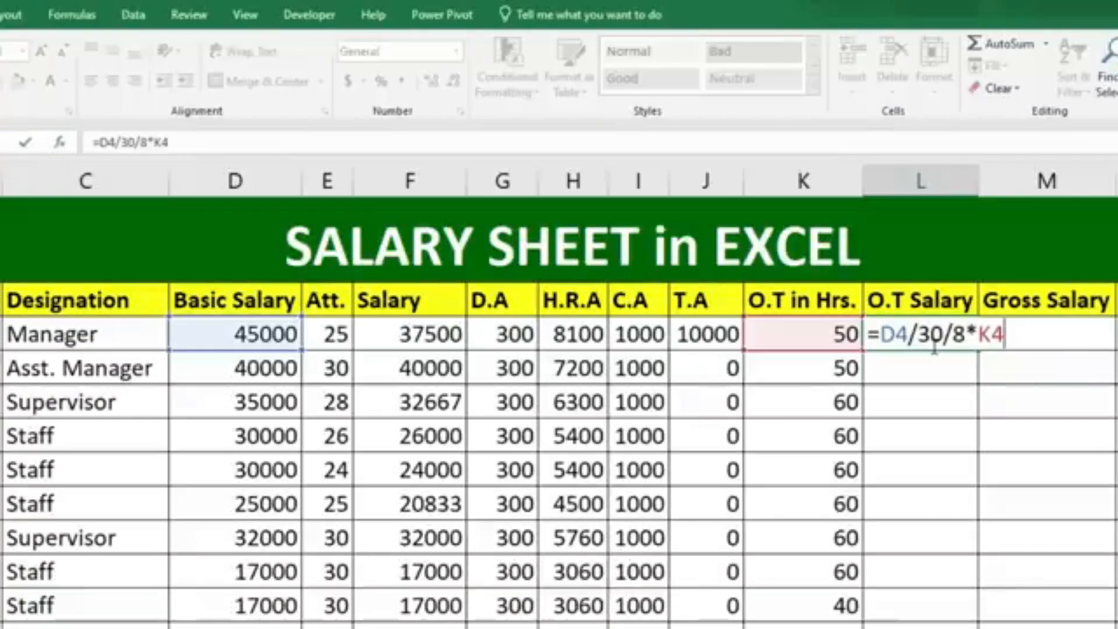
text())
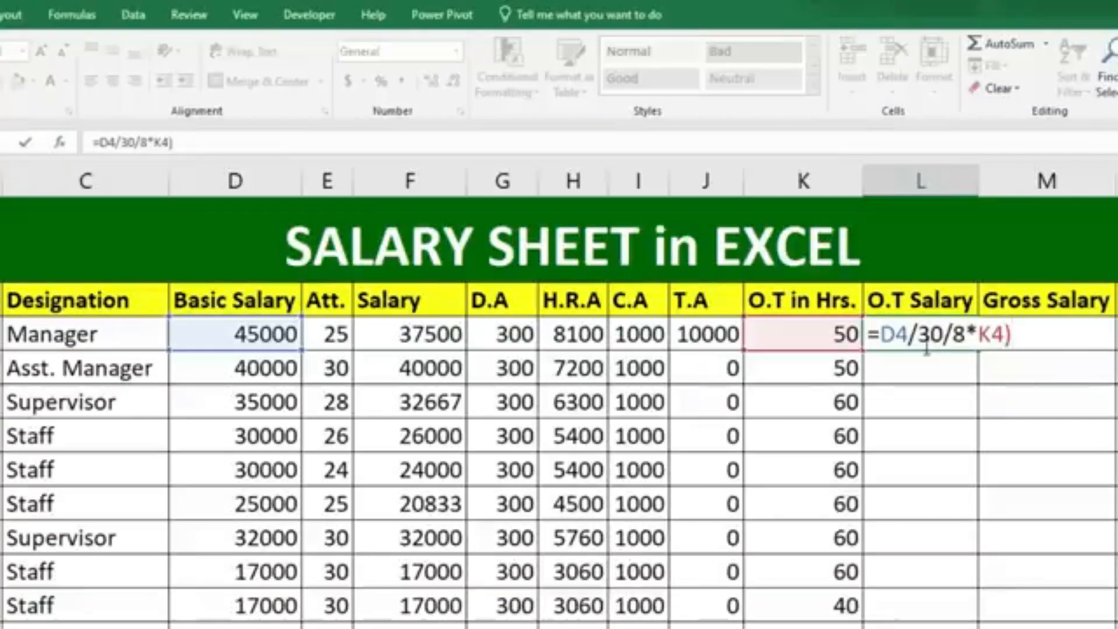
click(878, 335)
text(()
click(1035, 335)
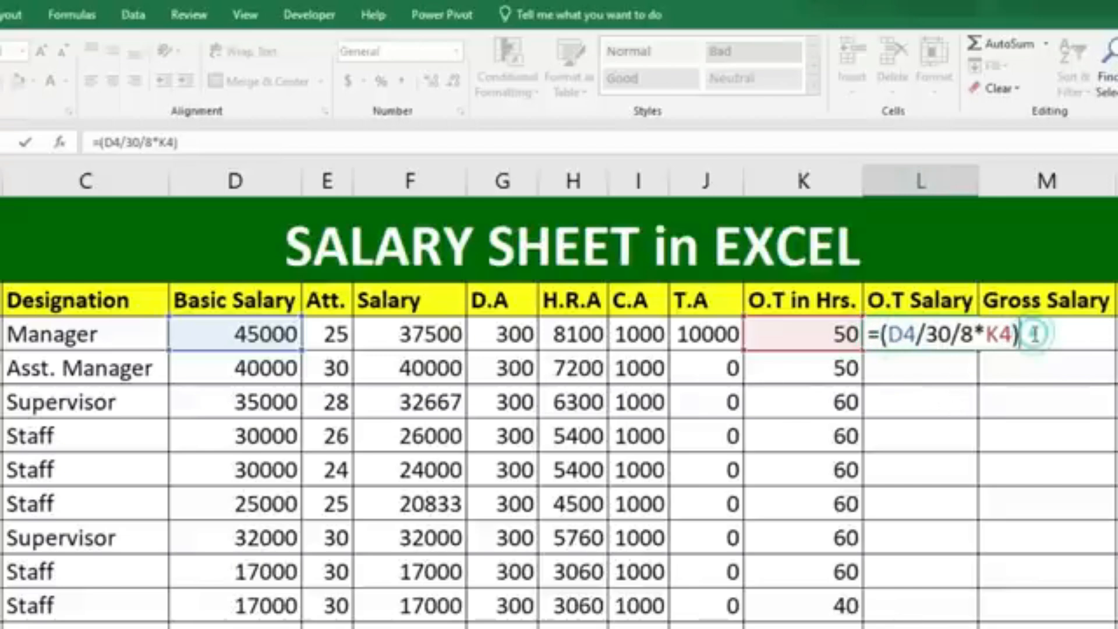
text(*2)
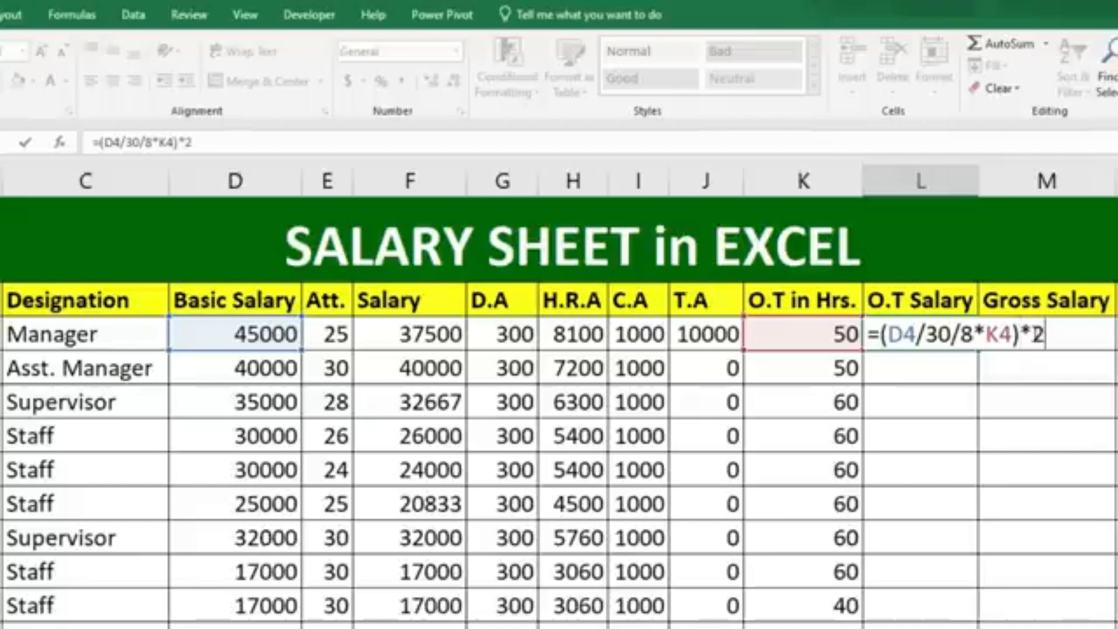
key(Return)
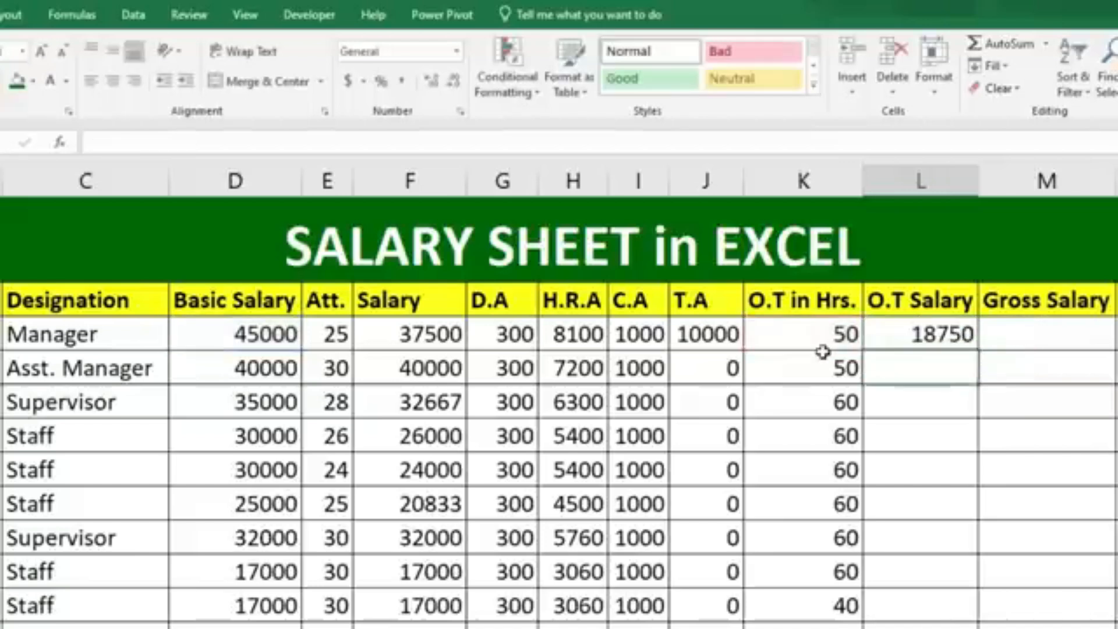
key(ctrl+z)
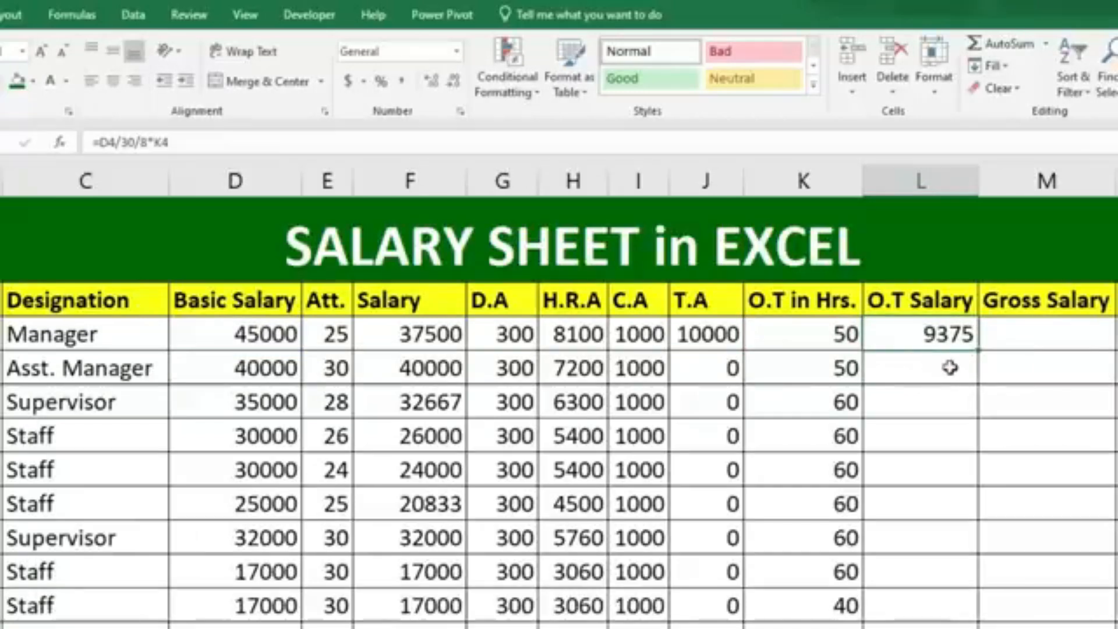
Fill the L4 overtime formula down through all employee rows and display the O.T Salary results without decimal places.
drag(980, 350, 983, 609)
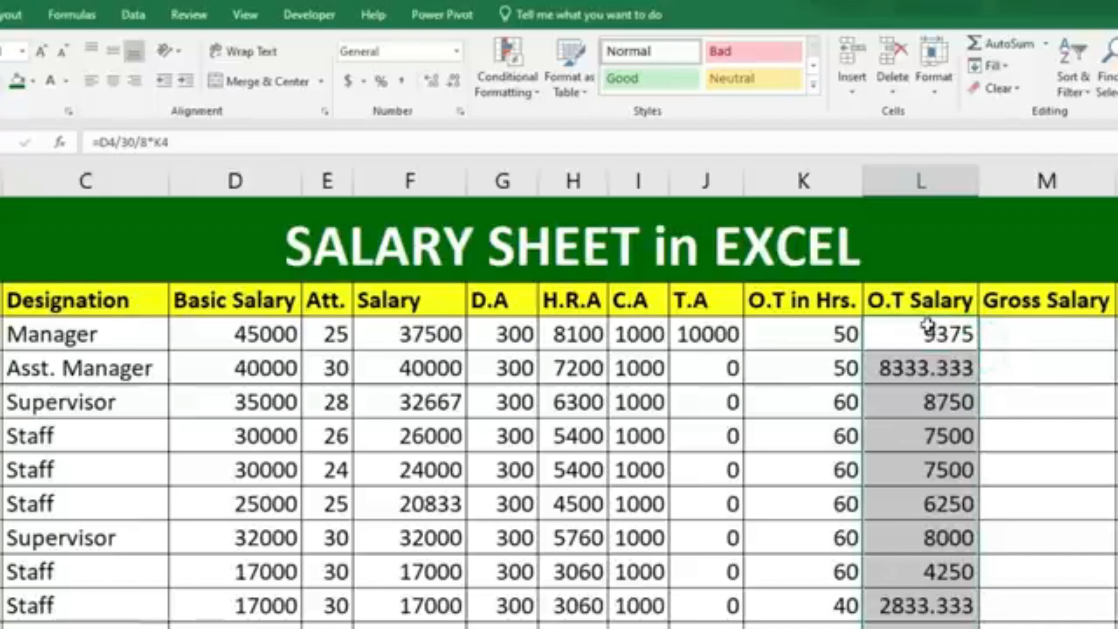
click(453, 82)
click(454, 81)
click(454, 82)
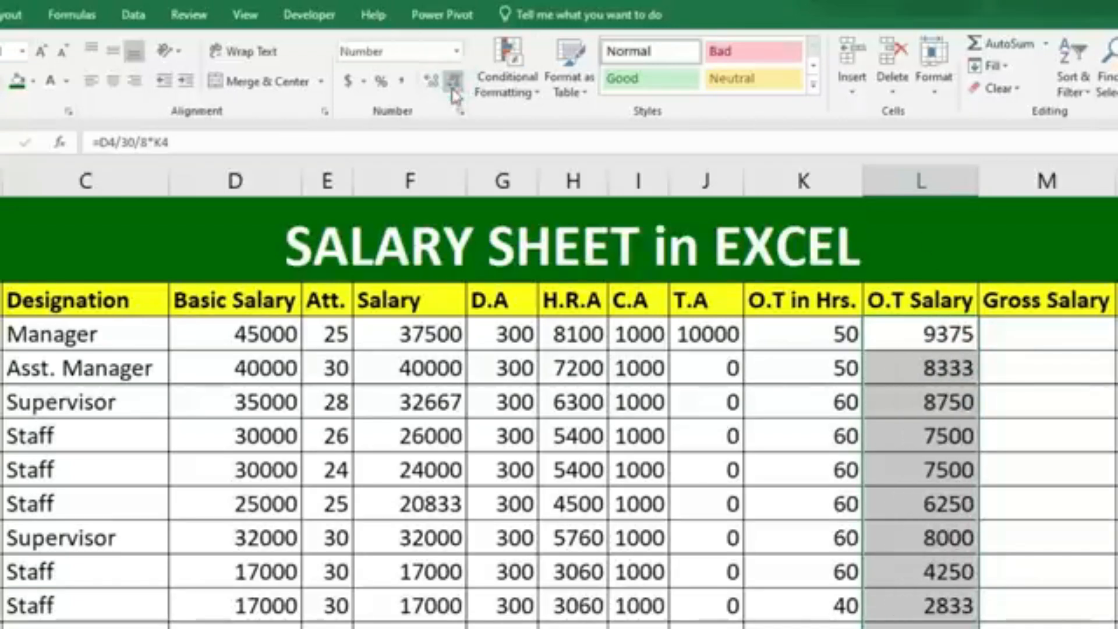
click(903, 328)
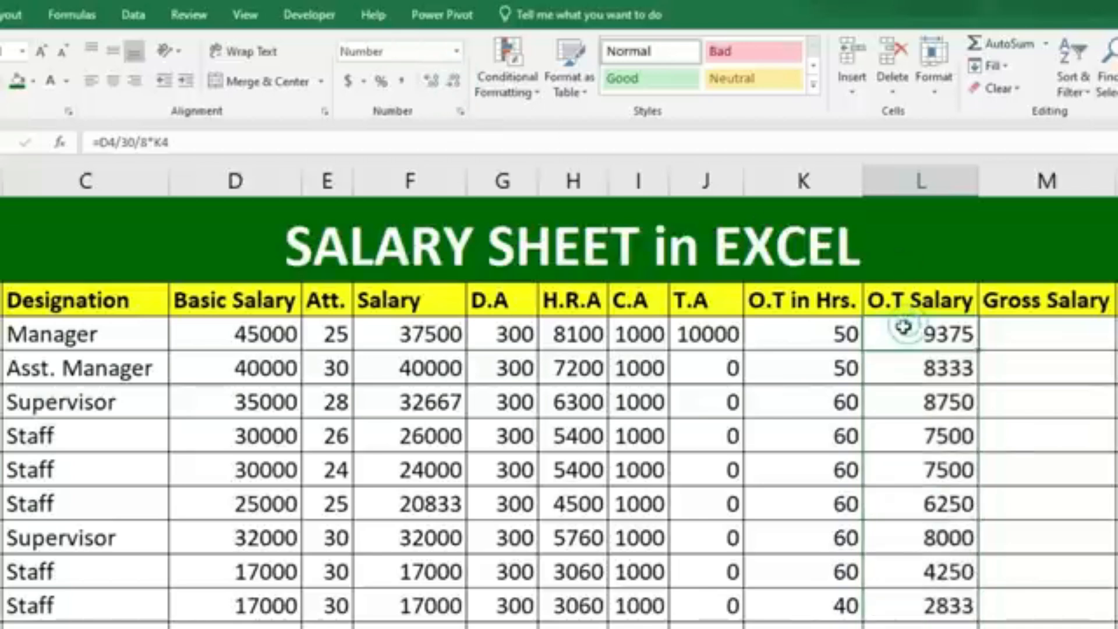
double_click(904, 327)
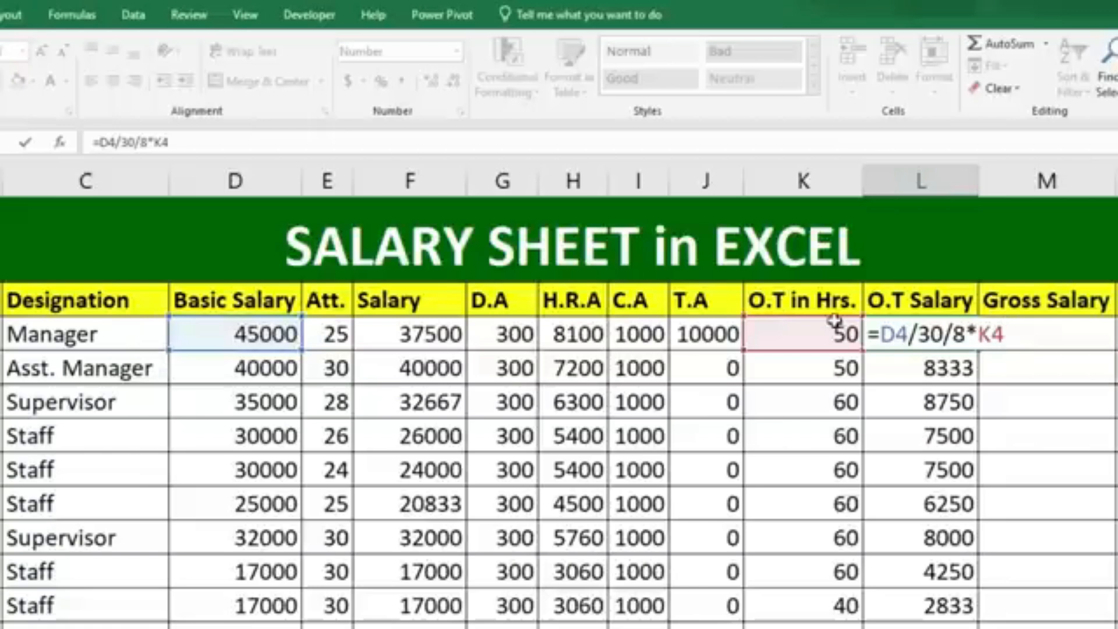
Calculate the Gross Salary in M4 with the formula =F4+G4+H4+I4+J4+L4 and fill it down through all employee rows.
key(Tab)
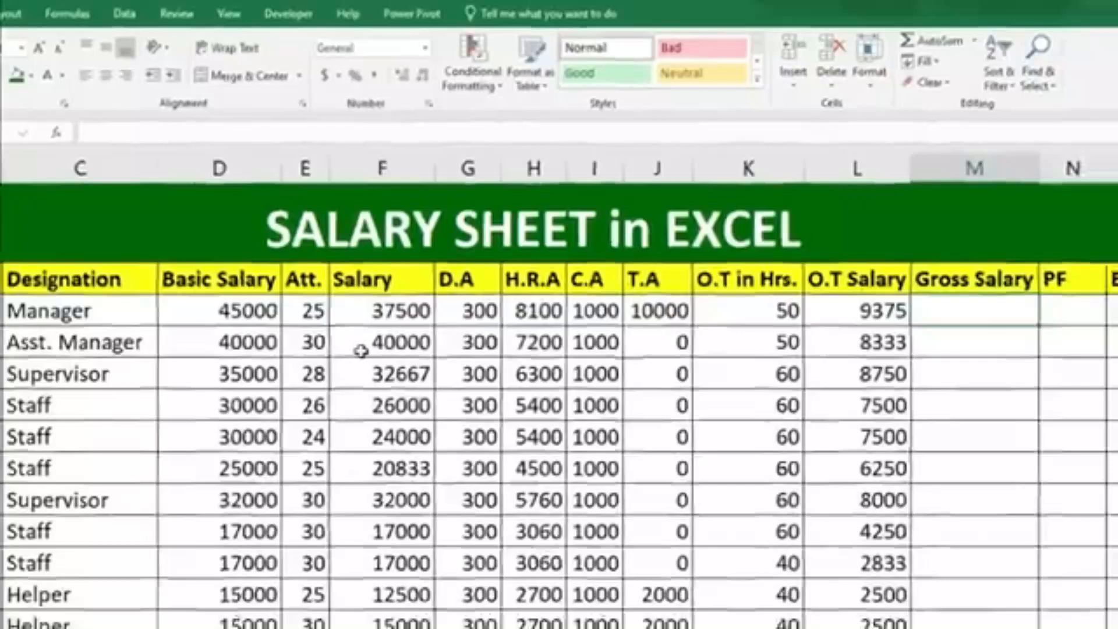
text(=)
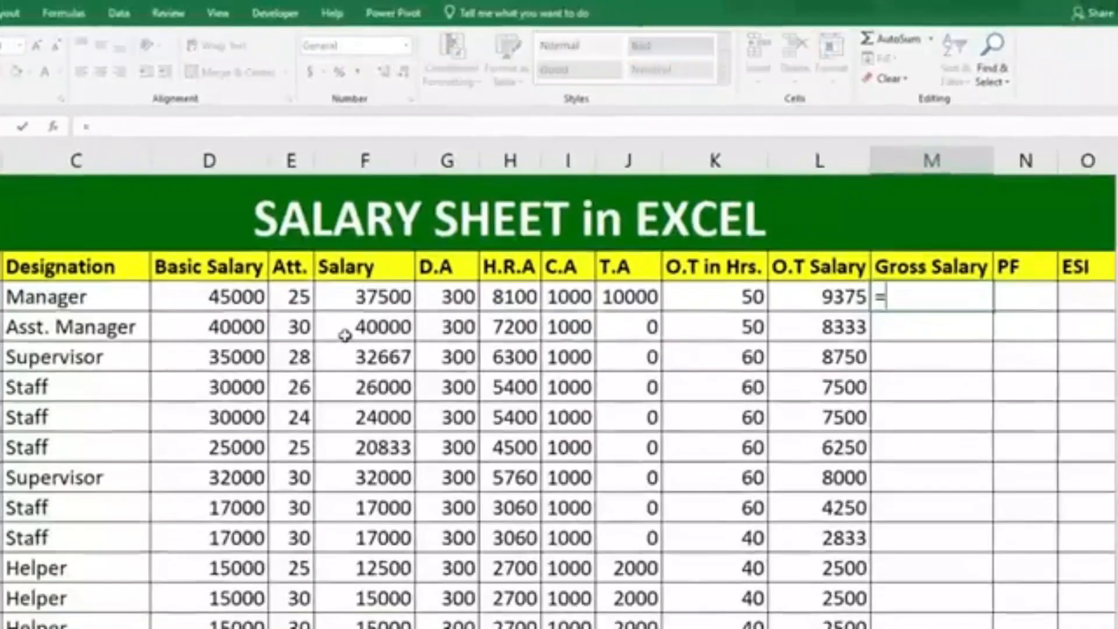
click(362, 298)
text(+)
click(431, 299)
text(+)
click(507, 297)
text(+)
click(568, 297)
text(+)
click(612, 297)
text(+)
click(817, 299)
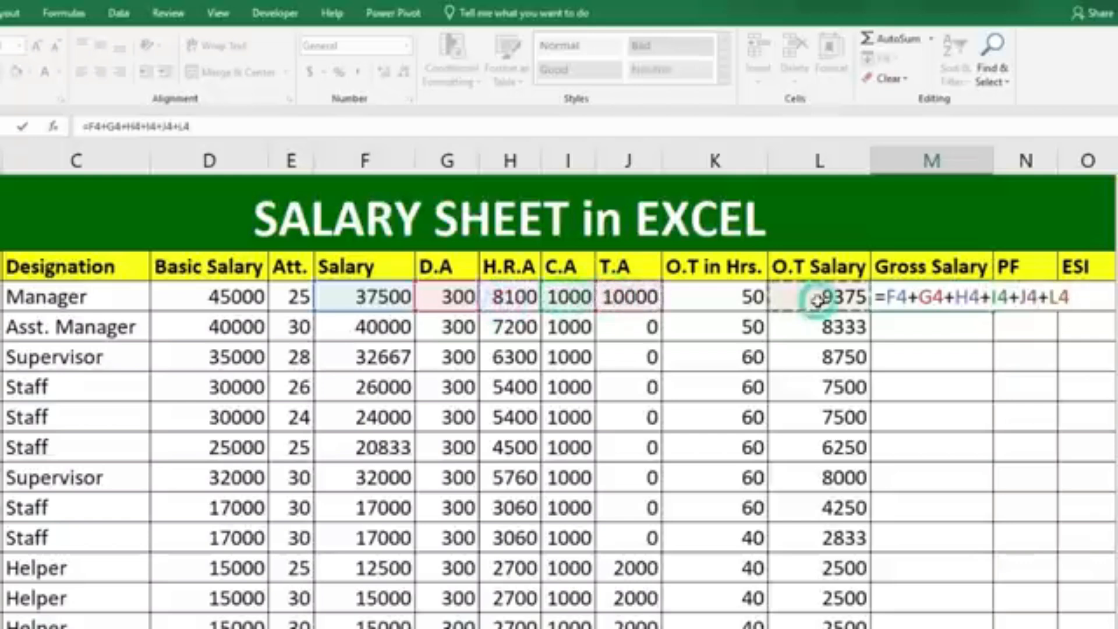
key(Return)
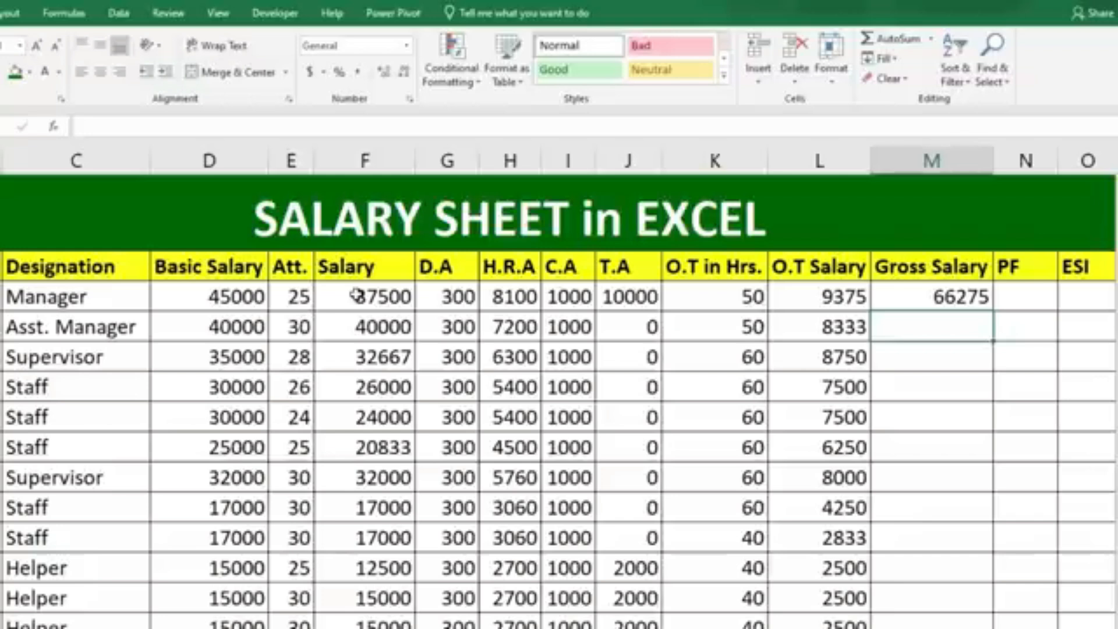
click(920, 297)
drag(994, 312, 996, 624)
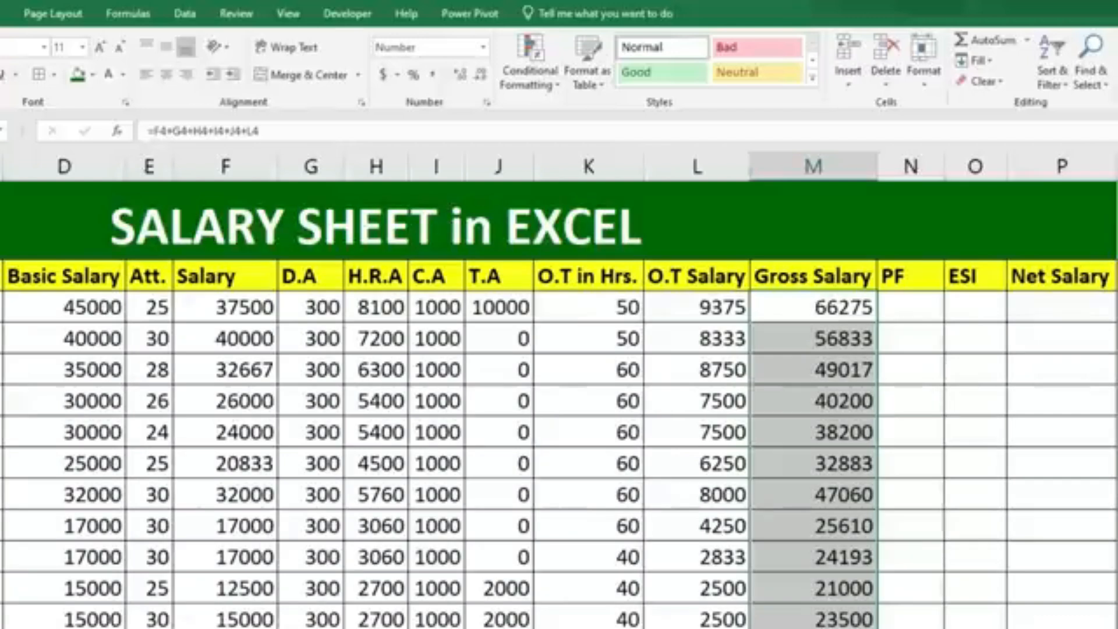
Calculate the PF deduction in N4 with the formula =F4*12% and fill it down through all employee rows.
click(910, 307)
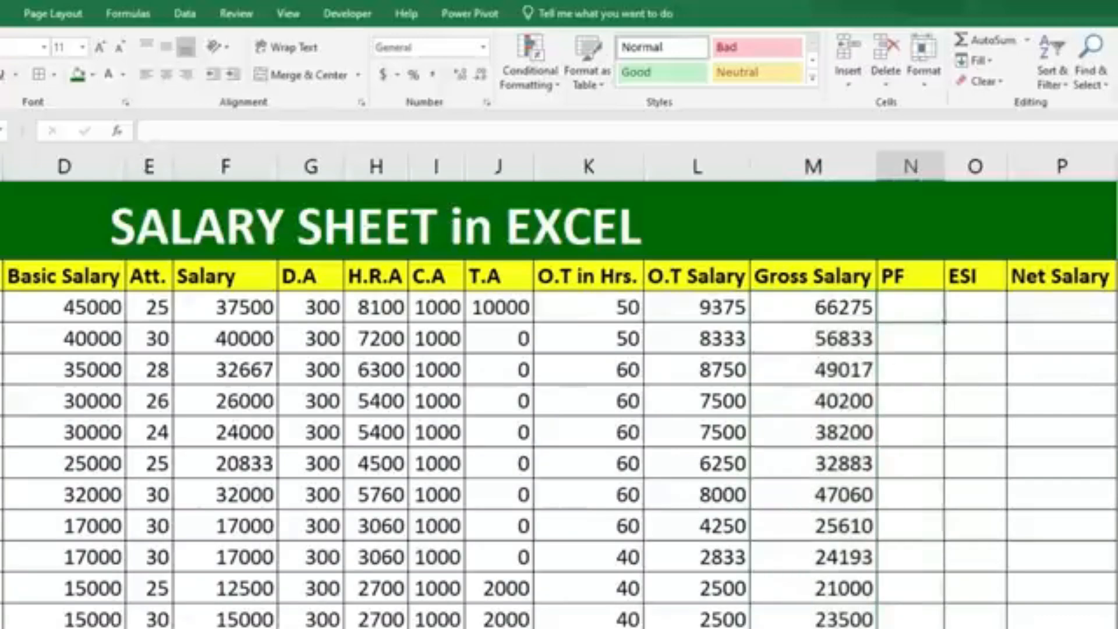
text(=)
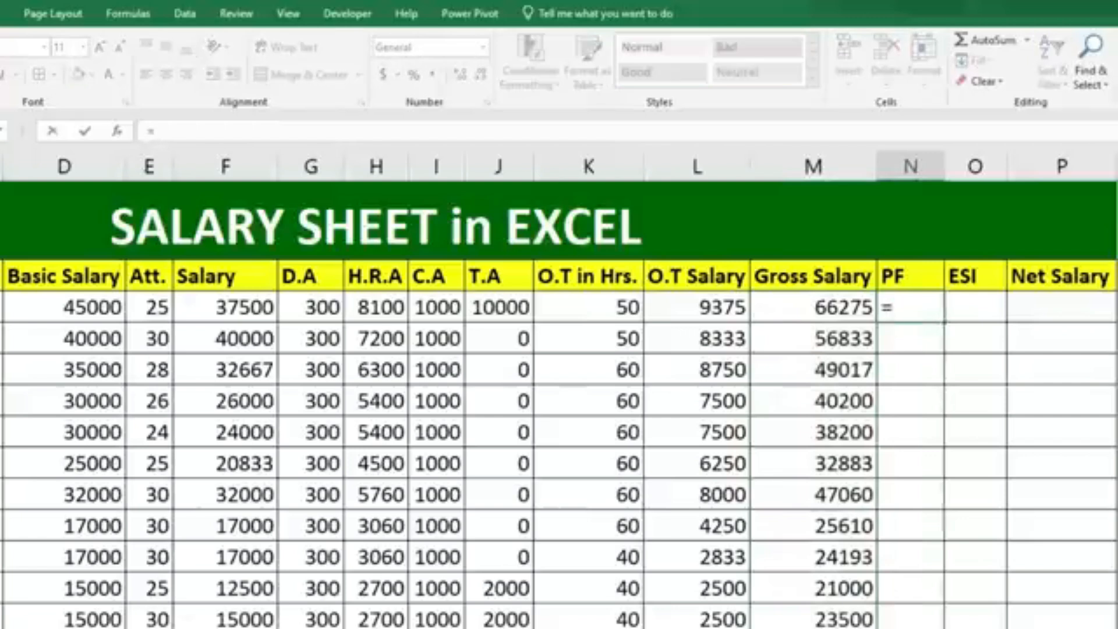
click(233, 308)
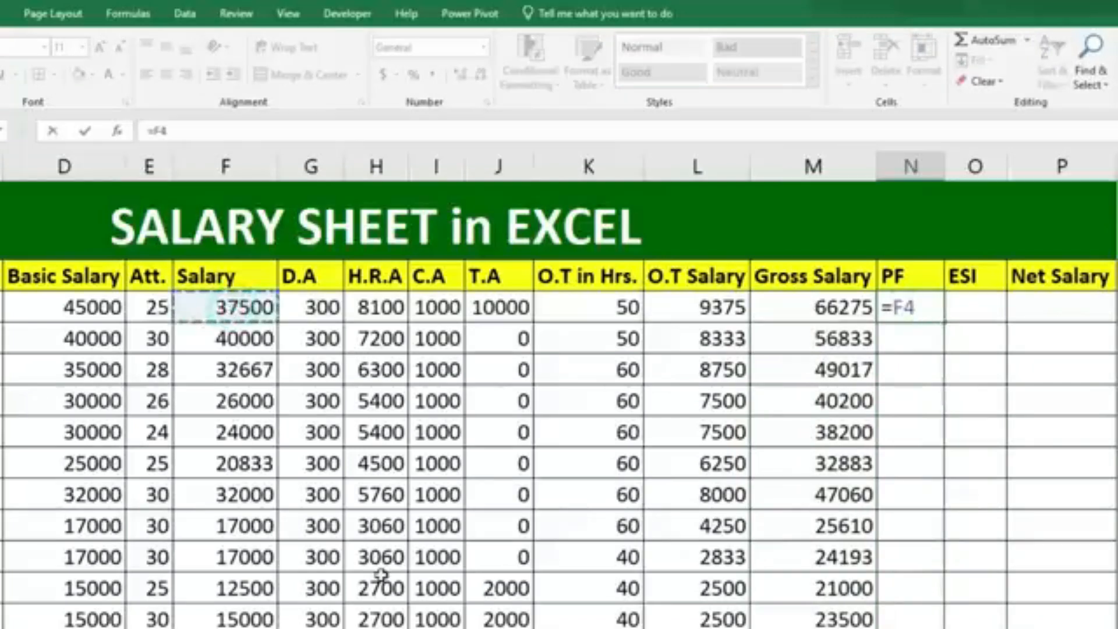
text(*12/100)
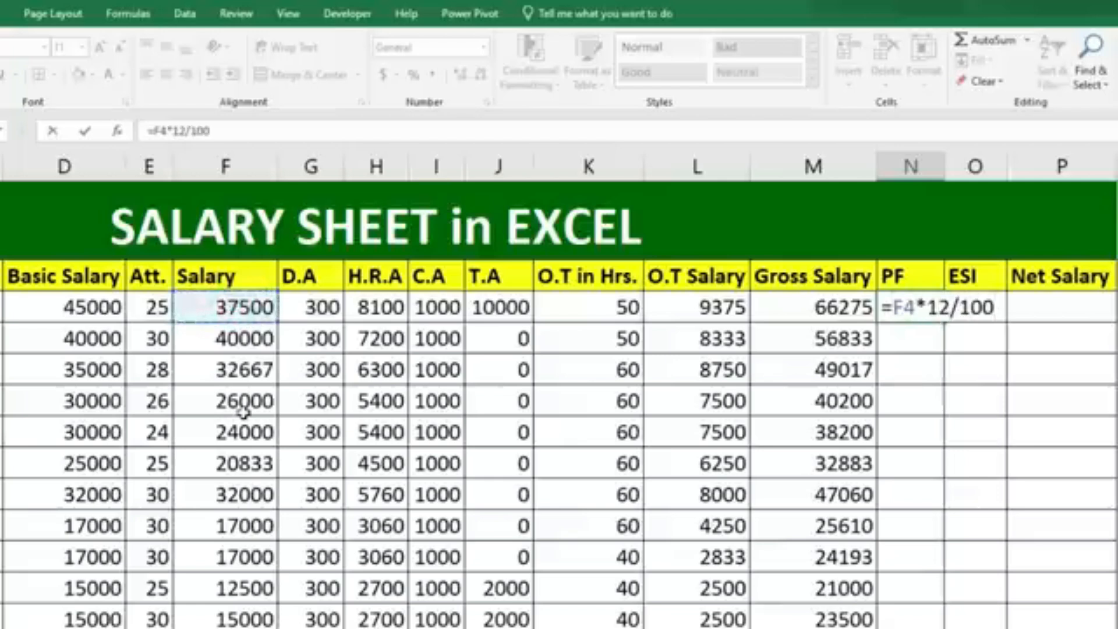
key(BackSpace)
key(BackSpace)
key(BackSpace)
key(BackSpace)
text(%)
key(Return)
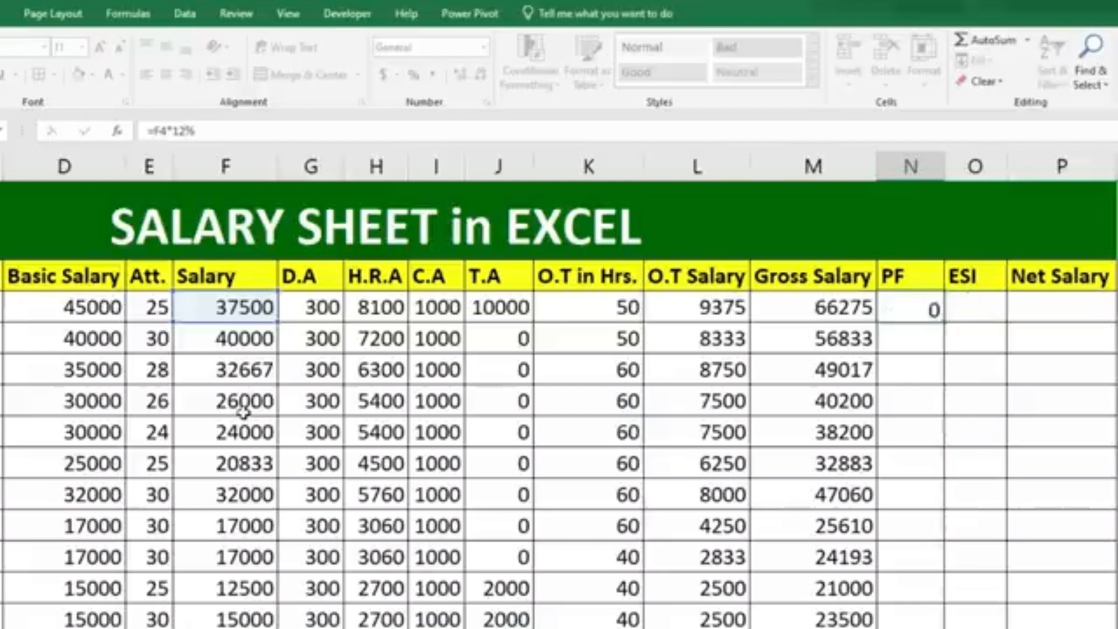
click(902, 307)
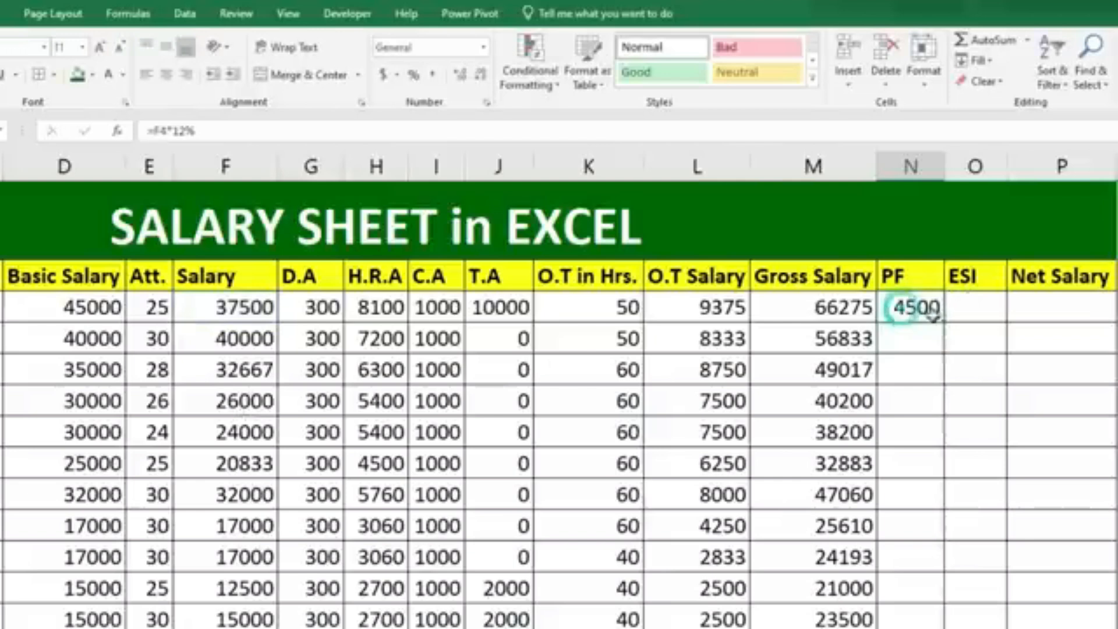
drag(943, 323, 927, 626)
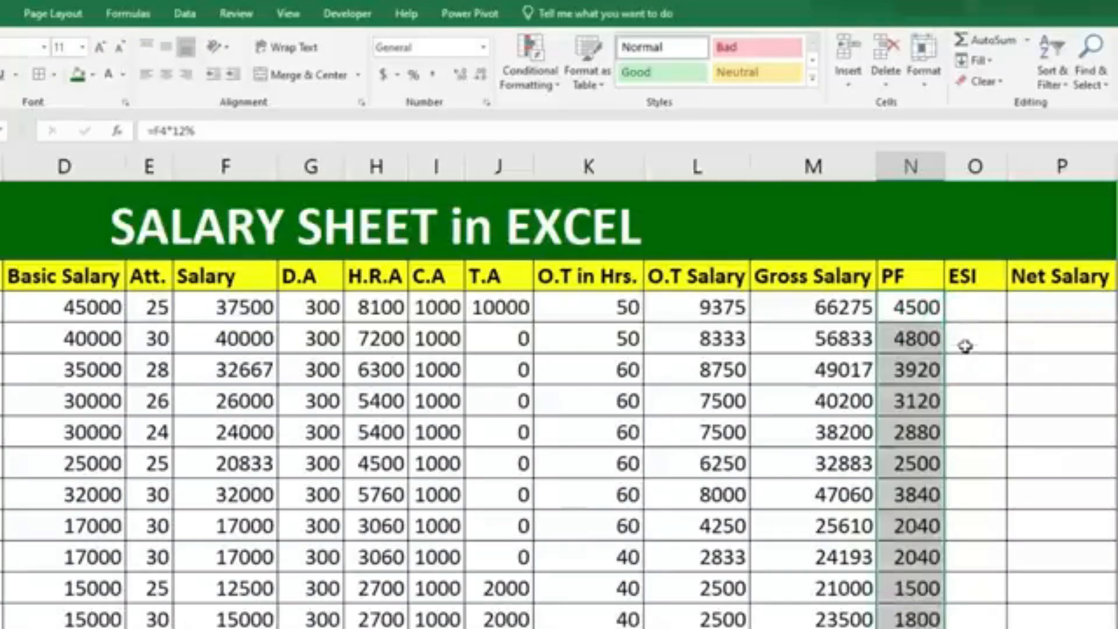
click(966, 308)
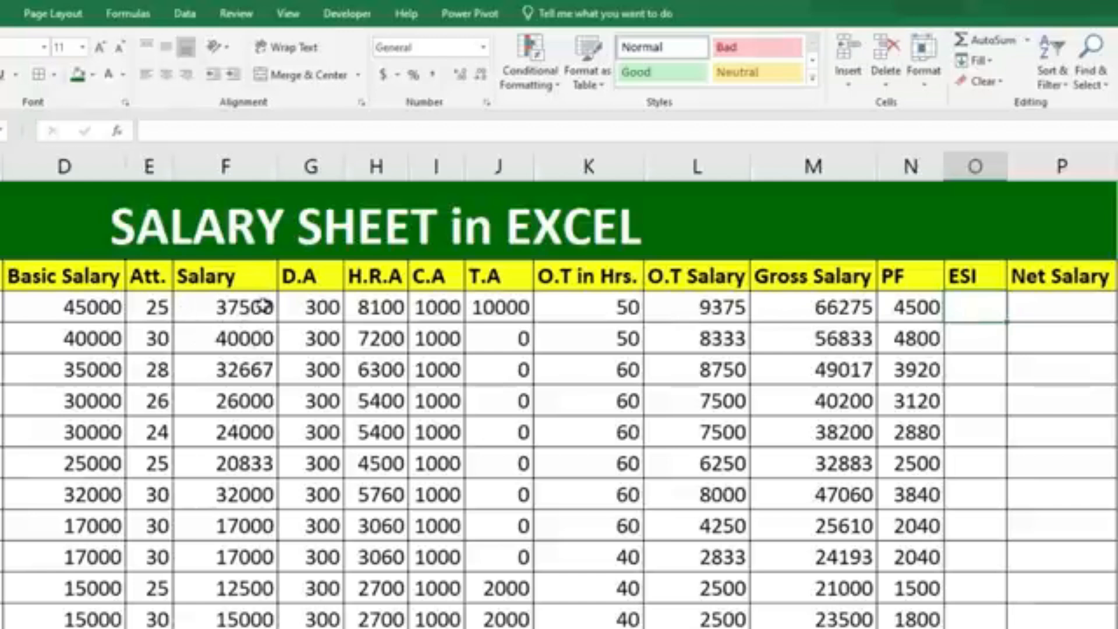
click(86, 309)
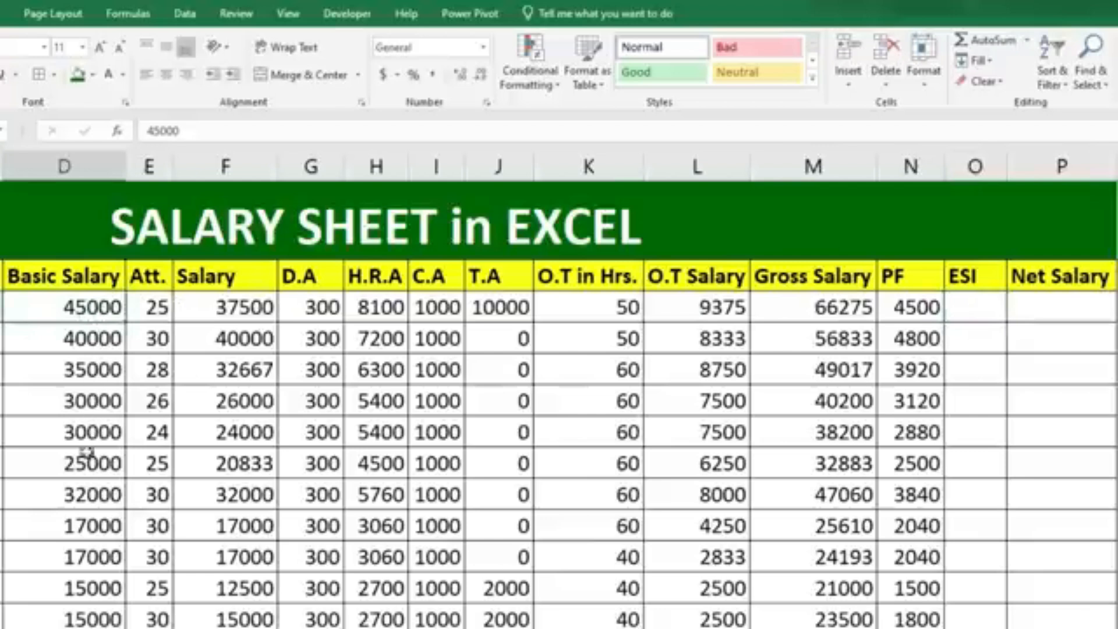
drag(80, 304, 73, 623)
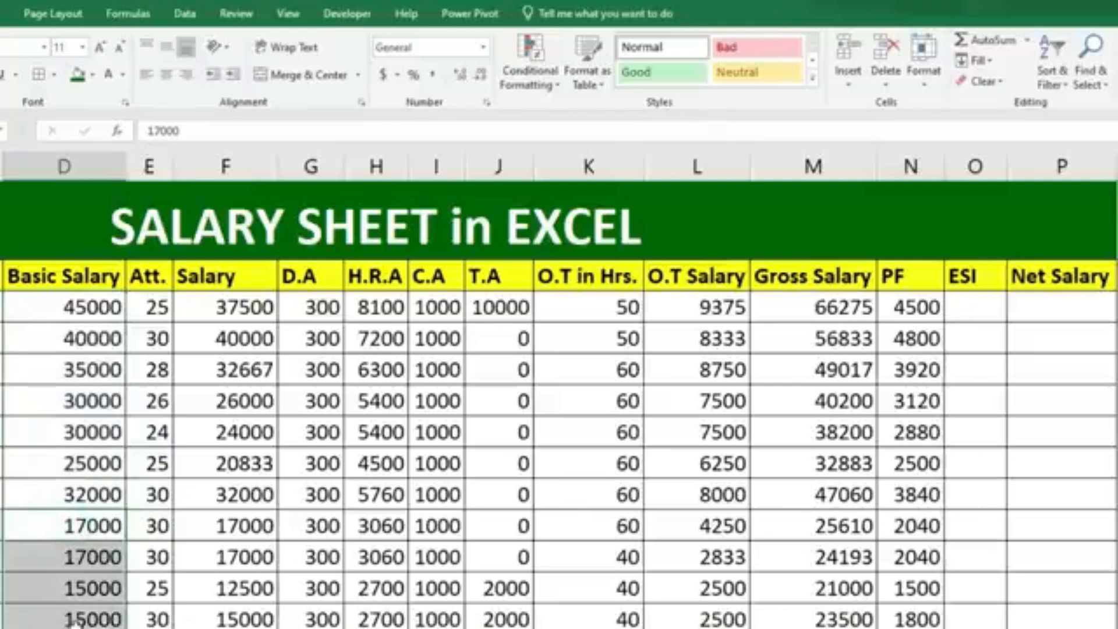
Begin an IF formula for the ESI deduction in O4 that tests whether the basic salary D4<21000.
click(979, 307)
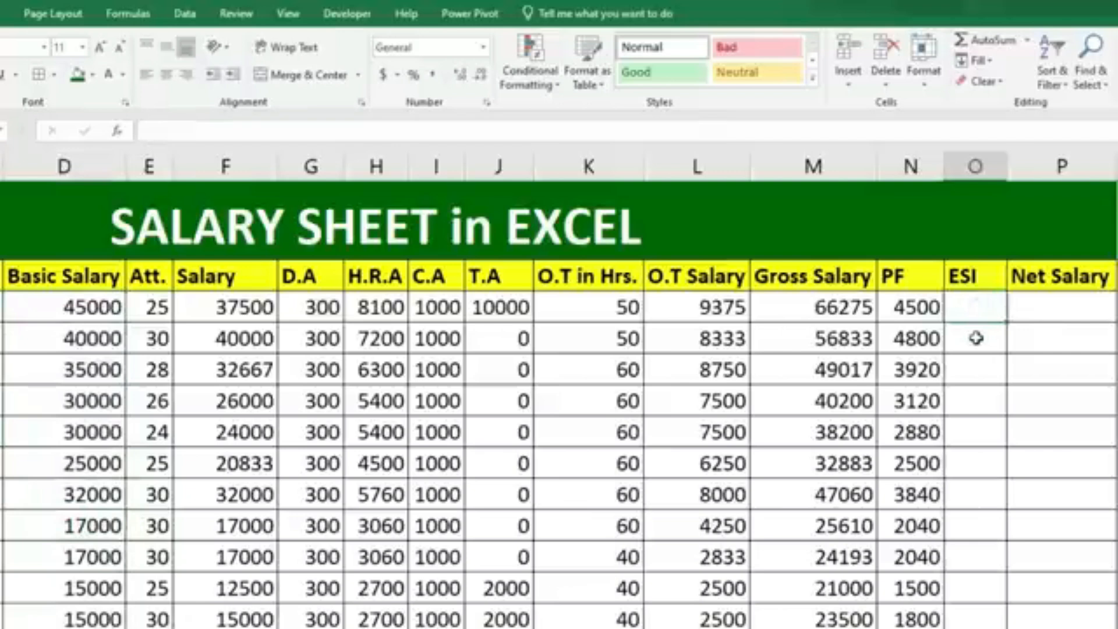
text(=)
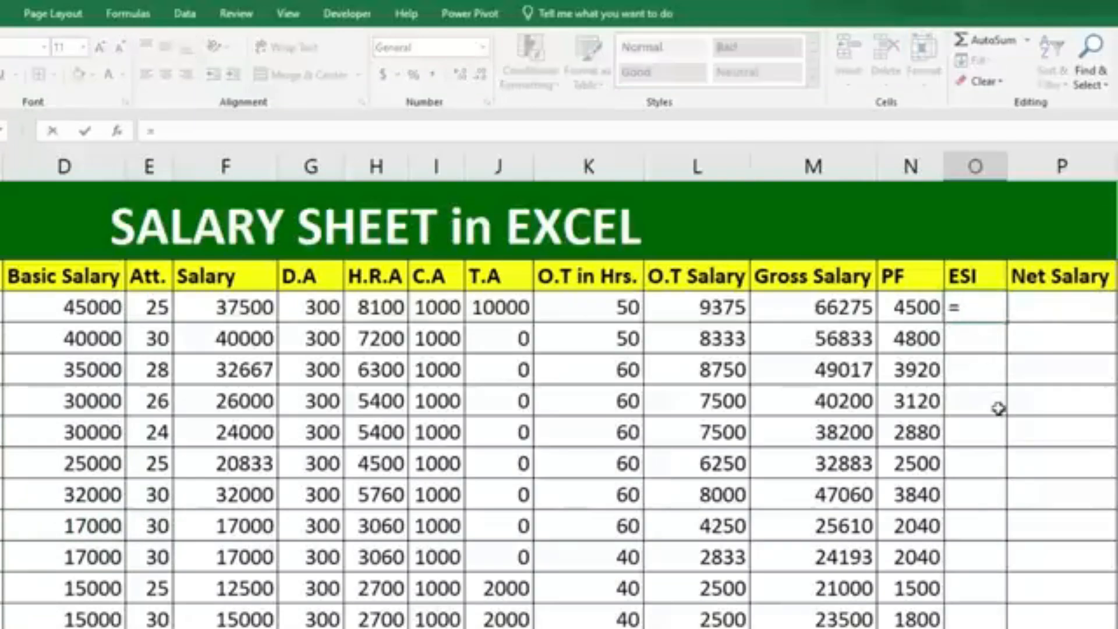
text(if)
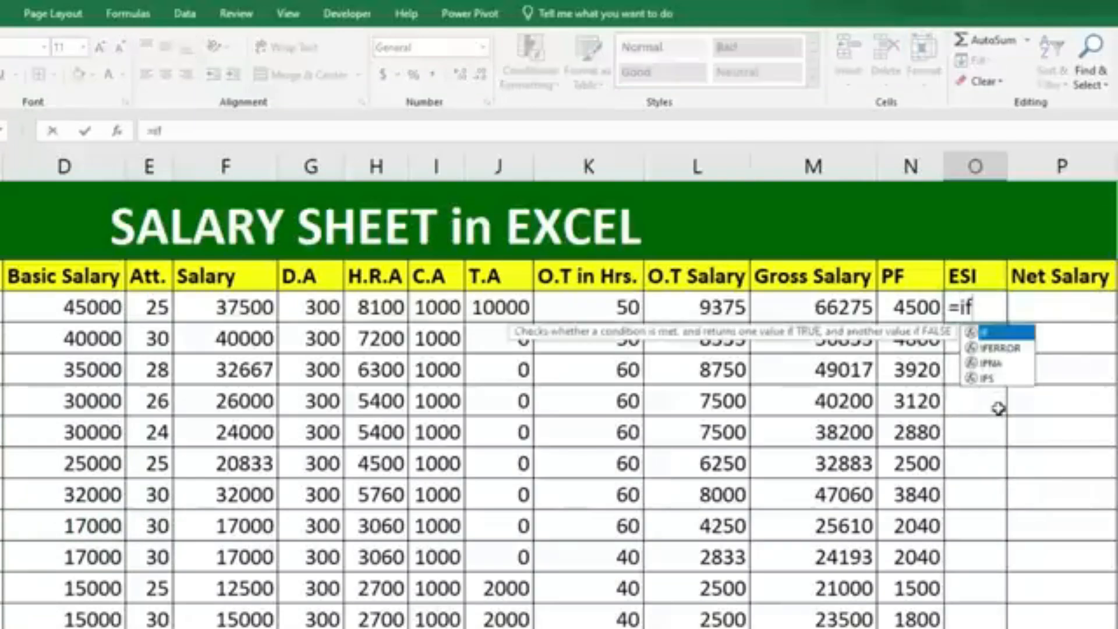
key(Tab)
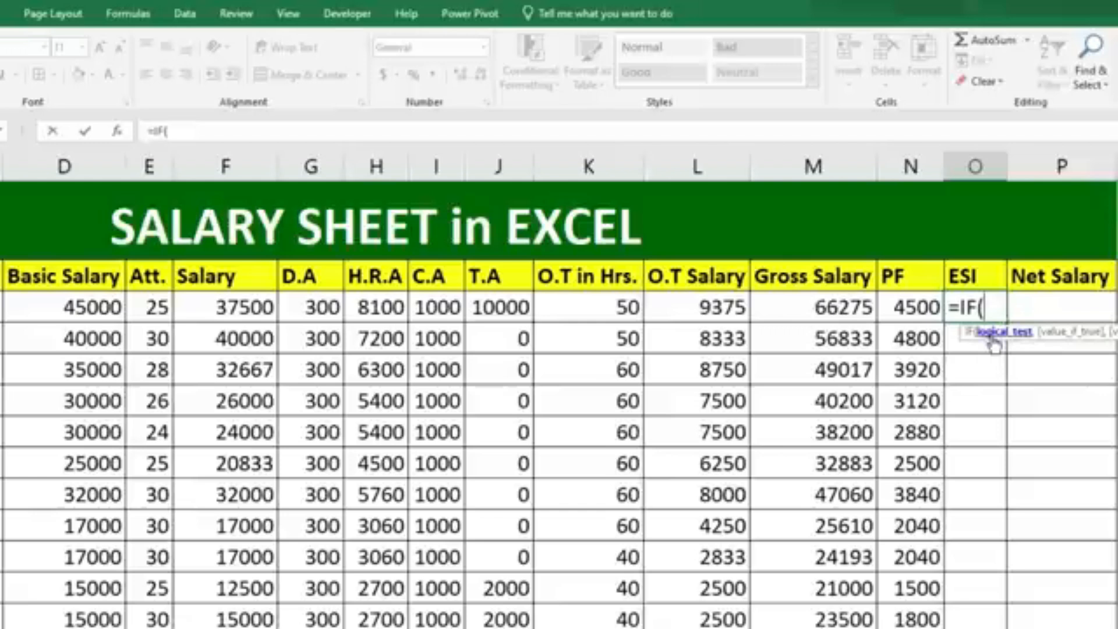
click(113, 311)
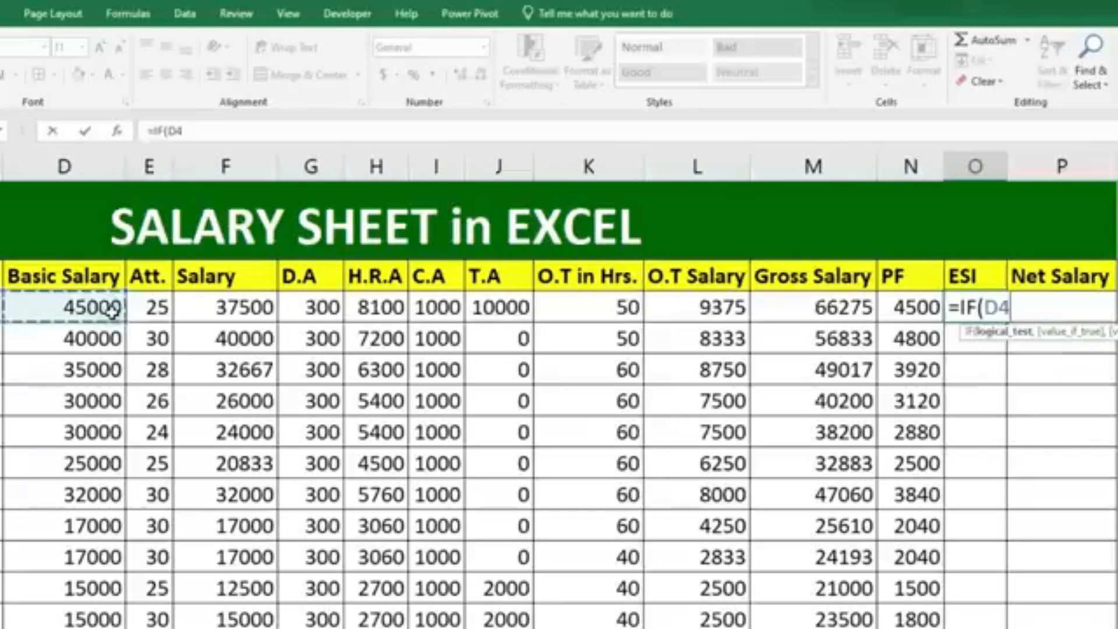
text(<)
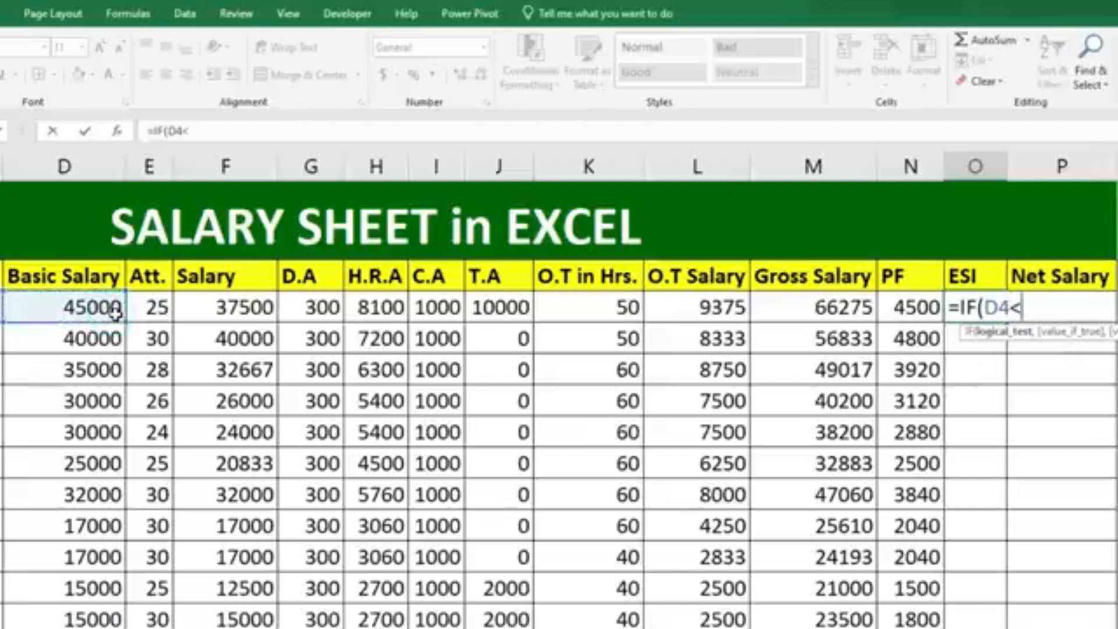
text(21000)
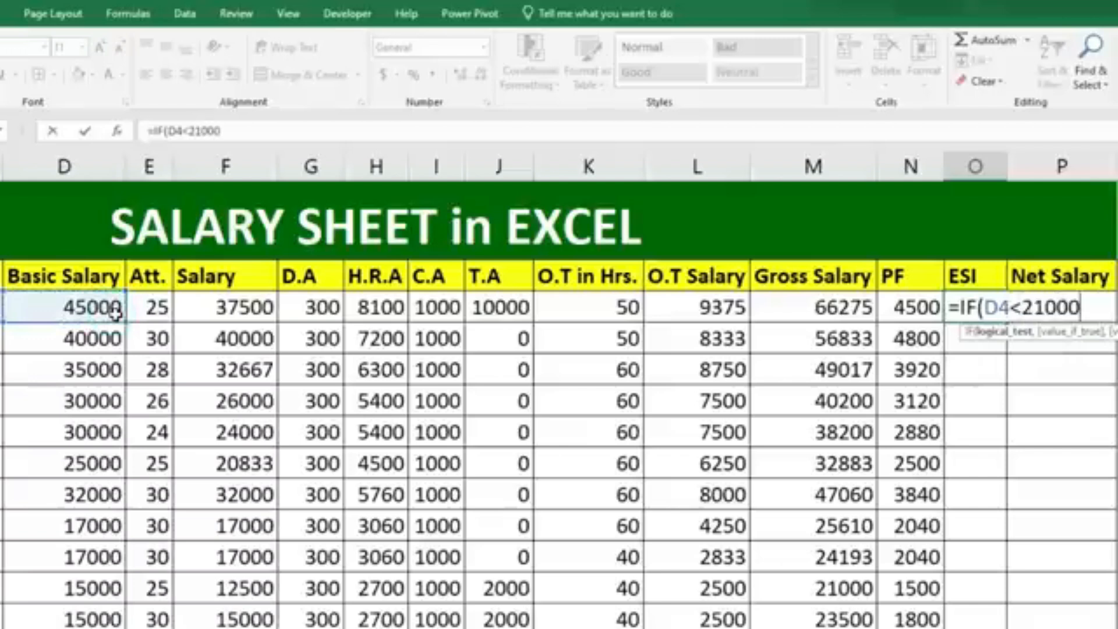
text(,)
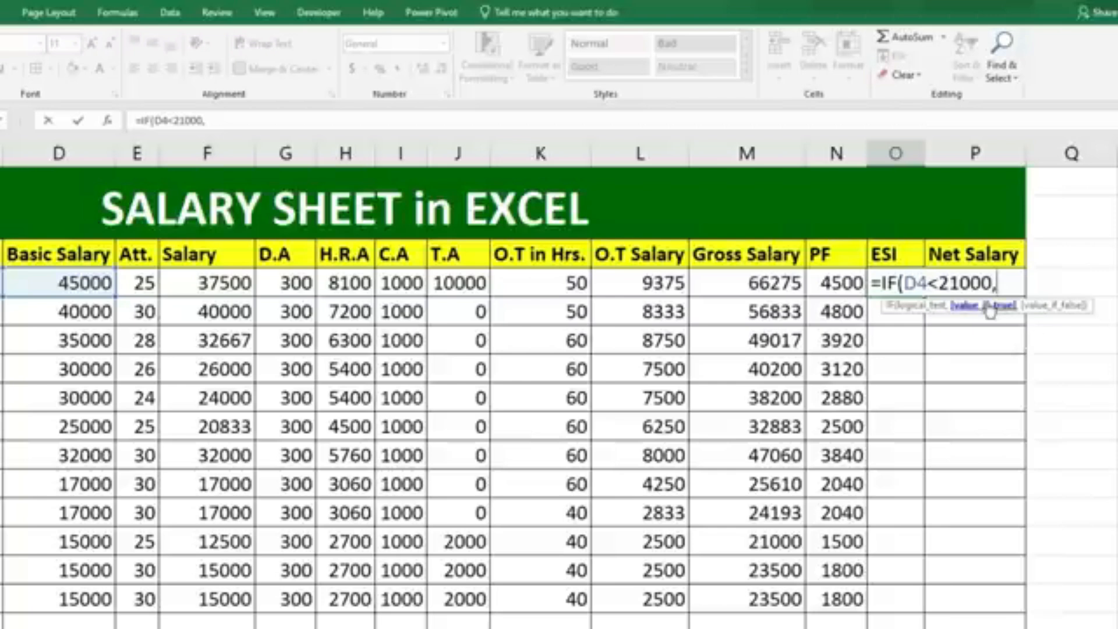
Complete the O4 formula with (D4*0.75%) as the true value and 0 as the false value, and fill it down through row 15.
click(98, 284)
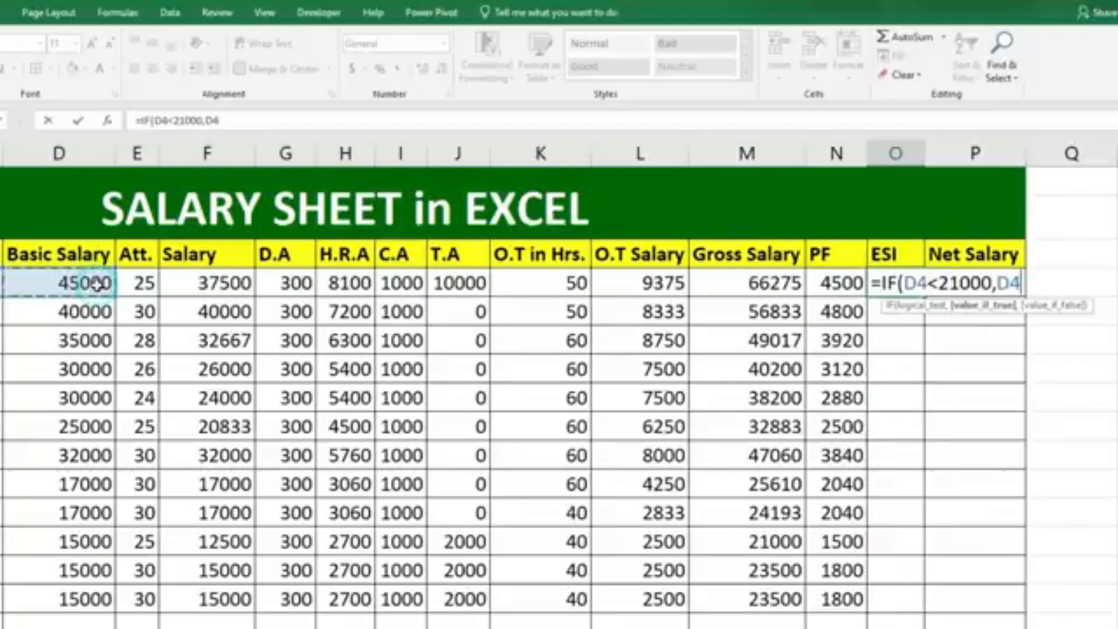
text(*)
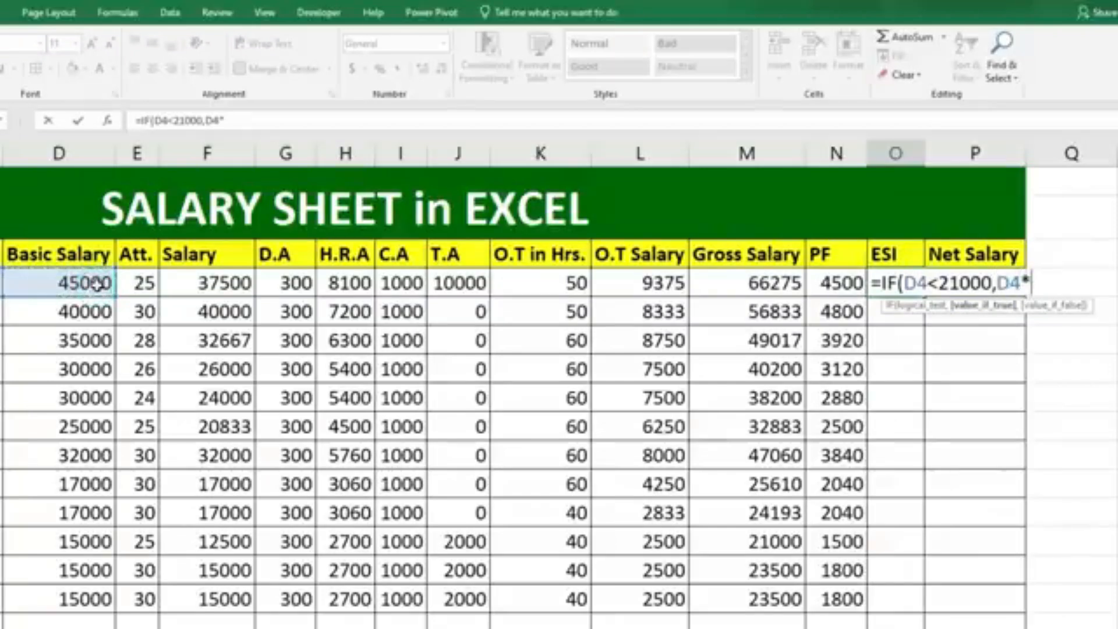
text(0.75%)
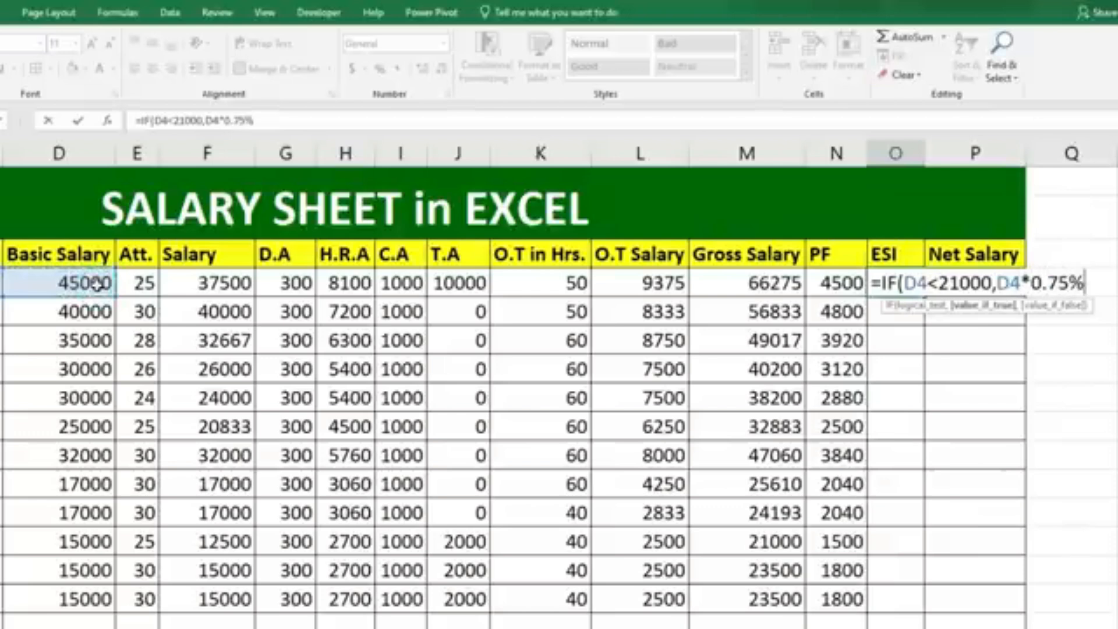
text())
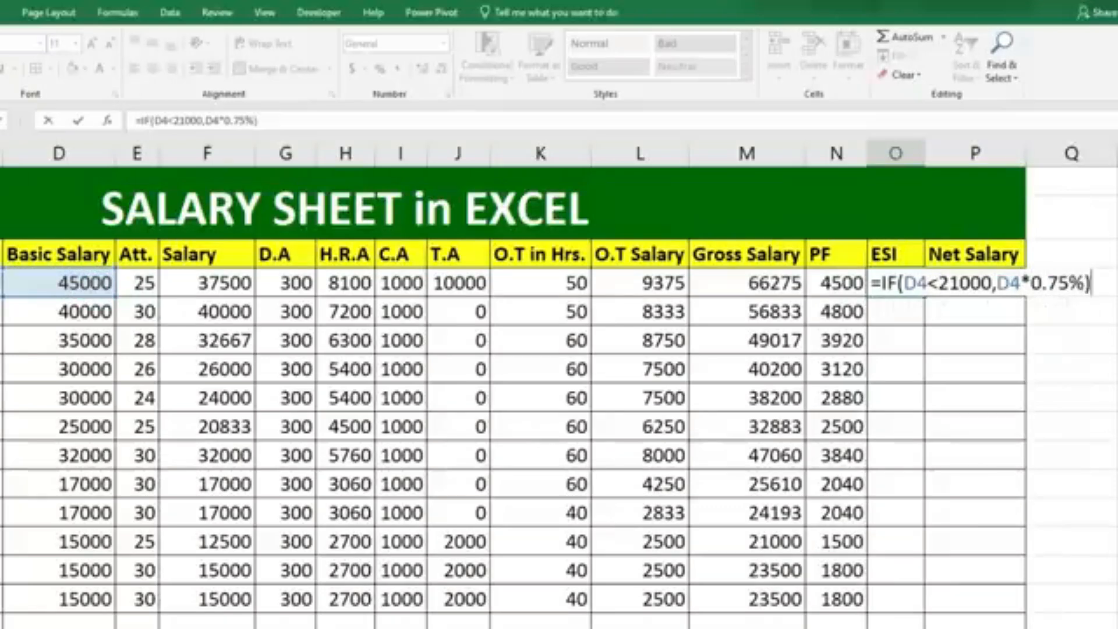
click(997, 284)
text(()
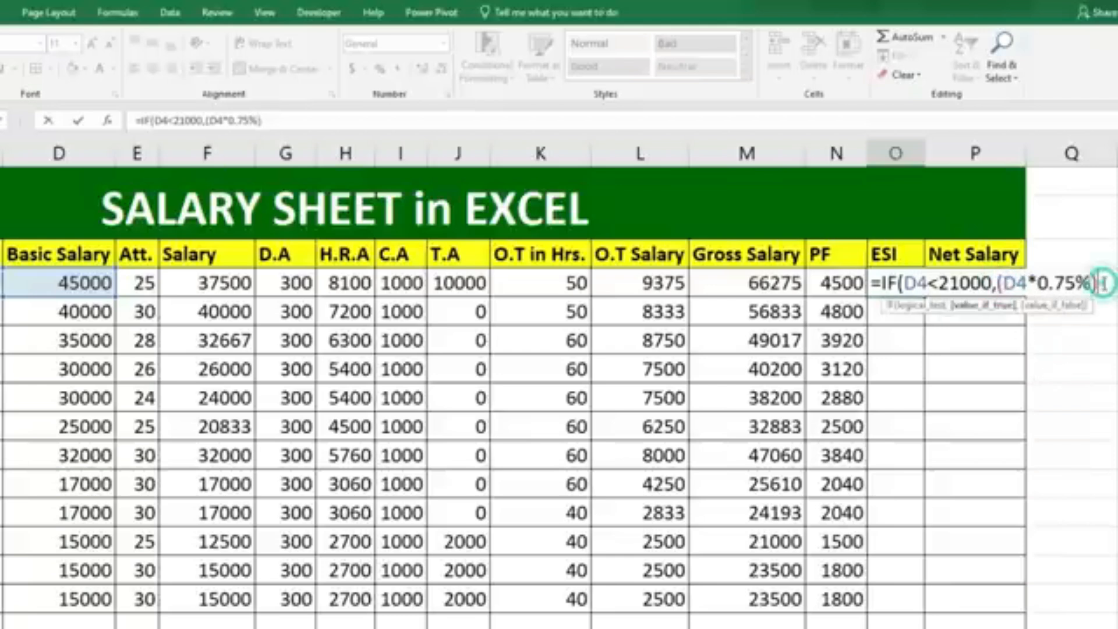
text(,)
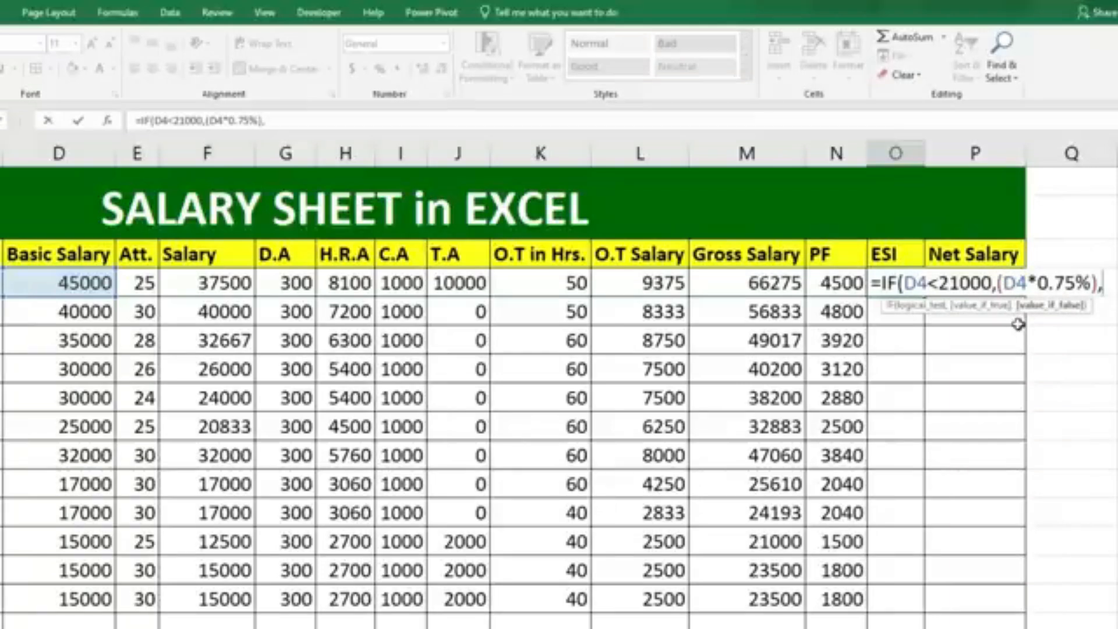
text(0)
key(Return)
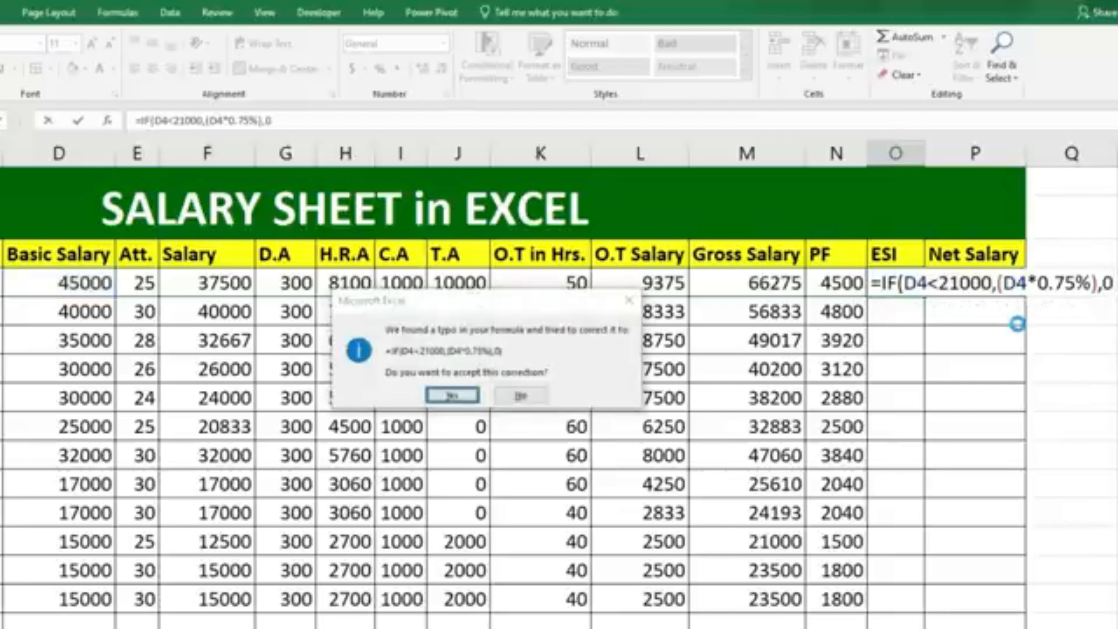
key(Return)
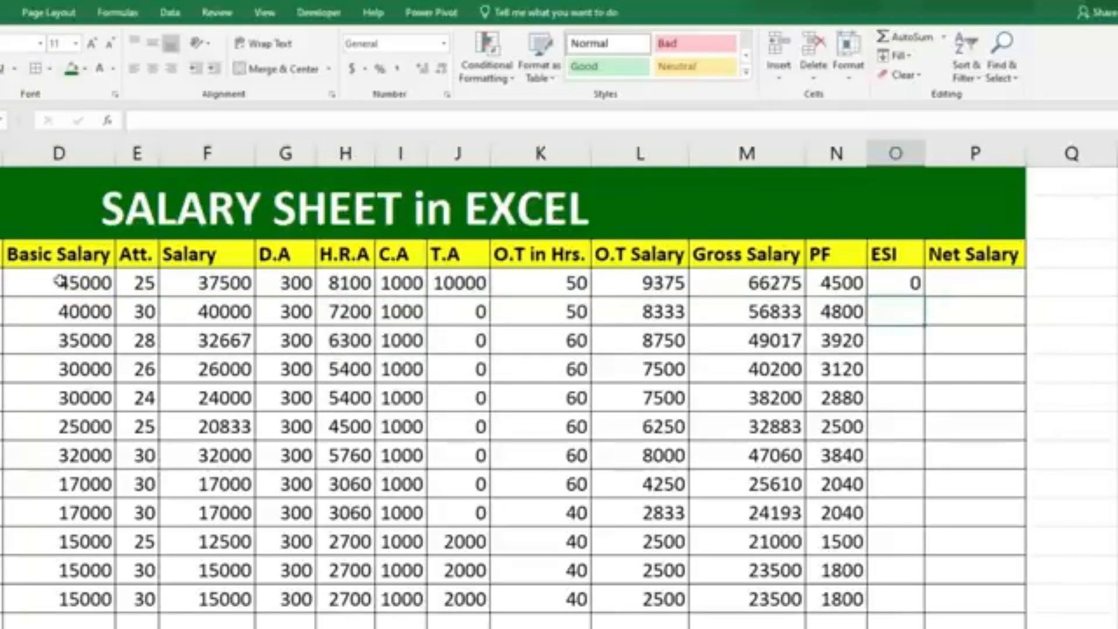
click(916, 284)
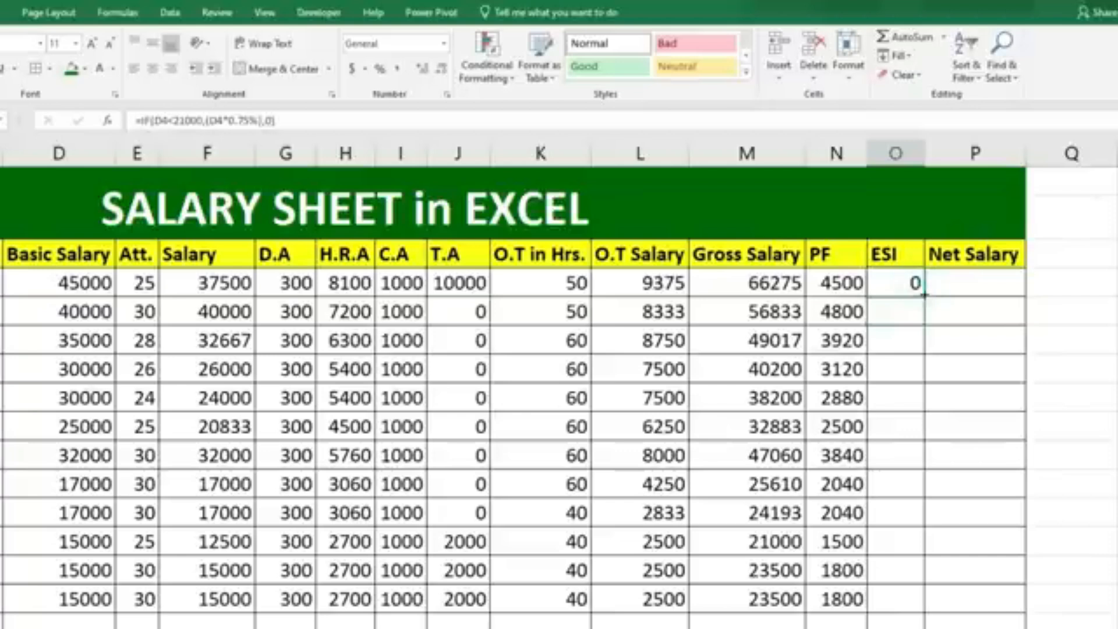
drag(926, 298, 893, 600)
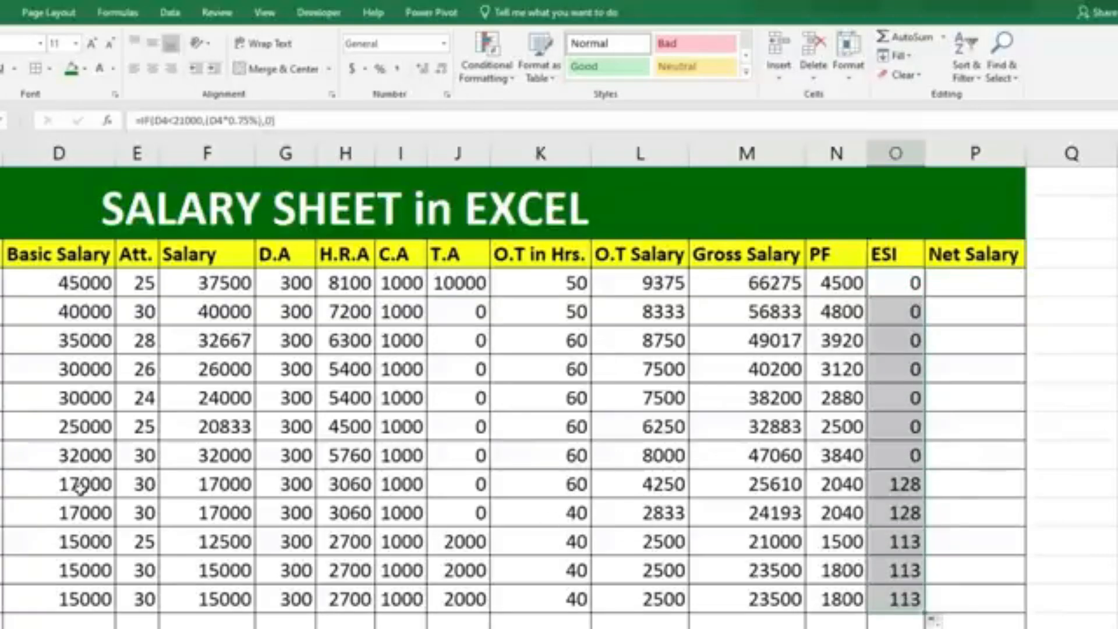
click(95, 486)
drag(95, 485, 87, 600)
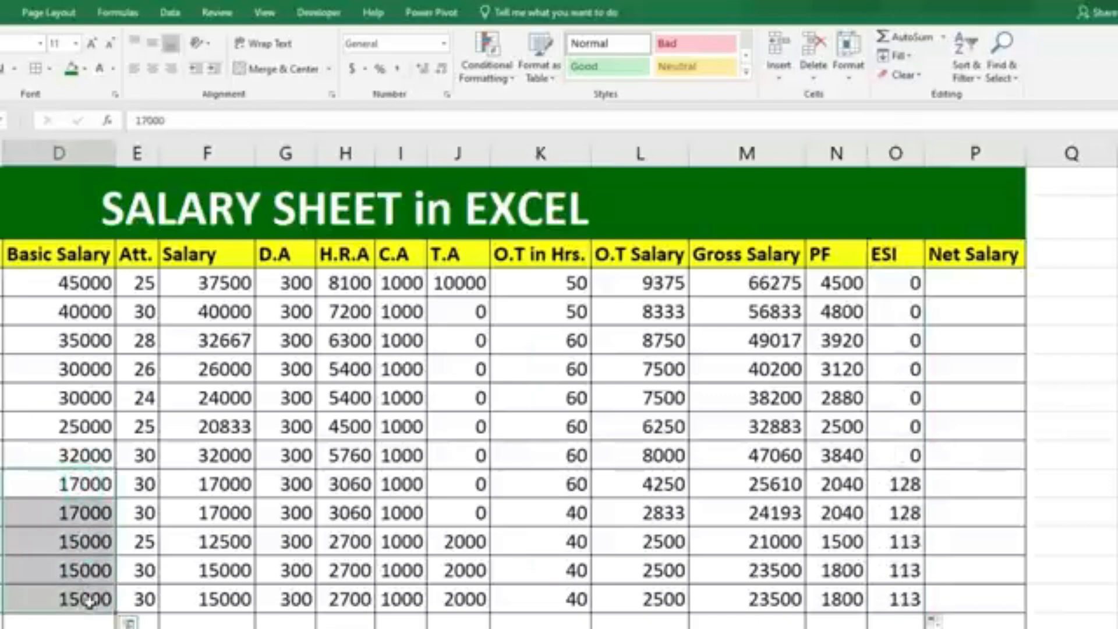
drag(900, 490, 906, 599)
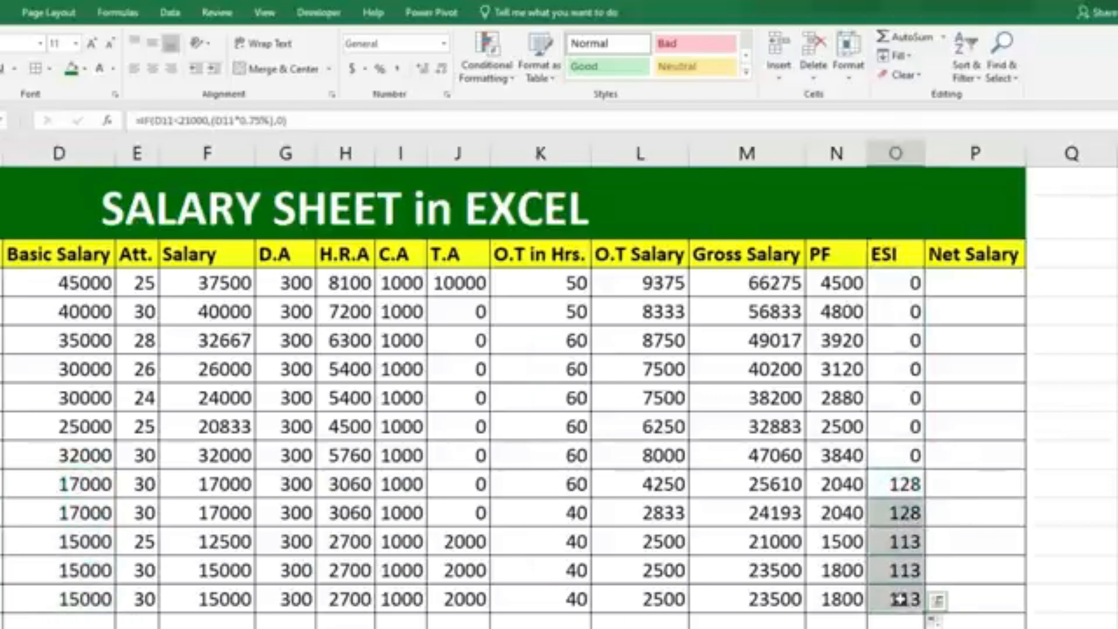
Calculate the Net Salary in P4 with the formula =M4-N4-O4 and fill it down through row 15.
click(970, 290)
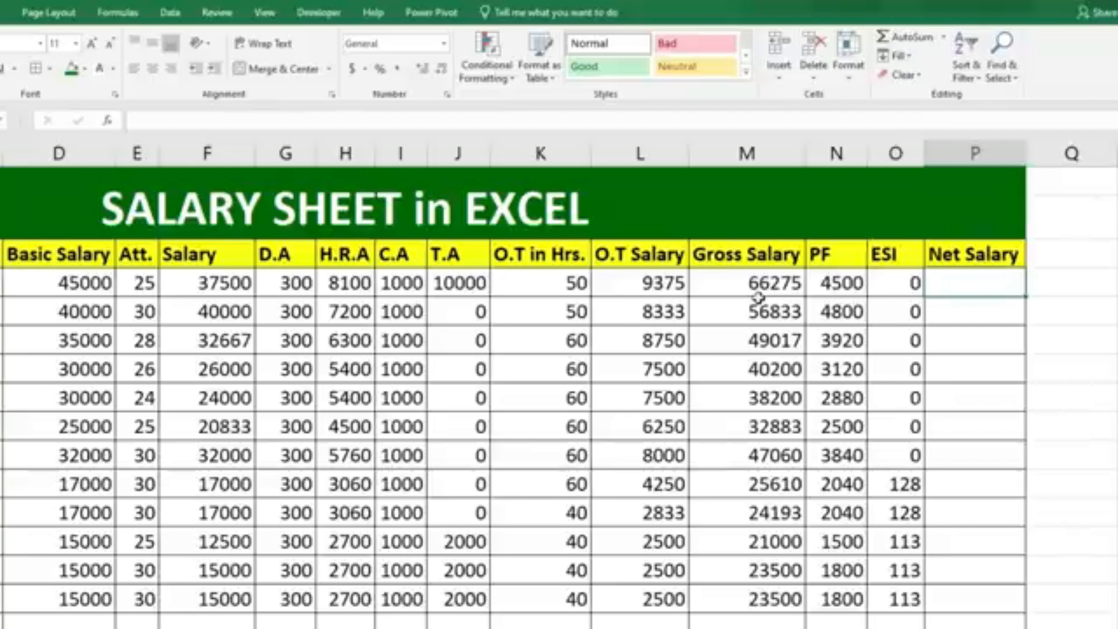
text(=)
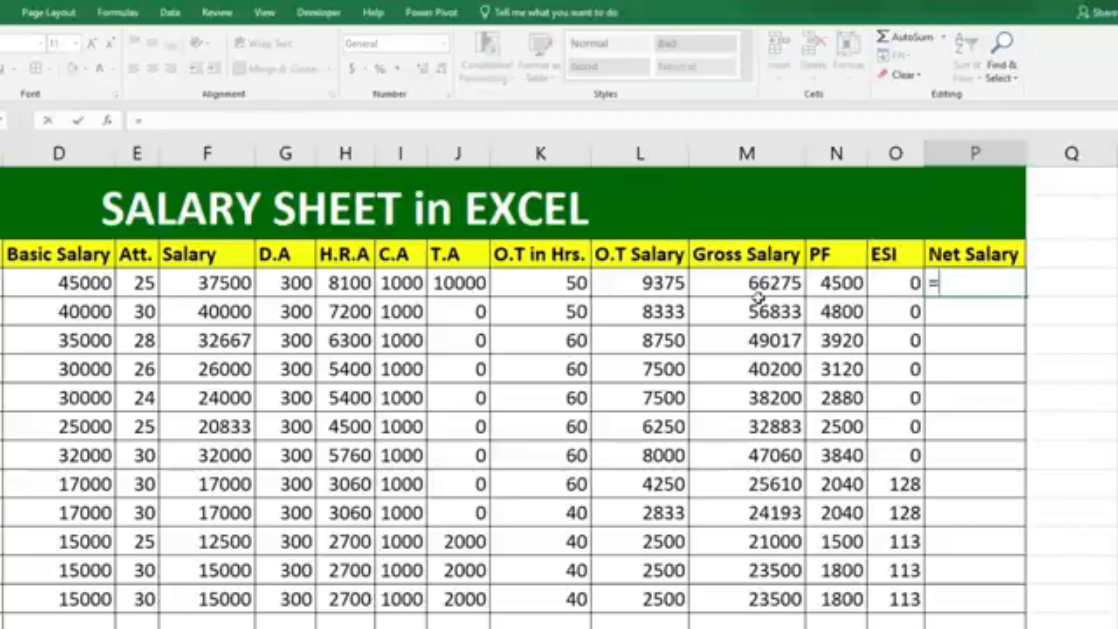
click(759, 284)
text(-)
click(827, 283)
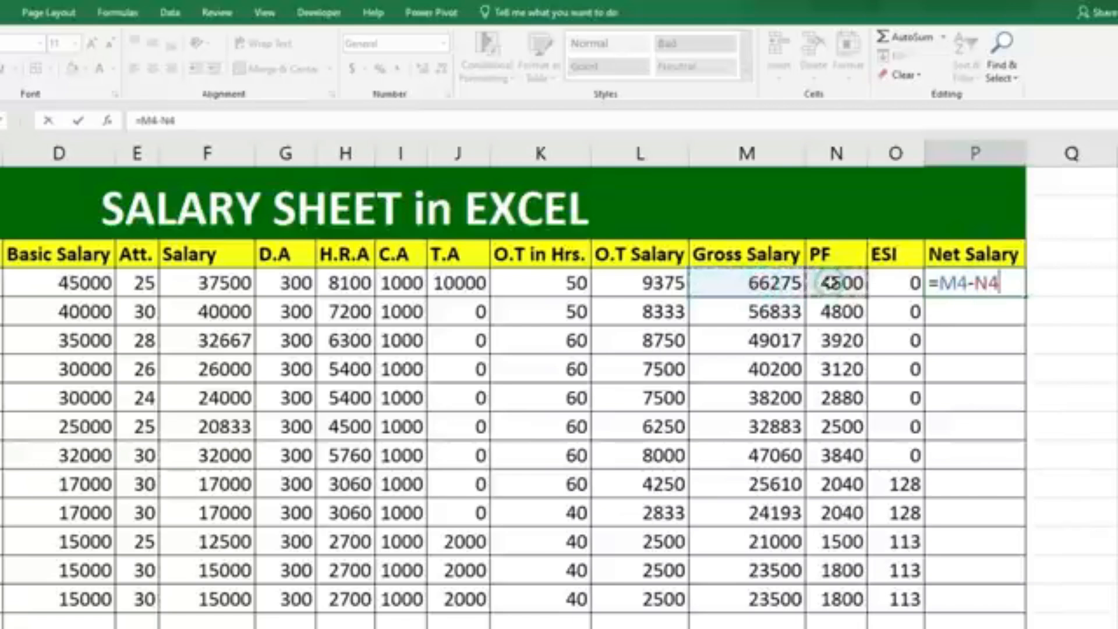
text(-)
click(881, 283)
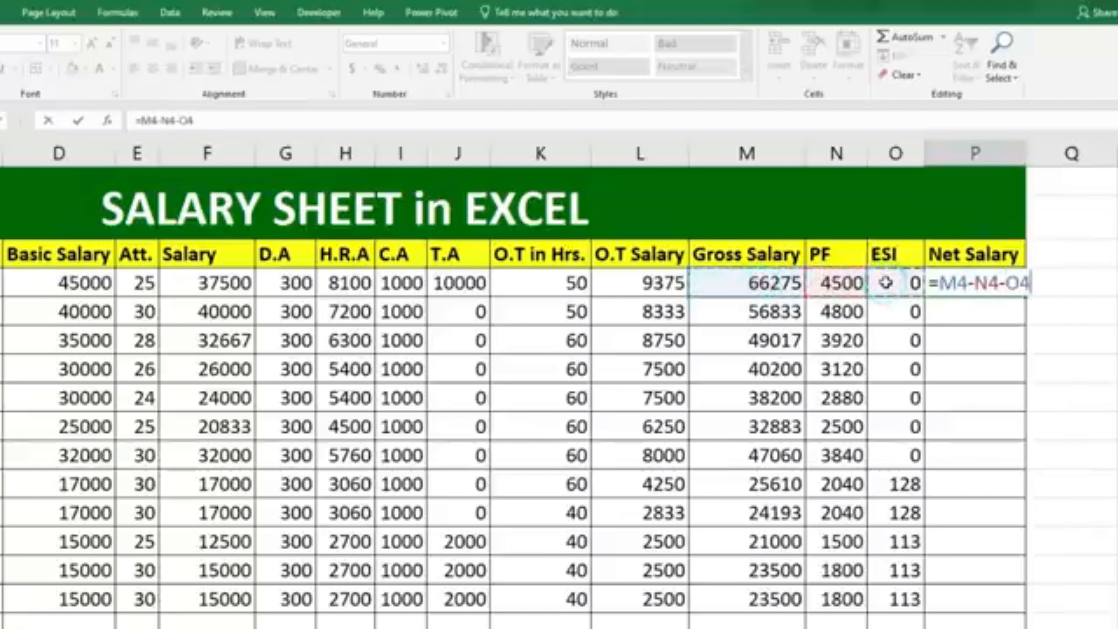
key(Return)
click(984, 285)
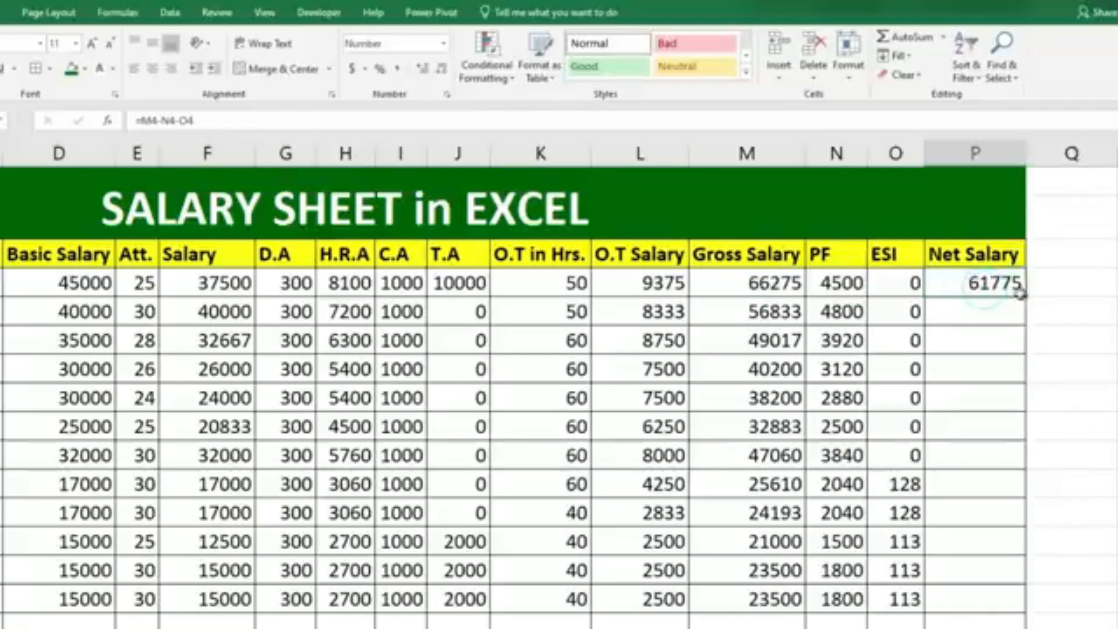
drag(1025, 297, 995, 612)
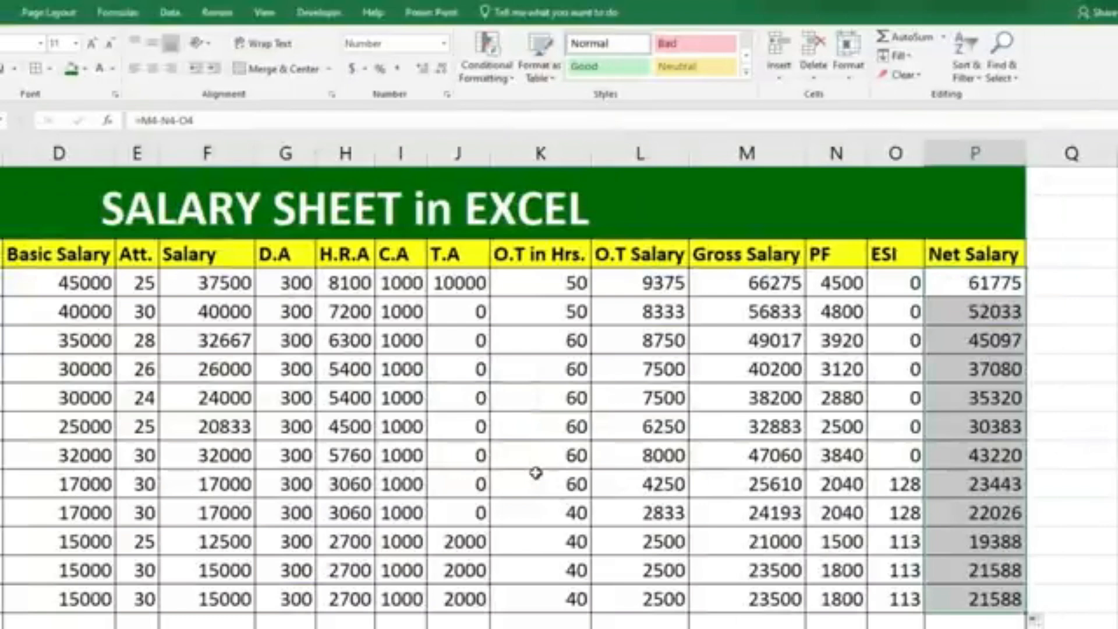
Apply the custom number format # "Hrs" to the O.T in Hrs. values in K4:K15.
drag(542, 283, 550, 599)
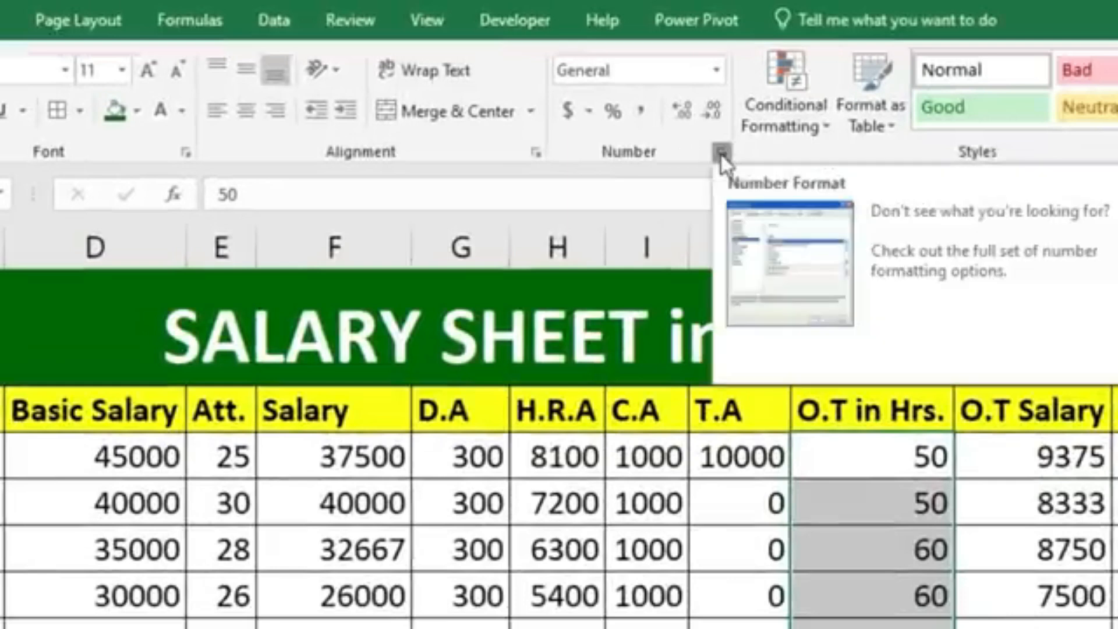
click(722, 153)
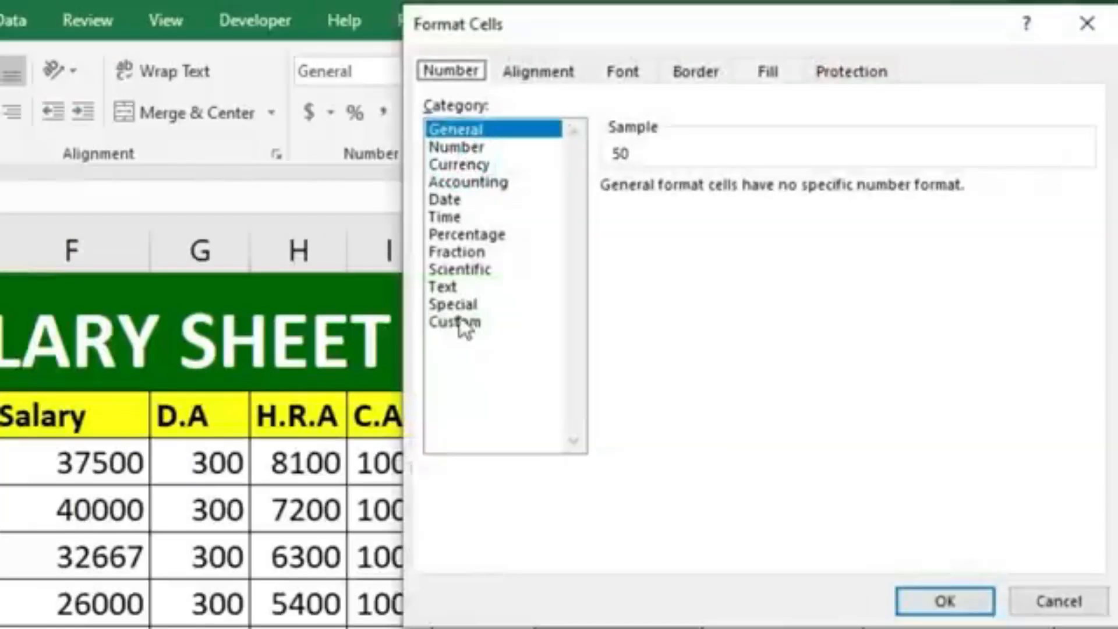
click(464, 324)
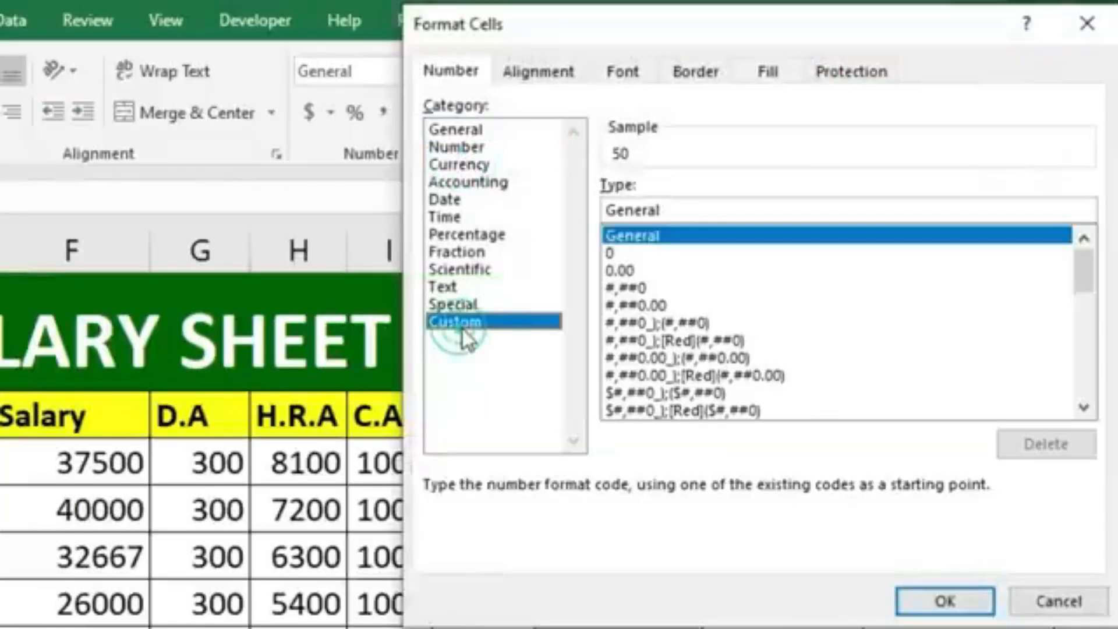
double_click(687, 210)
key(BackSpace)
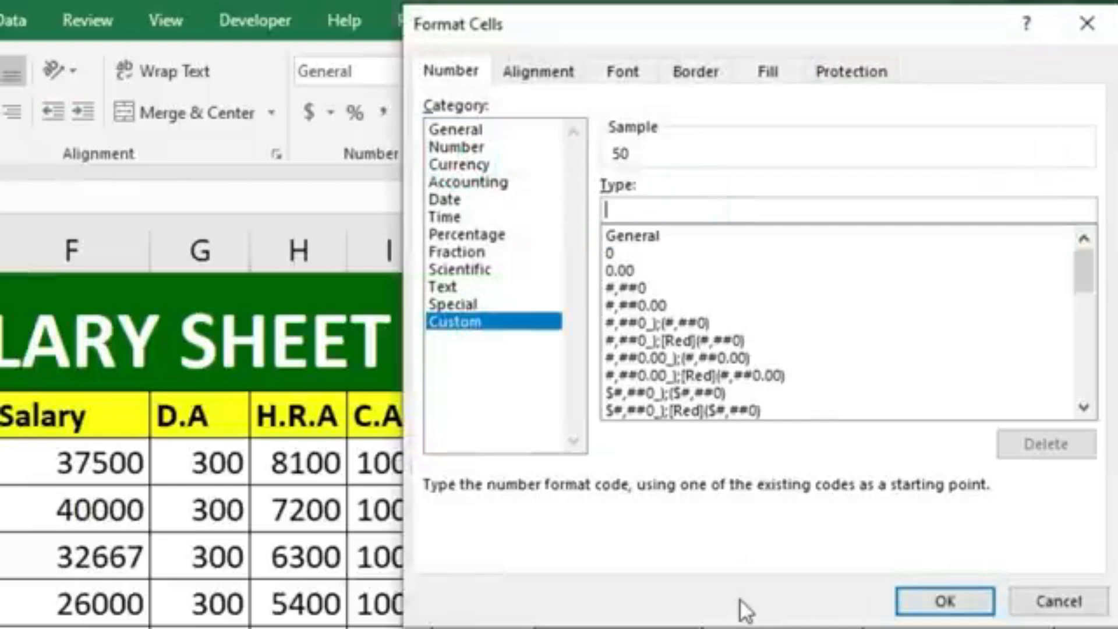
text(#)
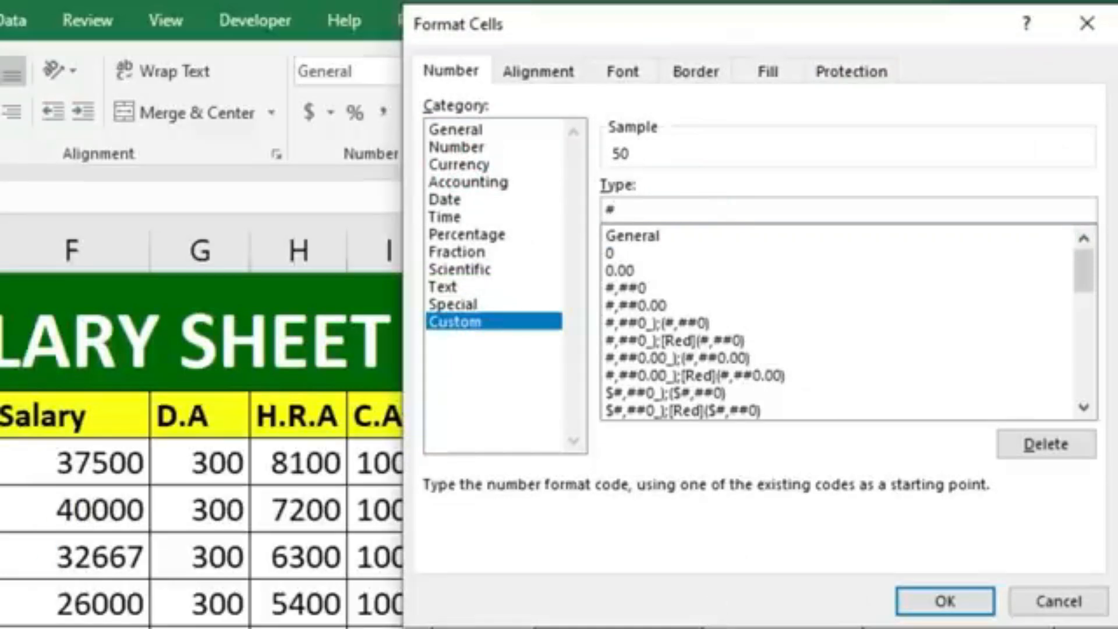
text( ")
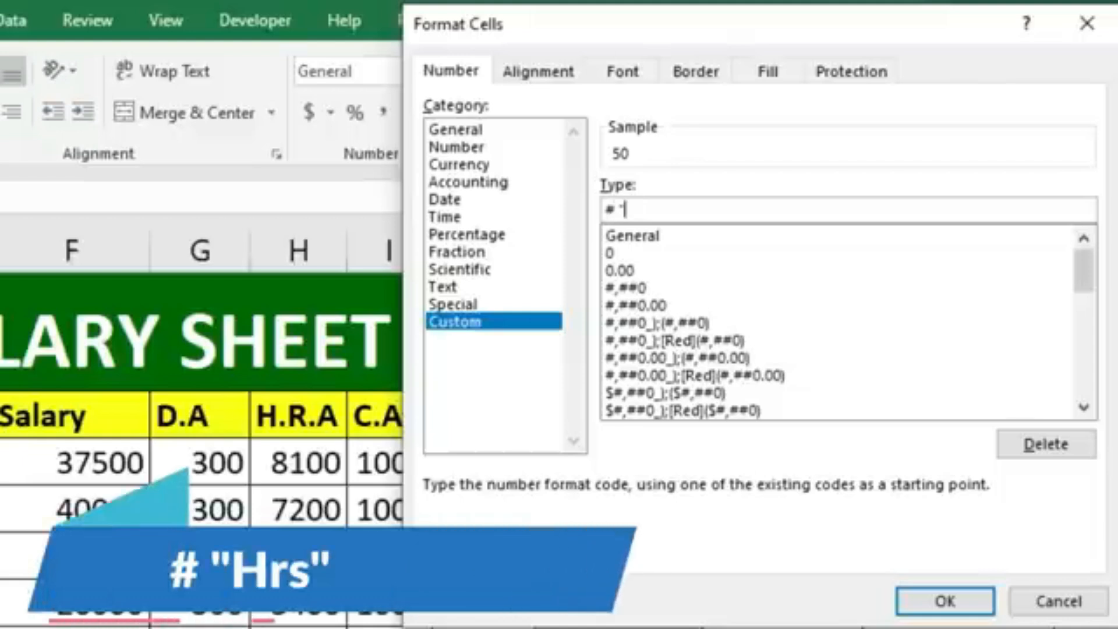
text(Hrs")
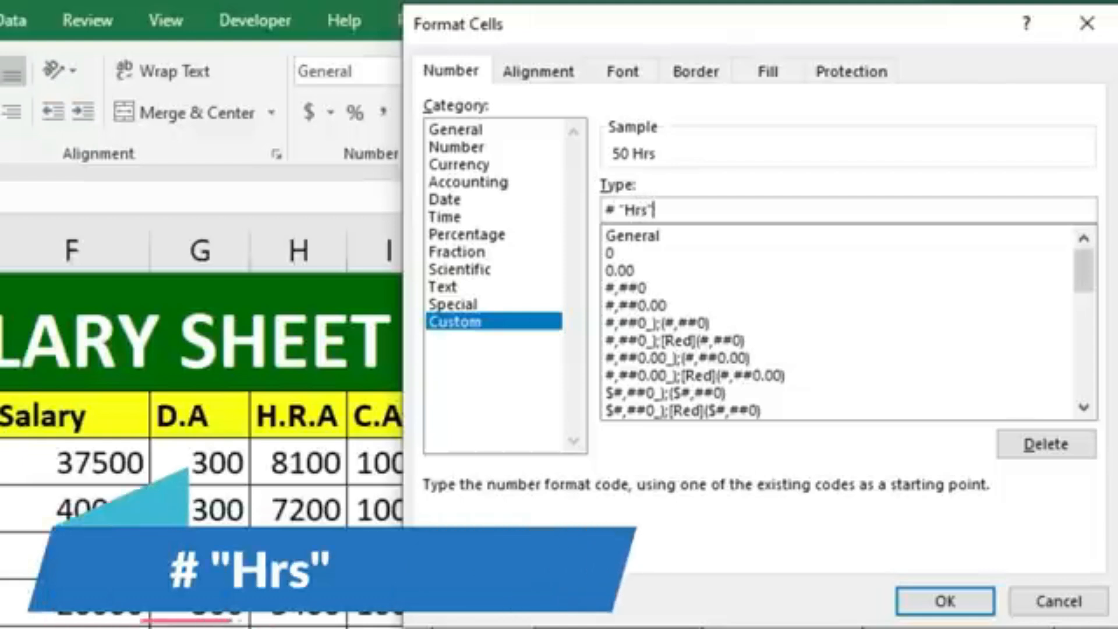
key(Return)
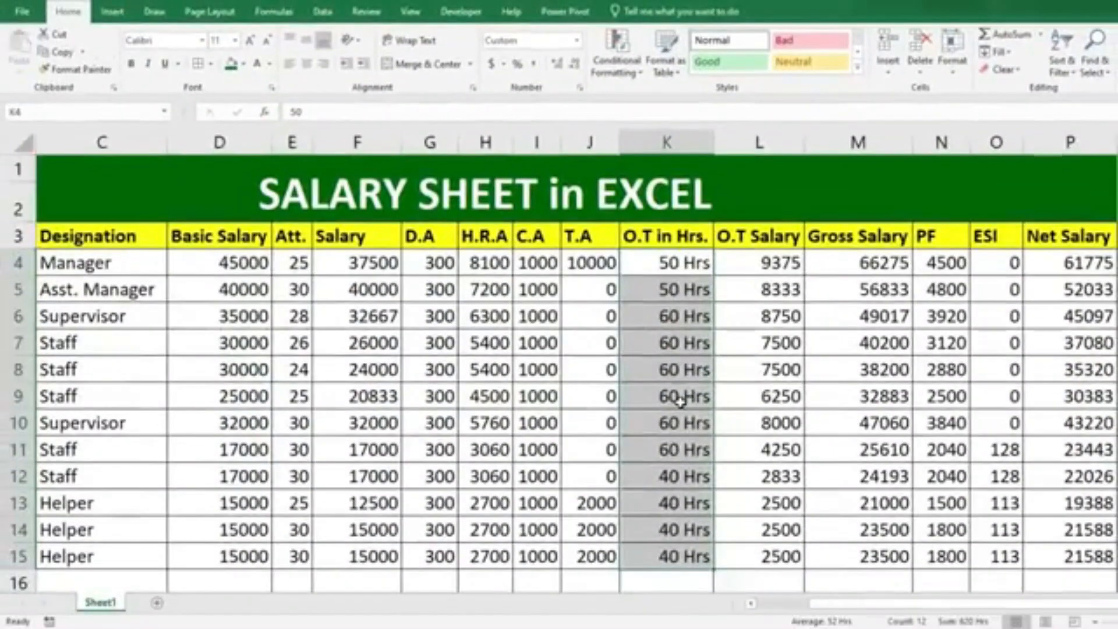
Format the Basic Salary values with thousands separators and no decimals, and copy that format to the Salary values in F4:F15.
drag(243, 262, 242, 557)
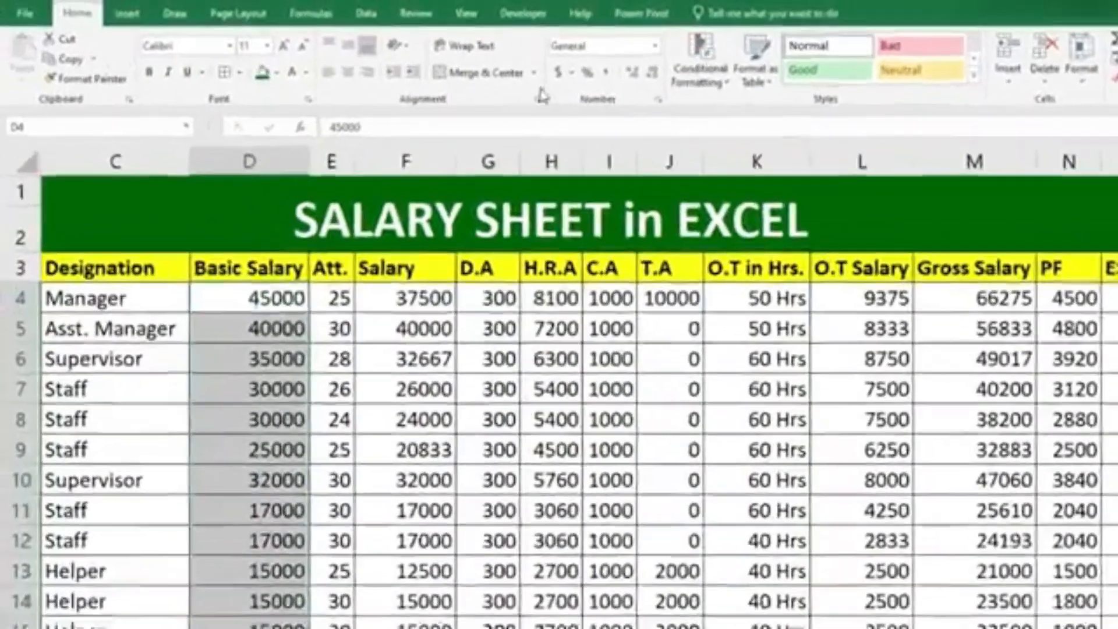
click(605, 73)
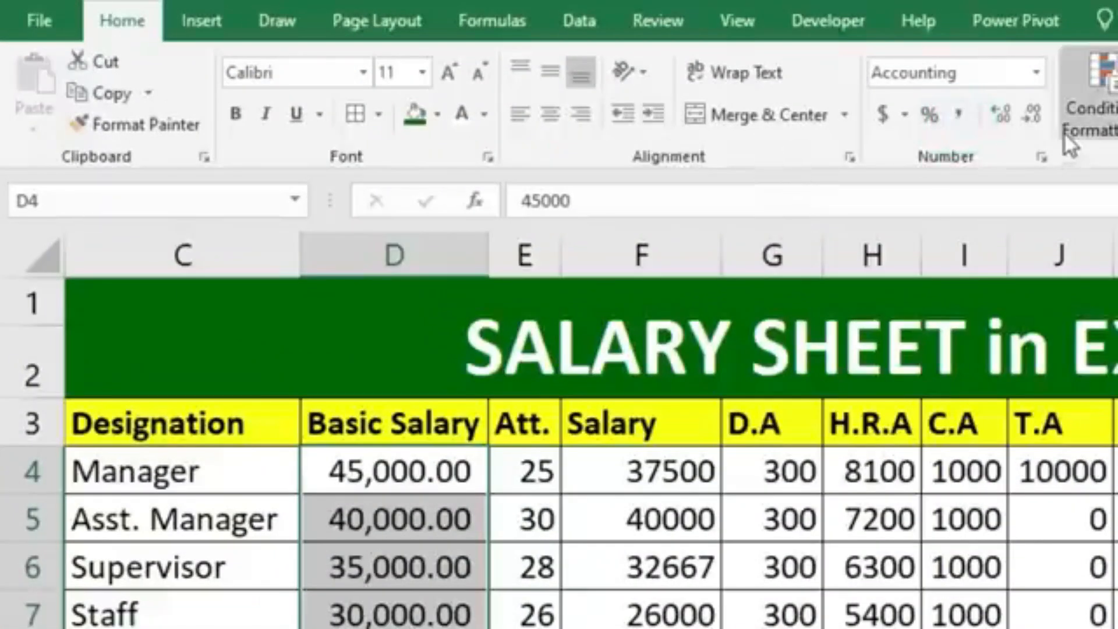
click(1035, 115)
click(1034, 115)
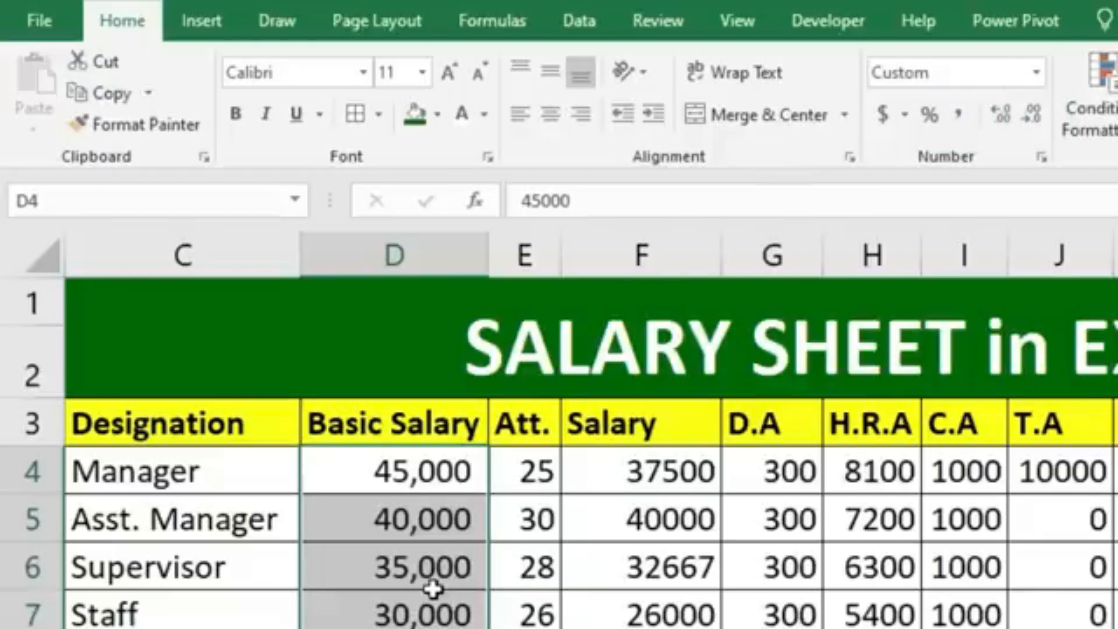
click(154, 116)
mouse_move(661, 484)
mouse_down()
mouse_move(487, 392)
mouse_move(382, 551)
mouse_up()
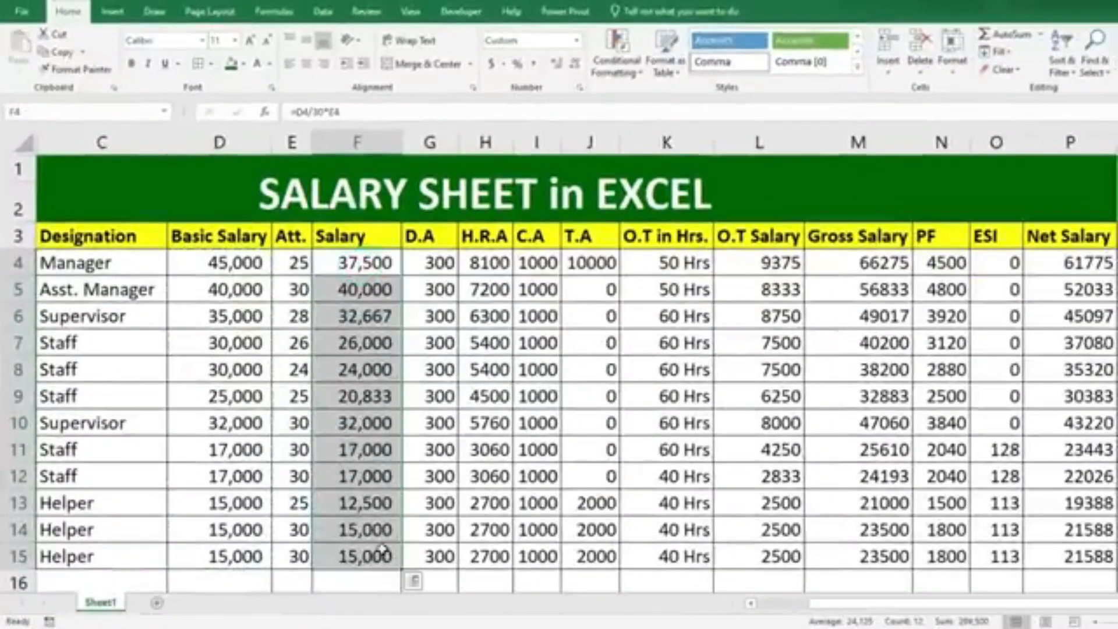
Copy the Salary column's number format to the O.T Salary, Gross Salary, PF and Net Salary values, auto-fitting the PF column's width.
click(74, 69)
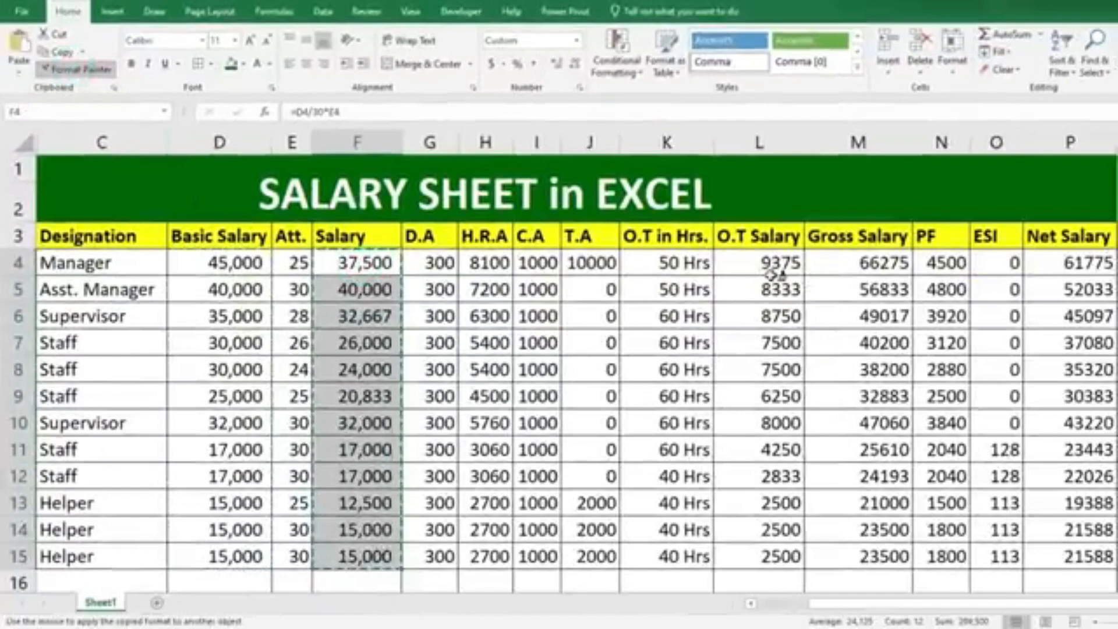
mouse_move(796, 269)
mouse_down()
mouse_move(932, 288)
mouse_move(935, 556)
mouse_up()
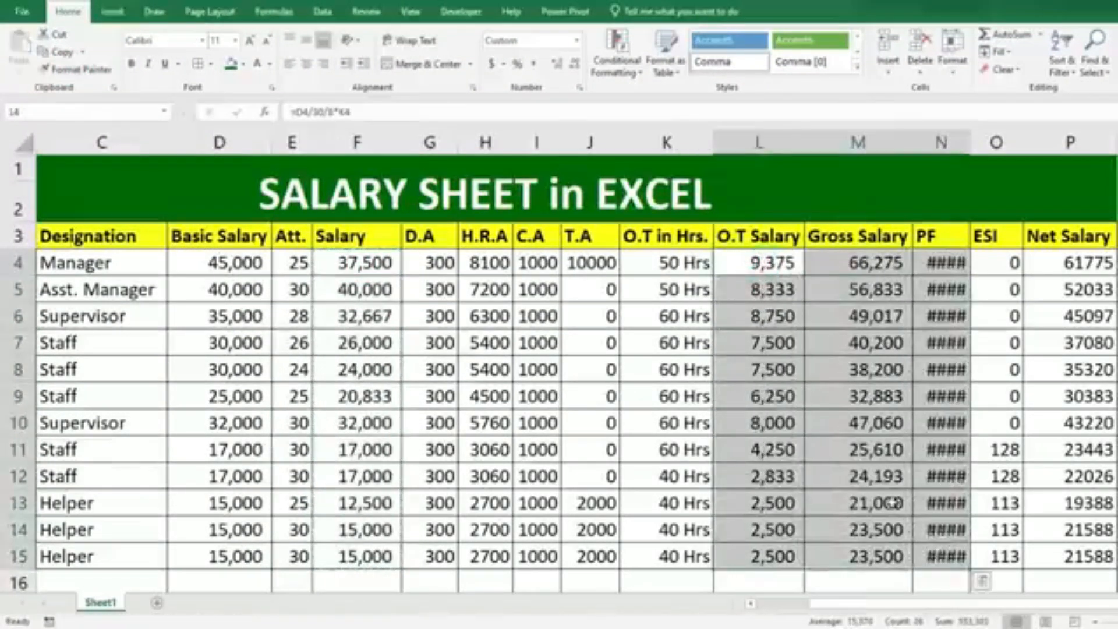
double_click(971, 142)
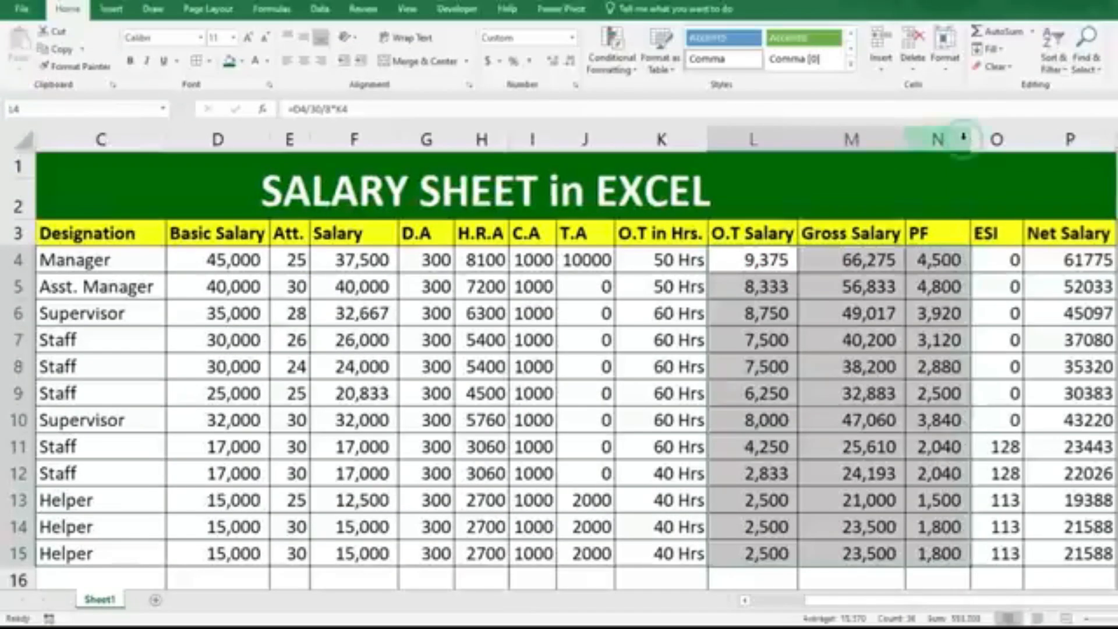
click(76, 66)
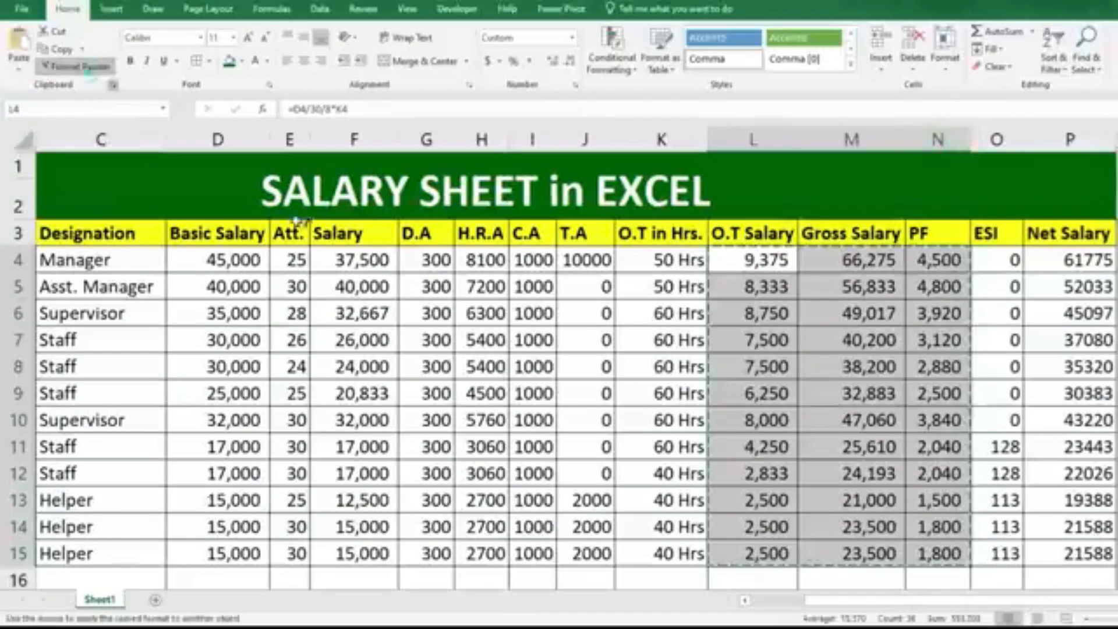
drag(1089, 267, 1095, 554)
Copy the Net Salary format to the C.A and T.A values in I4:J15 and fit both columns' widths to their contents.
click(77, 65)
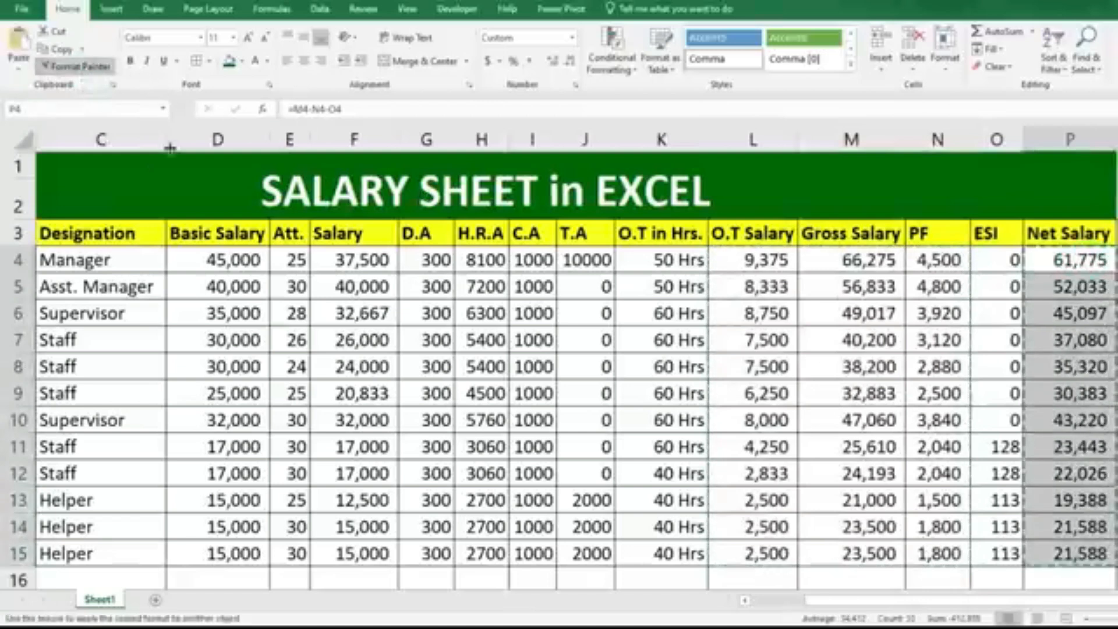
mouse_move(535, 265)
mouse_down()
mouse_move(600, 268)
mouse_move(588, 280)
mouse_move(589, 554)
mouse_up()
drag(556, 139, 554, 157)
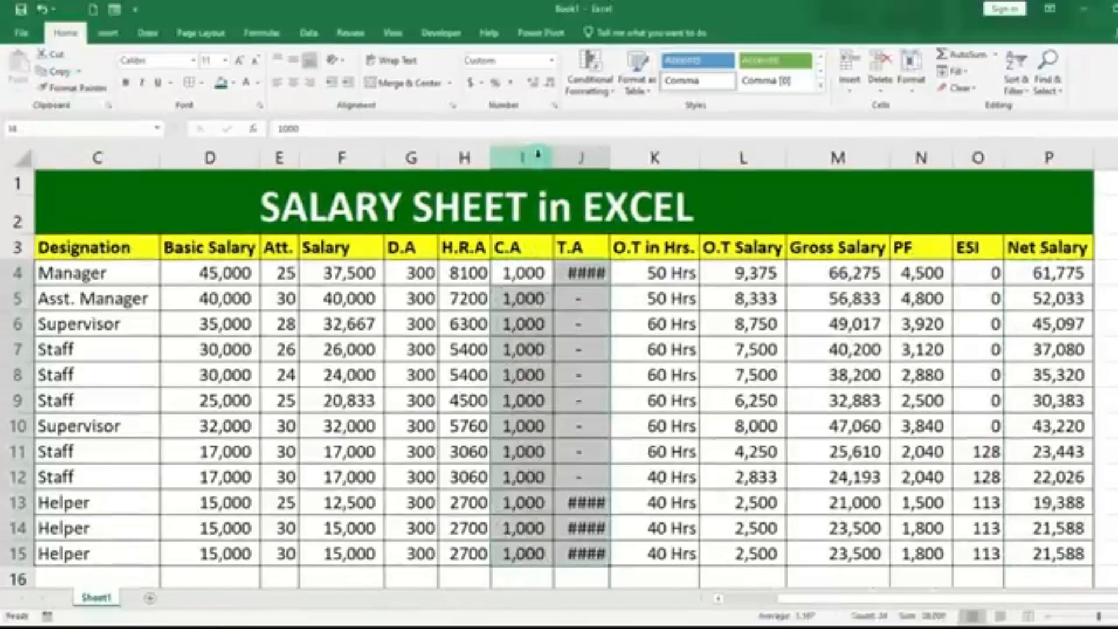
double_click(612, 157)
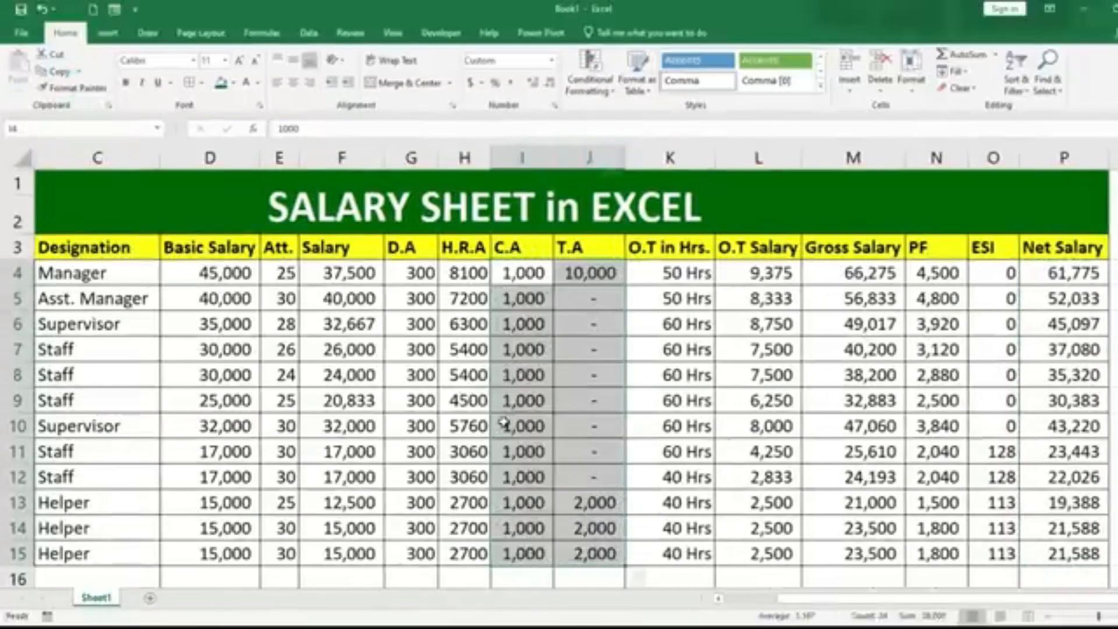
Copy the C.A and T.A number format to the H.R.A values in H4:H15.
click(73, 87)
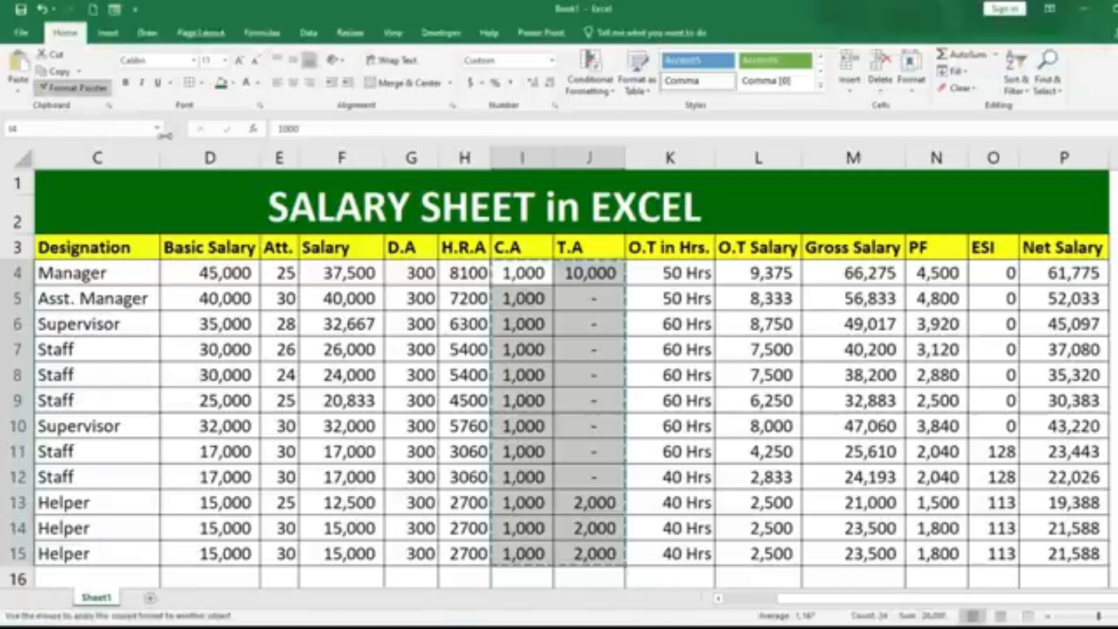
drag(454, 273, 459, 553)
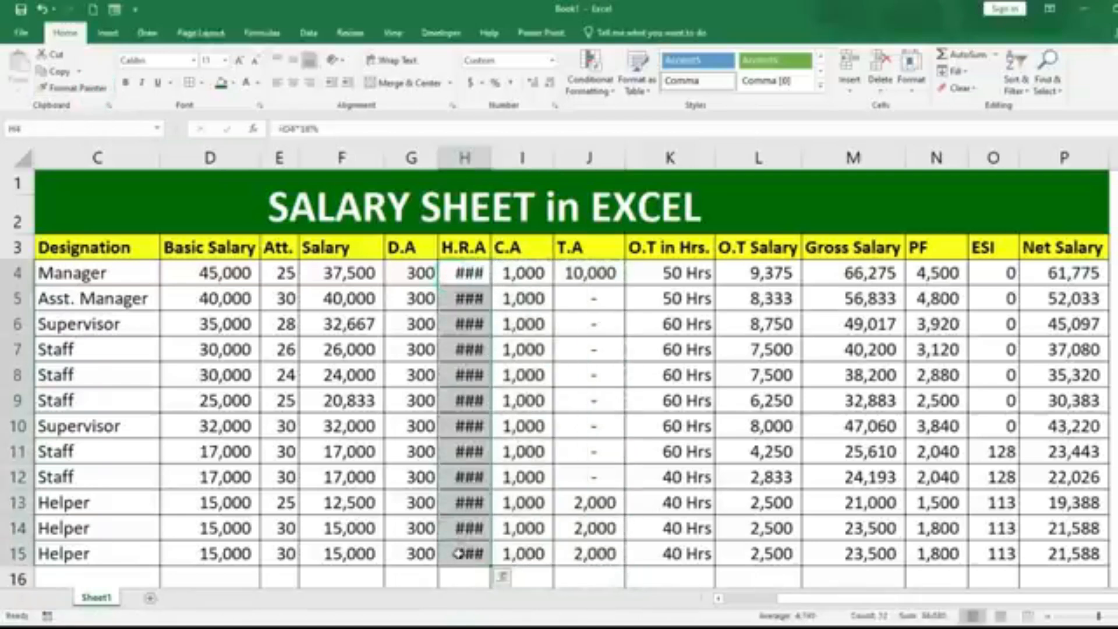